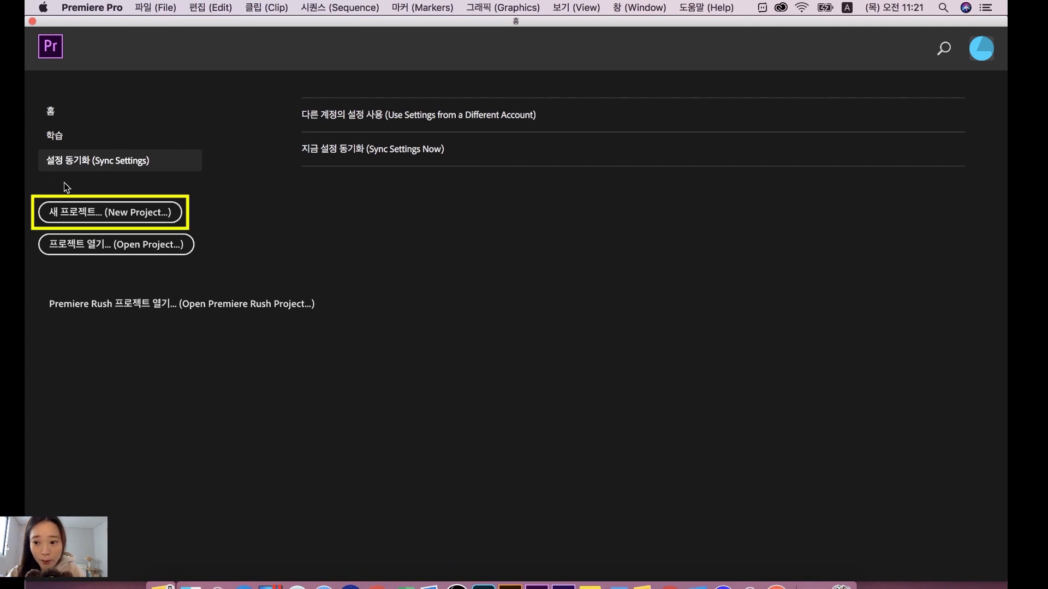
Start a new project and name it 흐림효과 자막
click(89, 216)
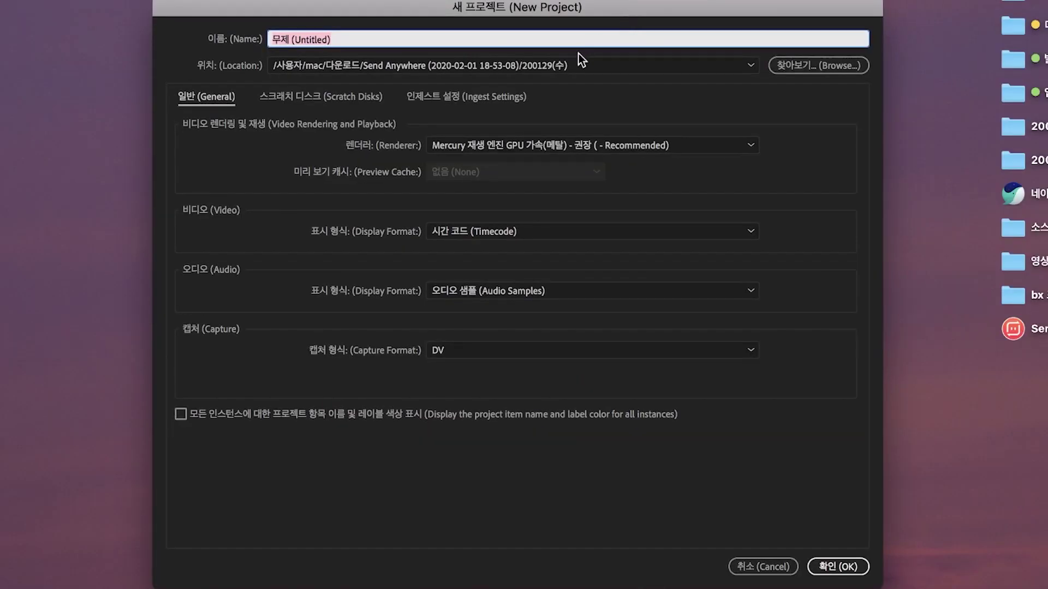
click(584, 49)
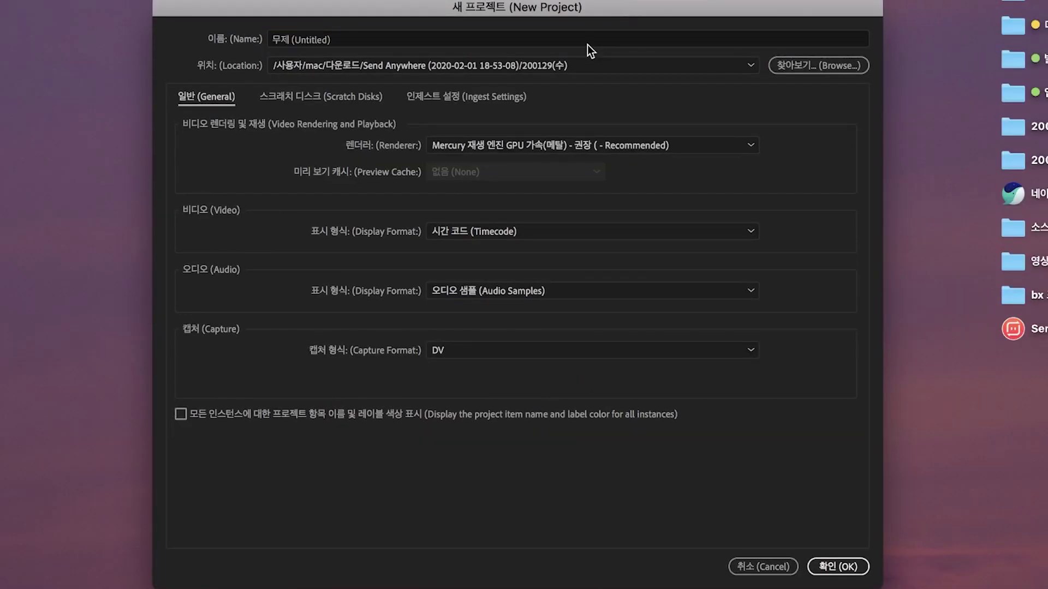
click(468, 41)
text(흐)
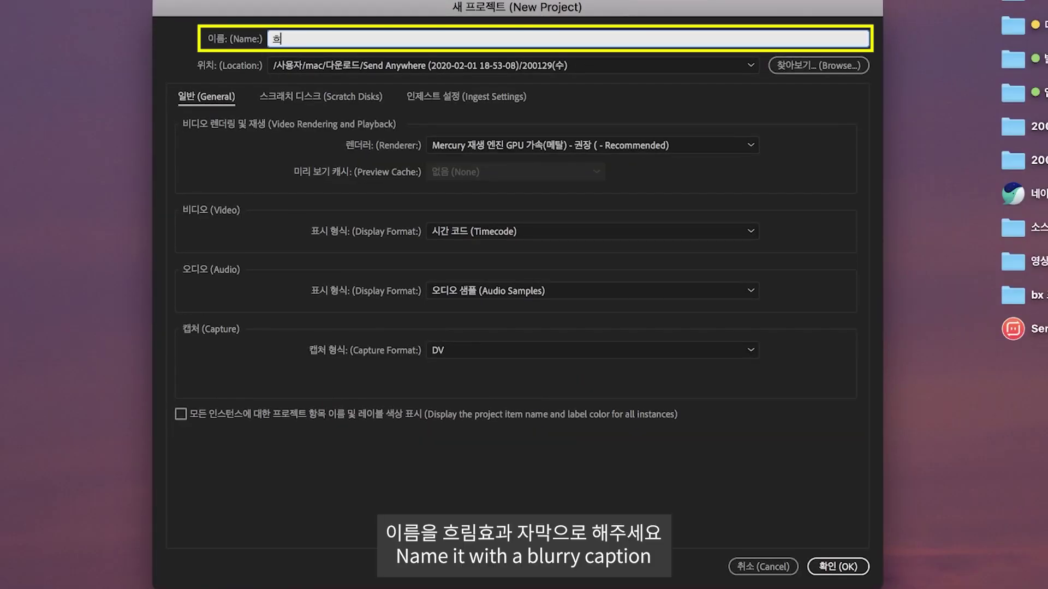
text(리)
text(효과 자매)
text(ㄱ)
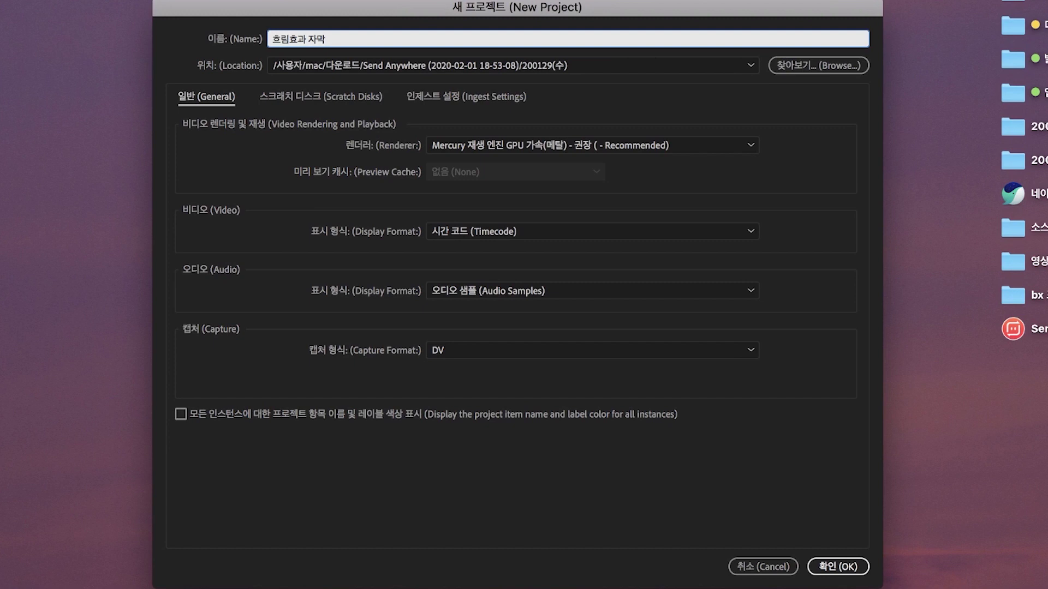
Set the project location to the Desktop folder (데스크탑) and create the project
click(822, 67)
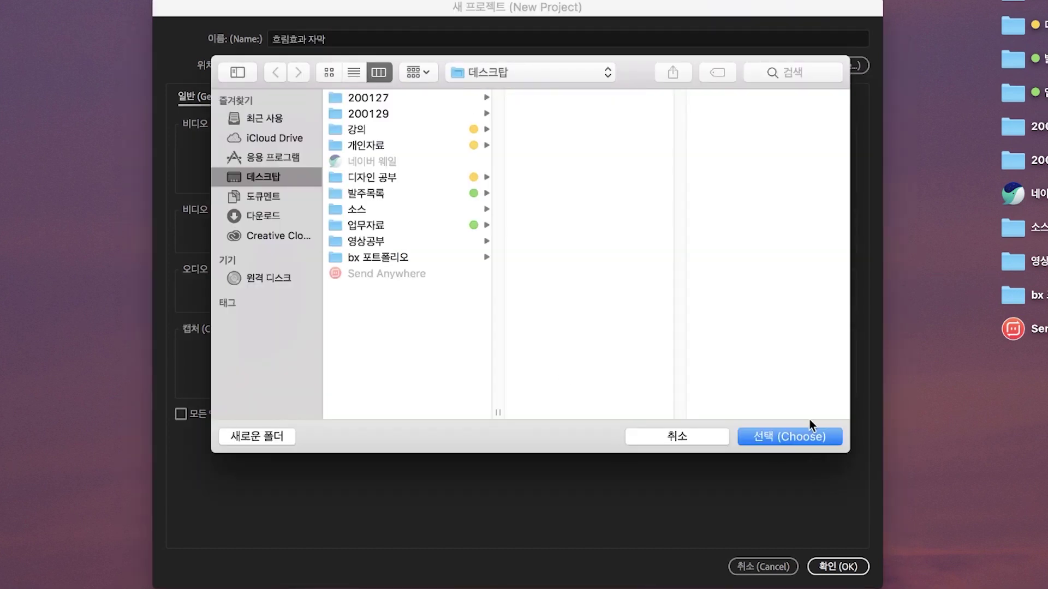
click(808, 435)
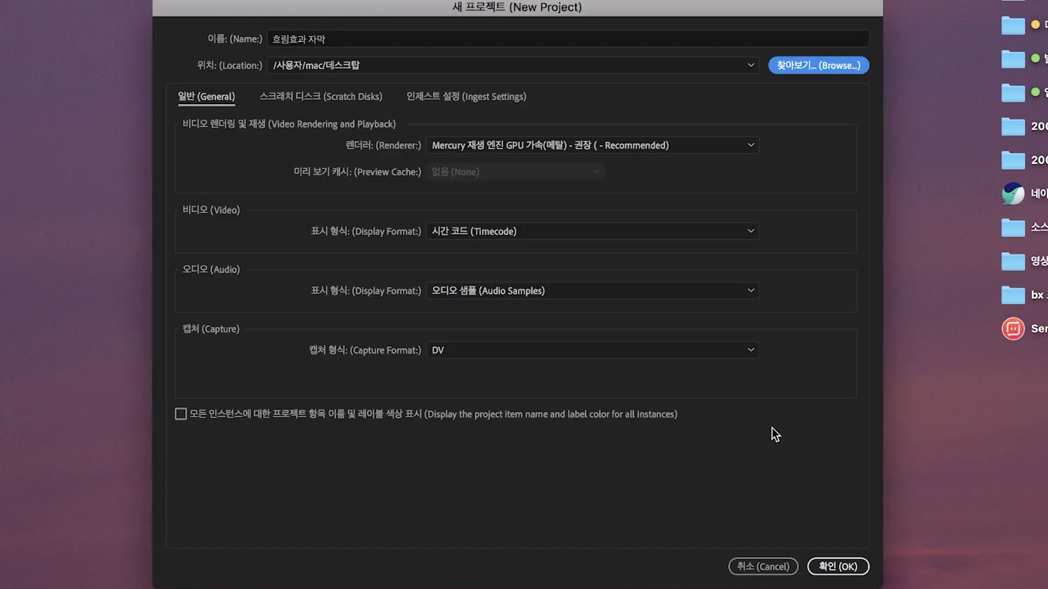
click(839, 569)
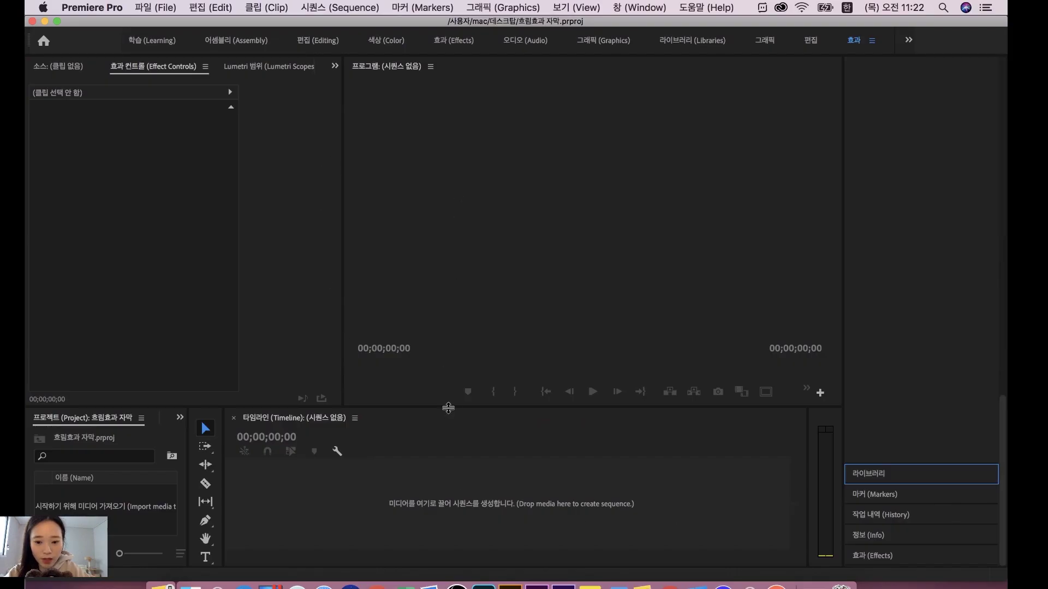
Enlarge the timeline and project areas and create a sequence from the 02.mp4 clip
drag(448, 409, 453, 349)
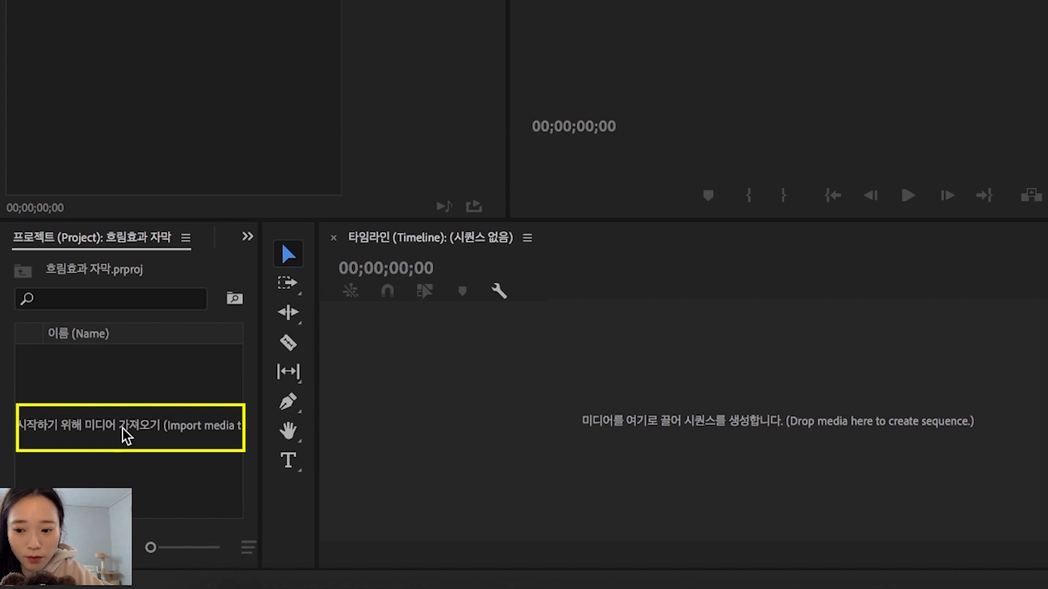
drag(261, 431, 339, 428)
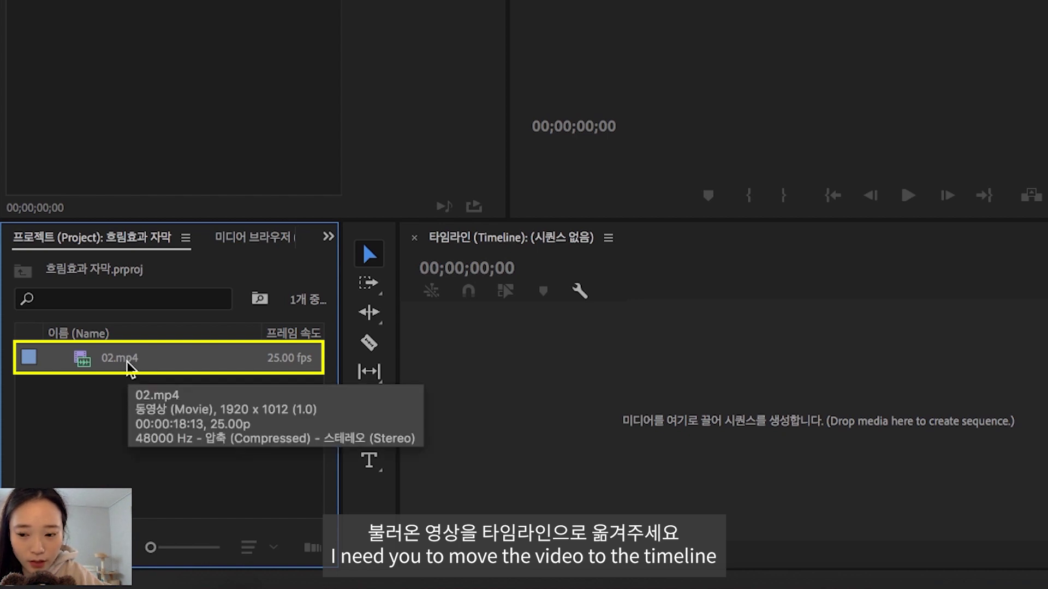
drag(129, 368, 620, 391)
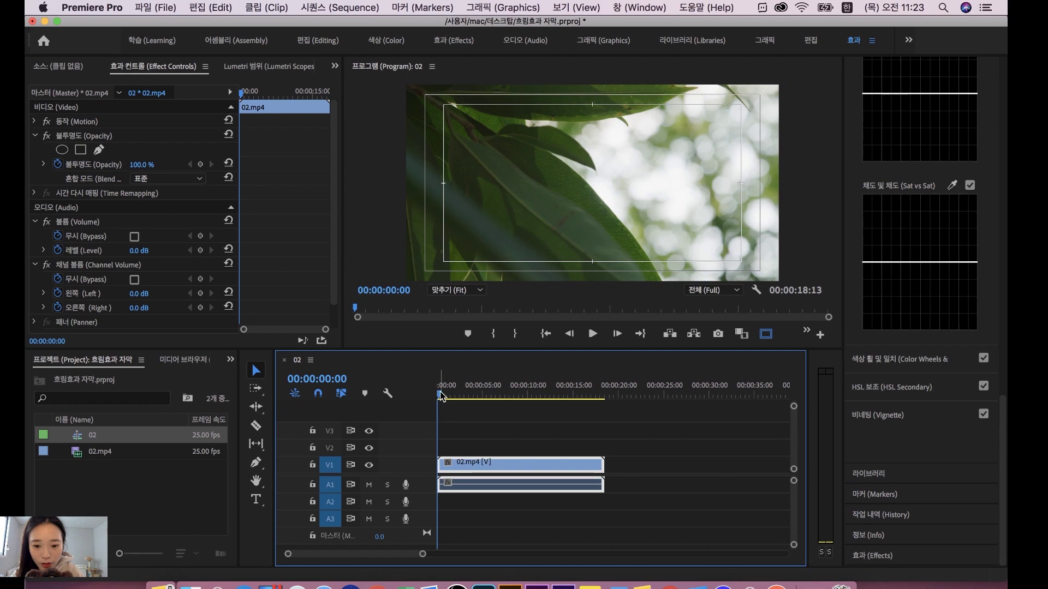
mouse_move(442, 395)
mouse_down()
mouse_move(598, 403)
mouse_move(432, 413)
mouse_up()
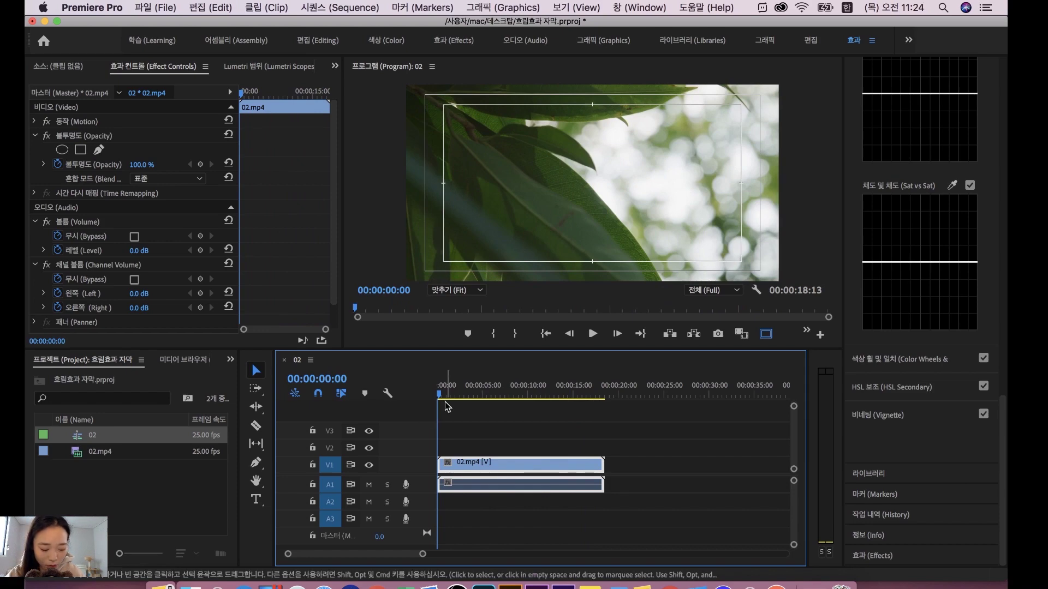
Turn the safe margins in the program preview off and back on
key(grave)
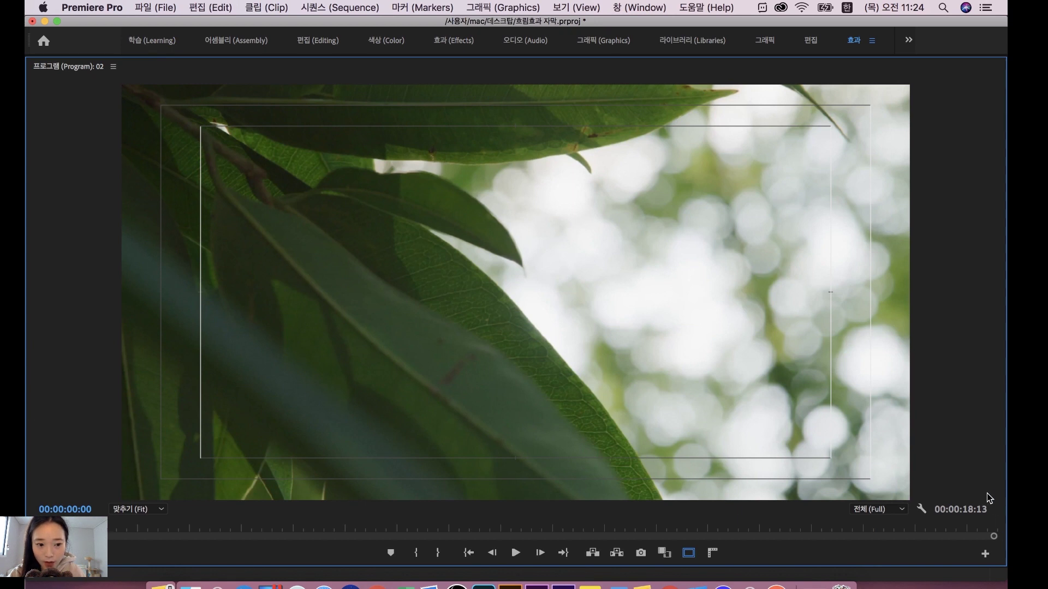
key(Tab)
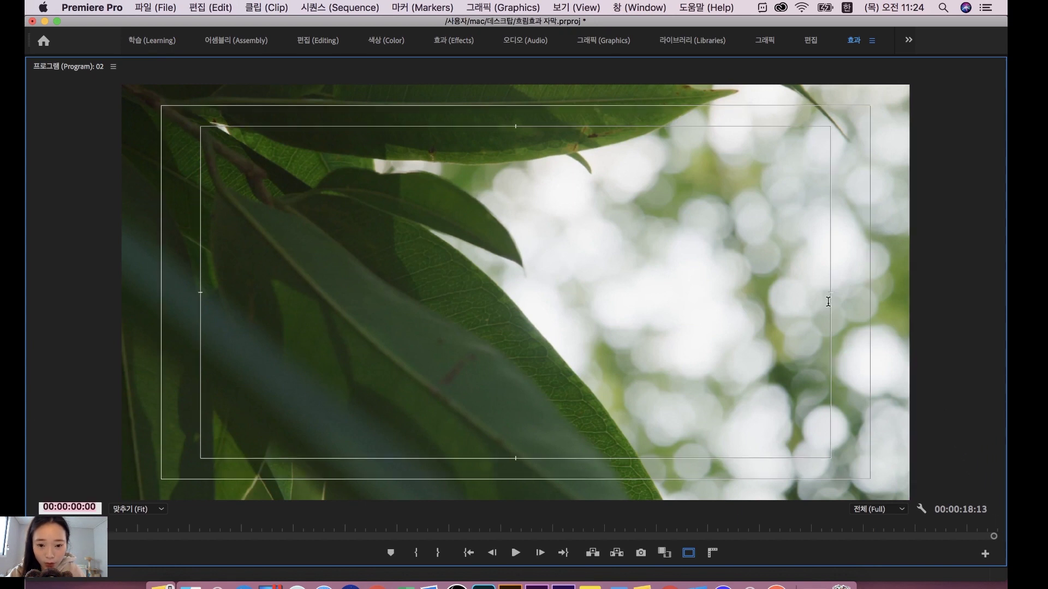
key(Escape)
key(grave)
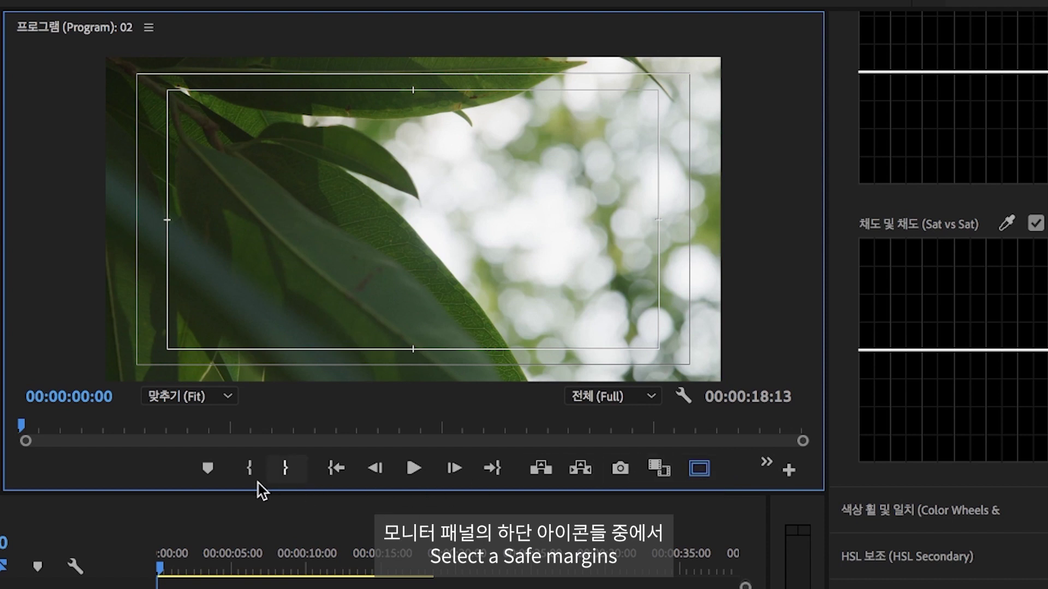
click(697, 478)
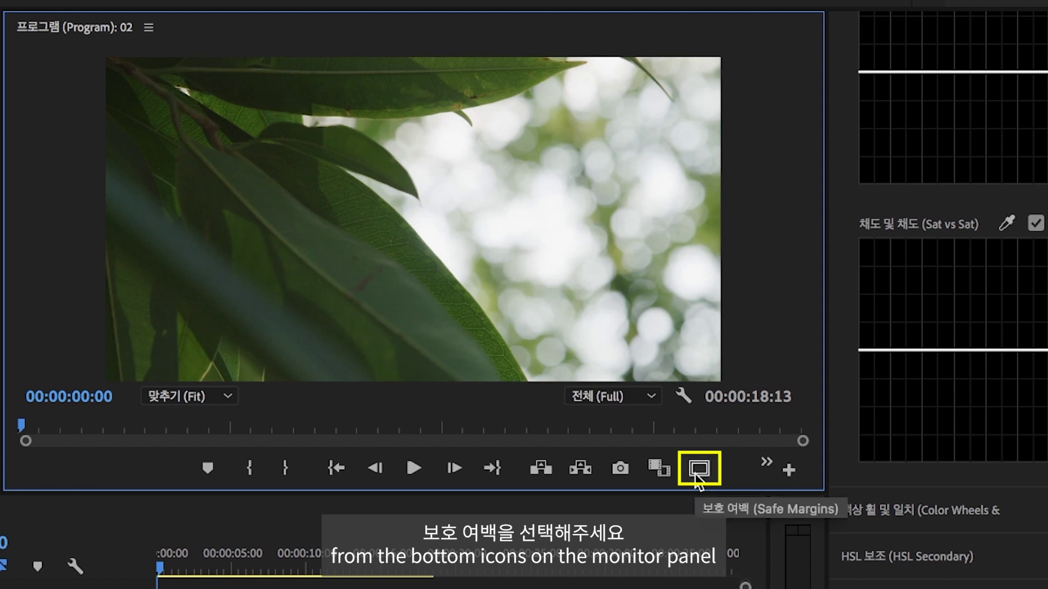
click(696, 479)
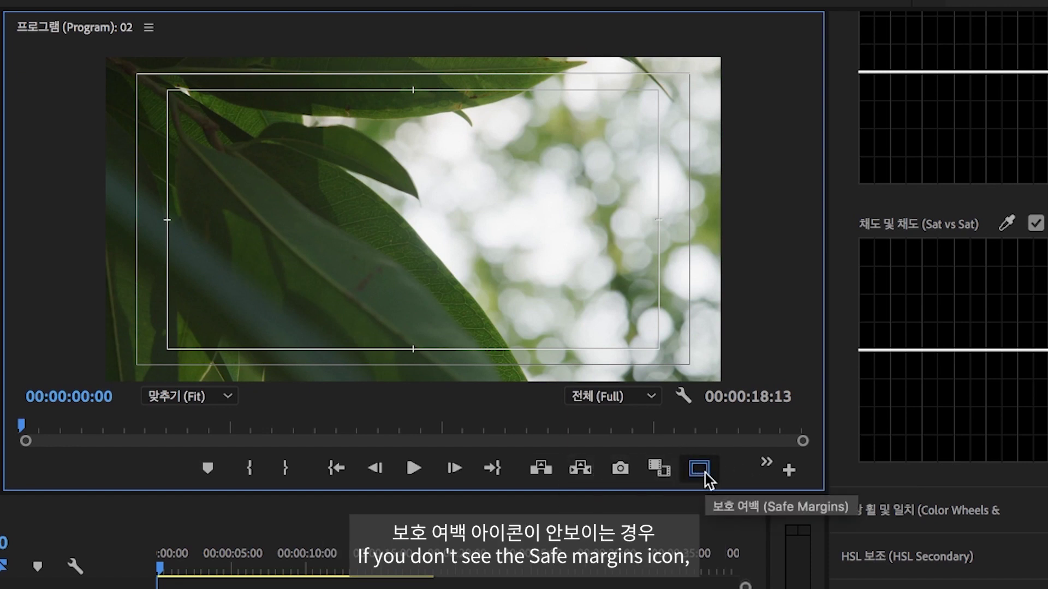
Add the Show Rulers control to the program monitor's controls and place Safe Margins ahead of the last control
click(789, 470)
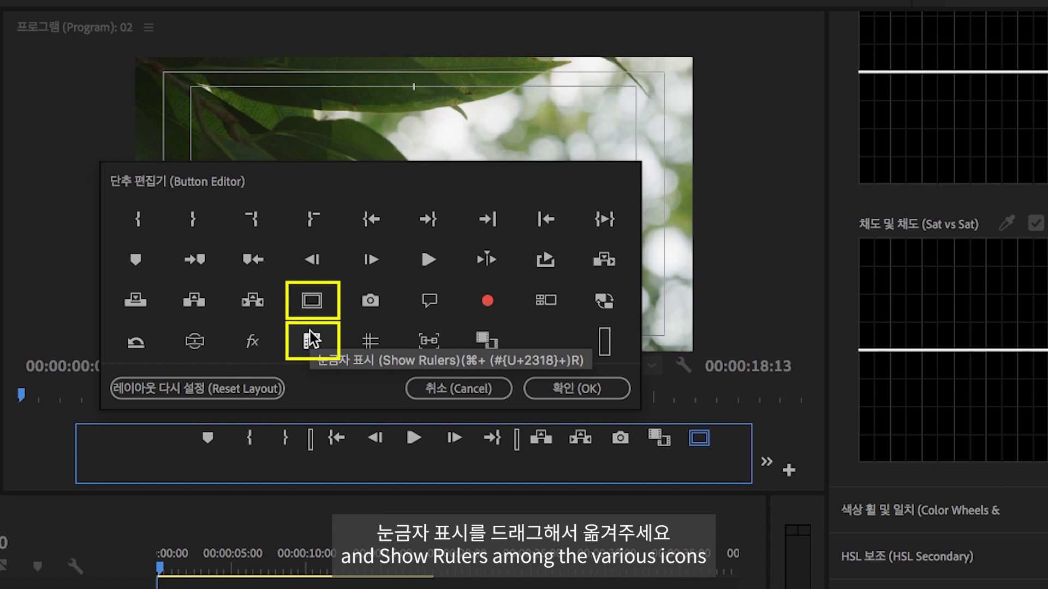
drag(310, 332, 722, 463)
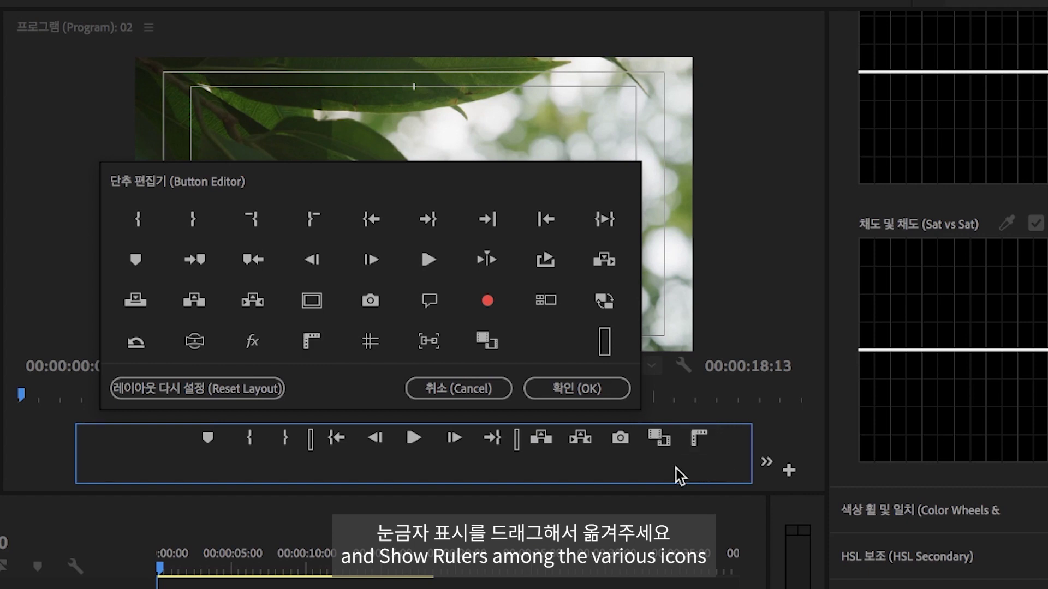
drag(312, 301, 704, 445)
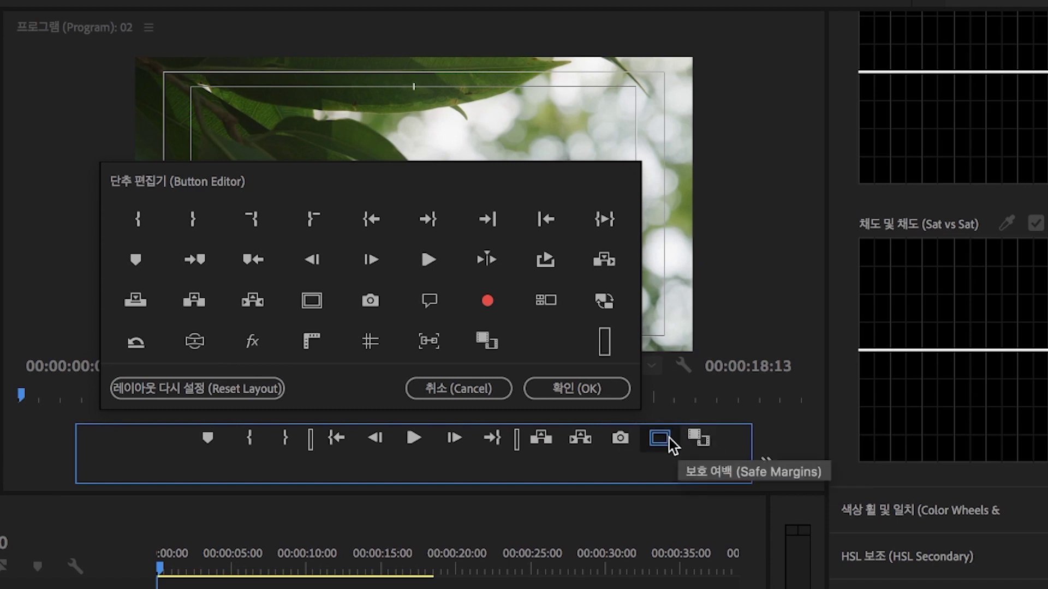
click(784, 423)
click(569, 388)
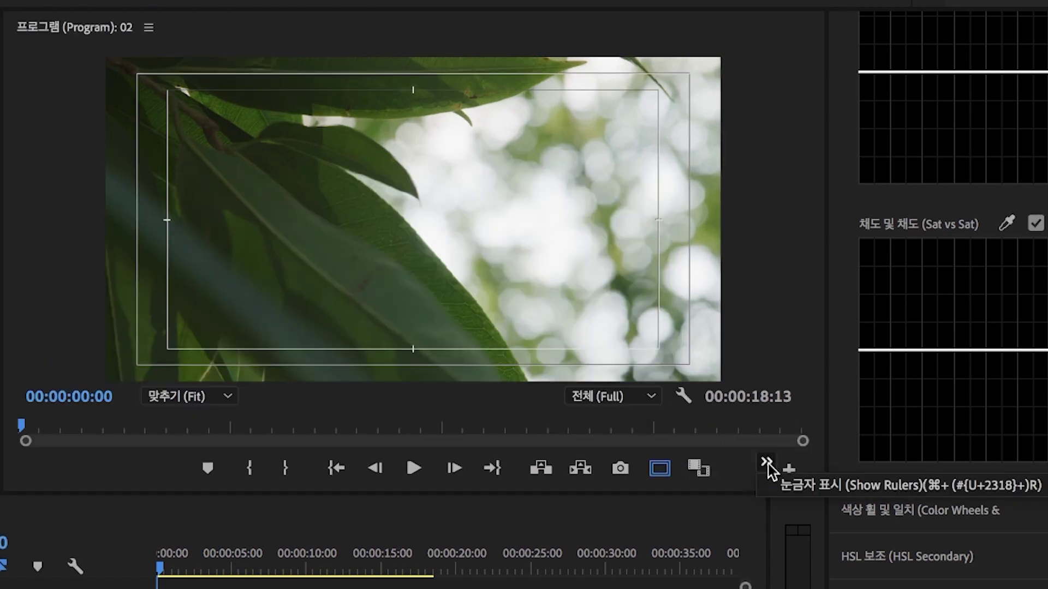
Show the rulers around the program preview using the newly added Show Rulers control
click(740, 462)
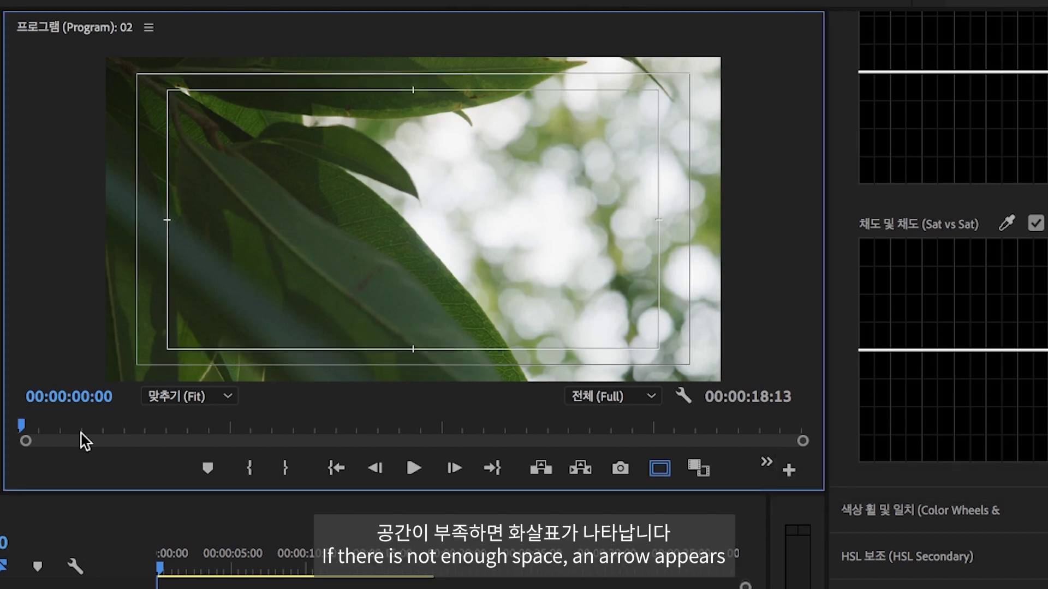
click(767, 464)
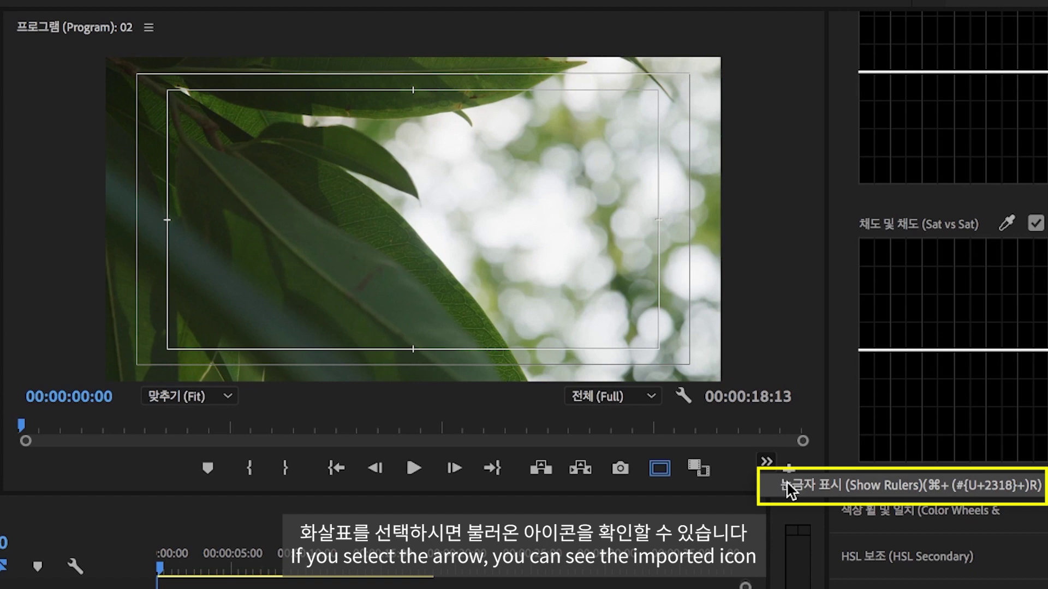
click(684, 483)
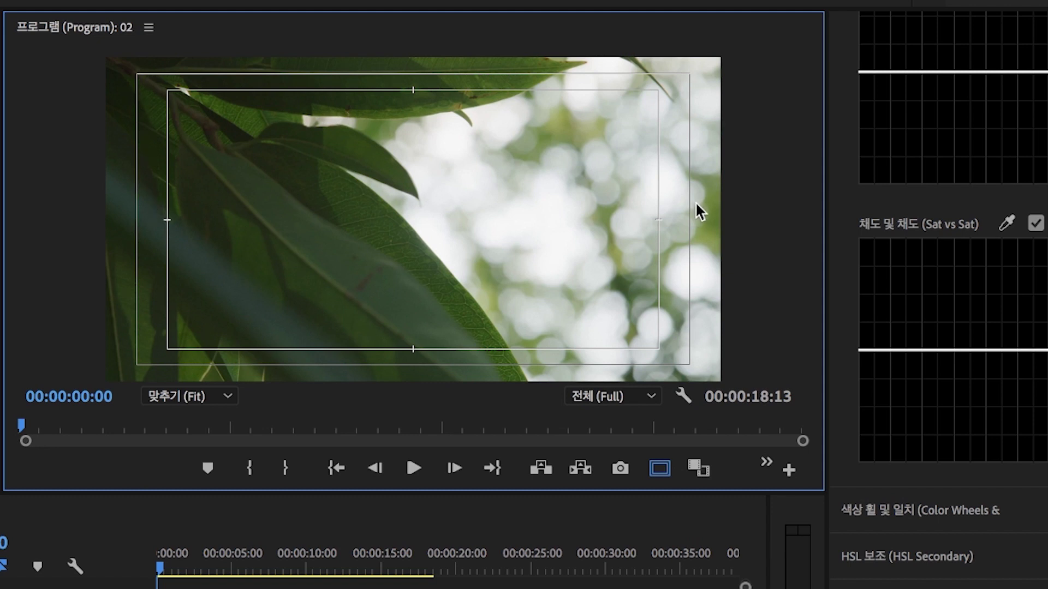
click(769, 464)
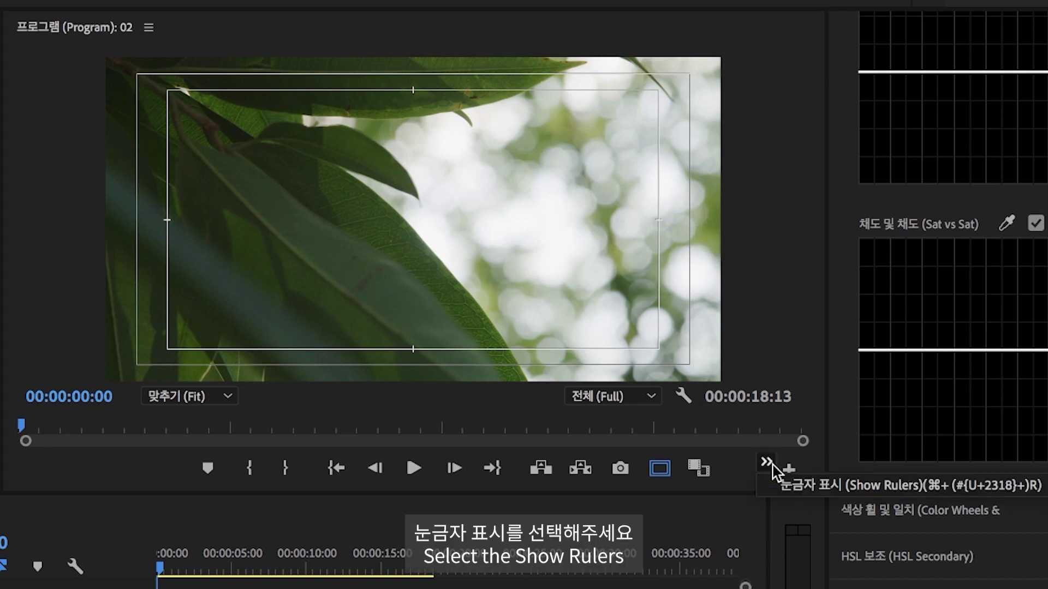
click(798, 483)
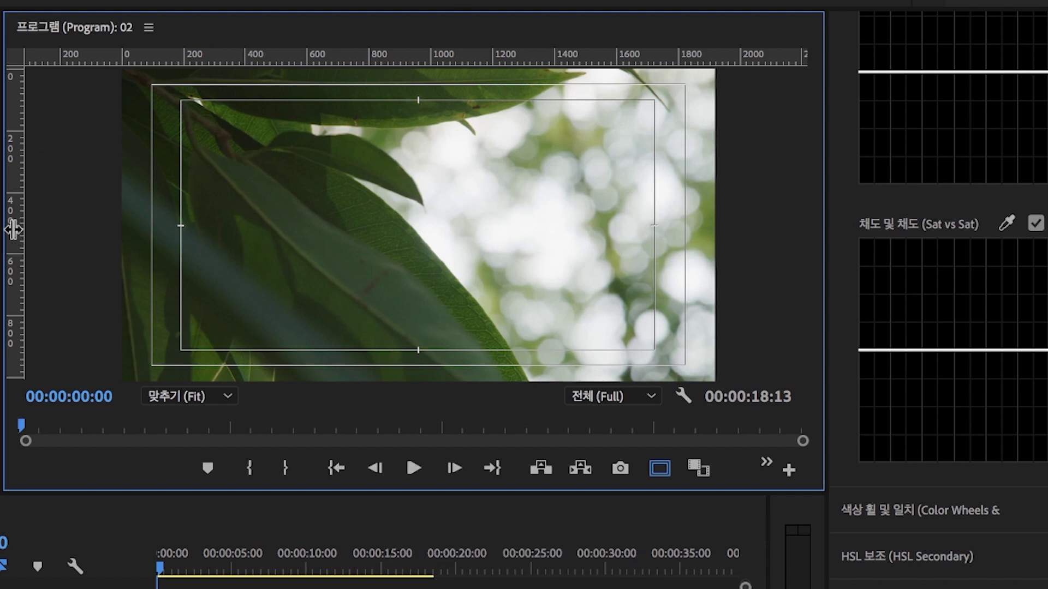
Place one vertical and one horizontal guide through the centre of the frame, removing the extra vertical guides
drag(17, 229, 419, 251)
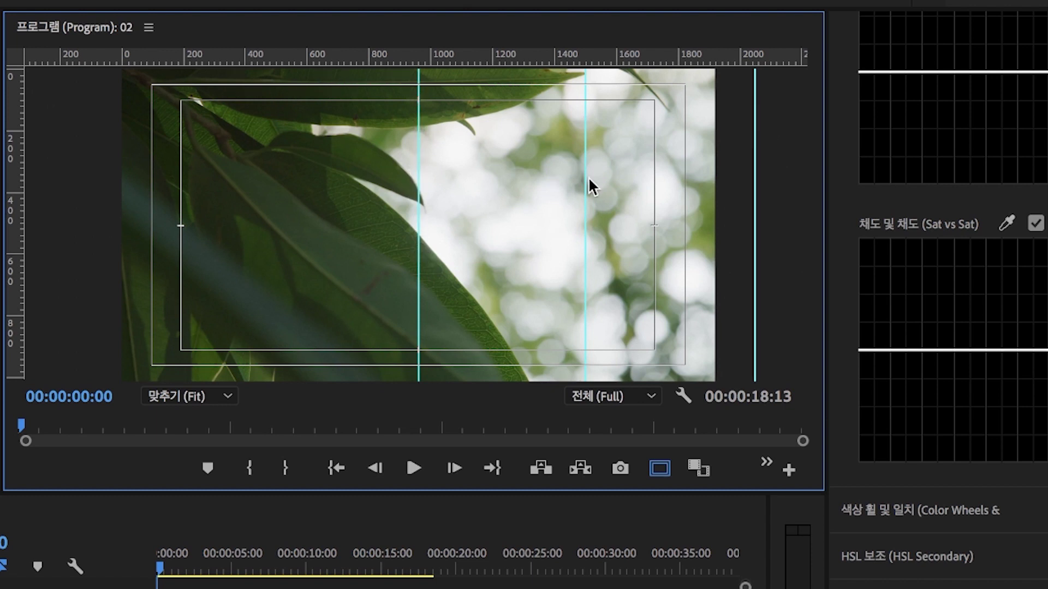
drag(586, 179, 438, 54)
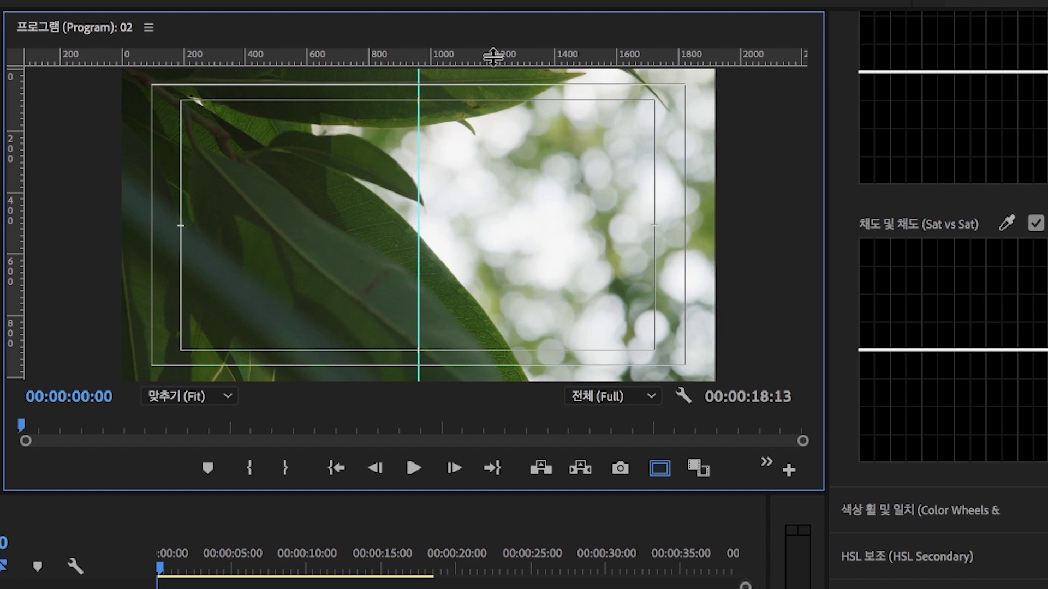
drag(497, 72, 506, 226)
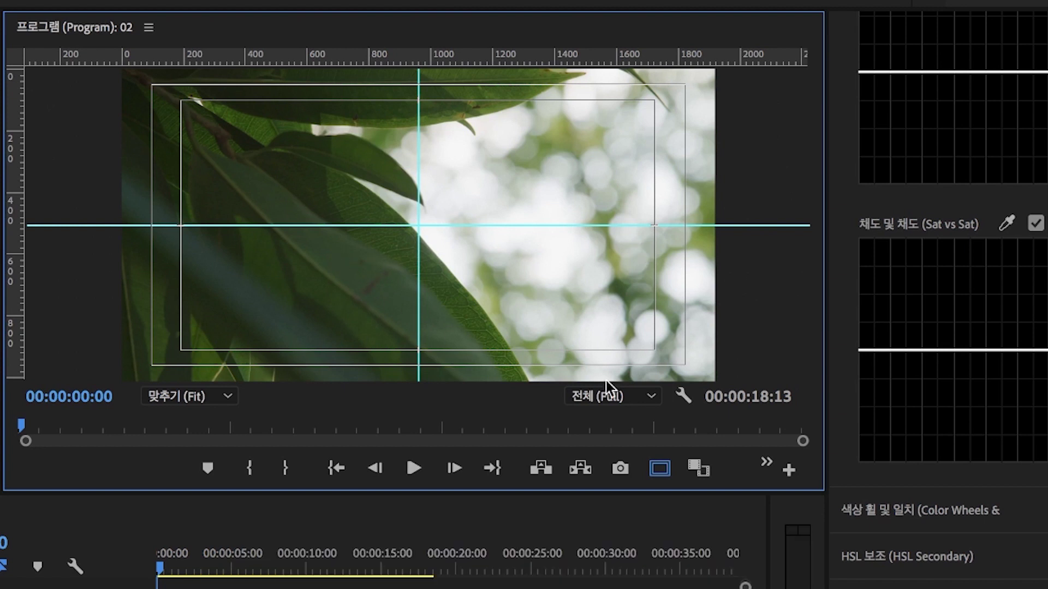
Hide the rulers while keeping the guides, and set the playhead to 00:00:00:00
click(762, 461)
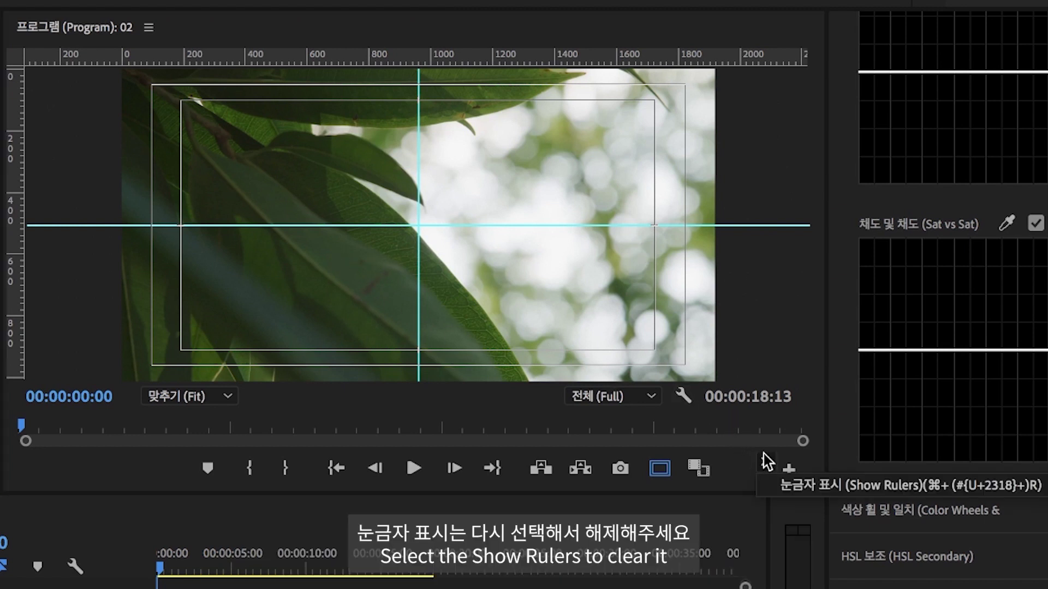
click(794, 488)
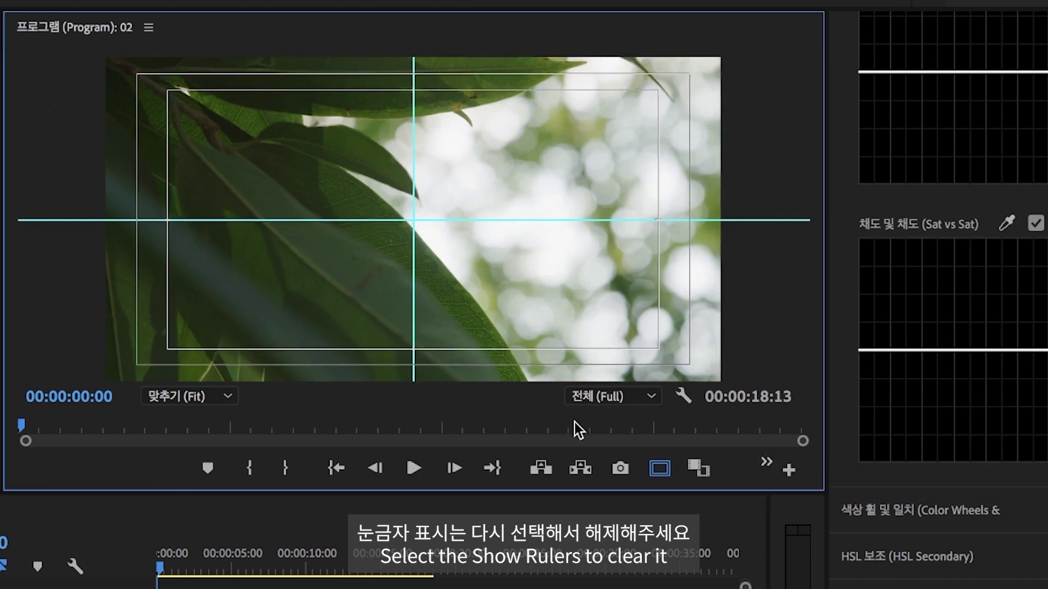
drag(537, 425, 22, 425)
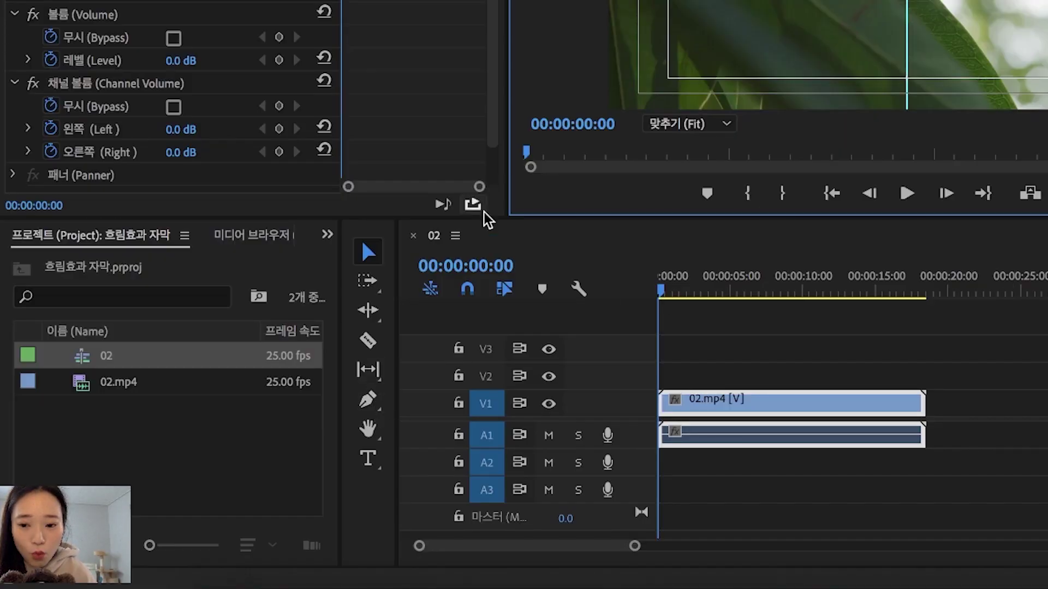
Draw a straight horizontal line with the Pen tool along the horizontal guide, extending about equally to both sides of the frame centre
click(369, 404)
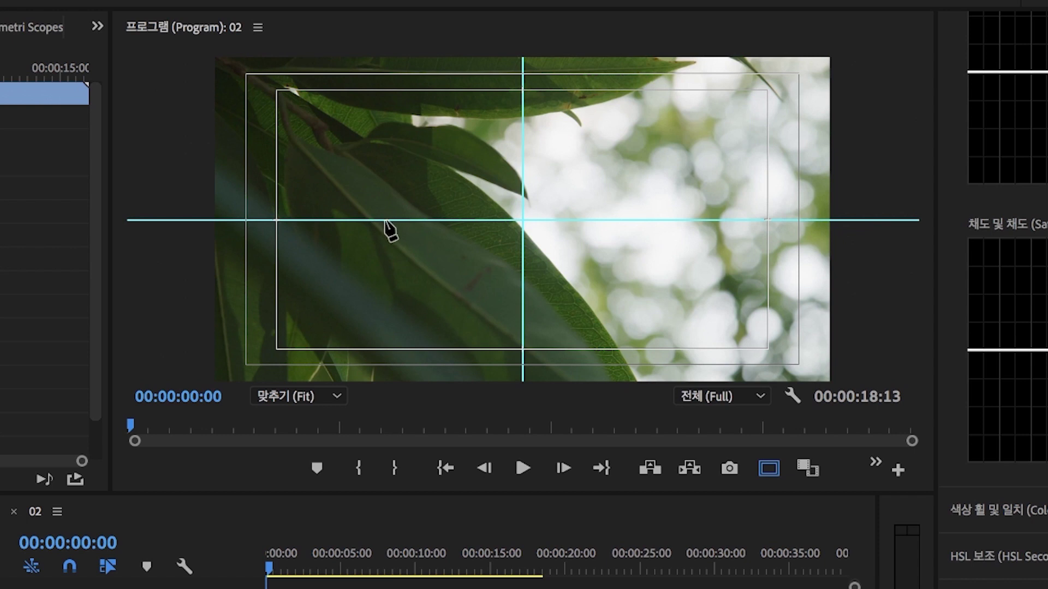
click(385, 220)
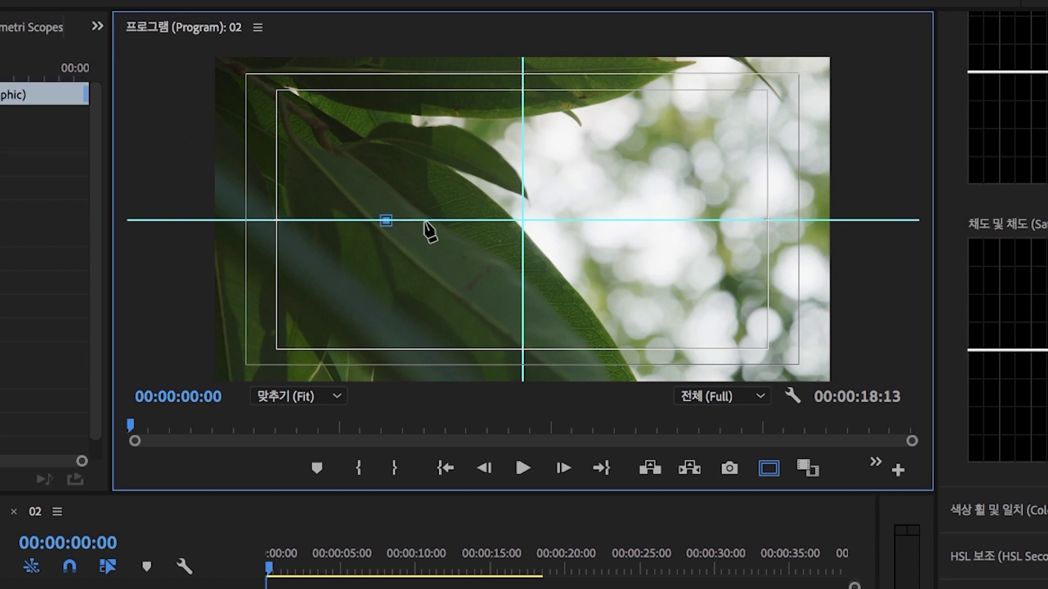
click(656, 218)
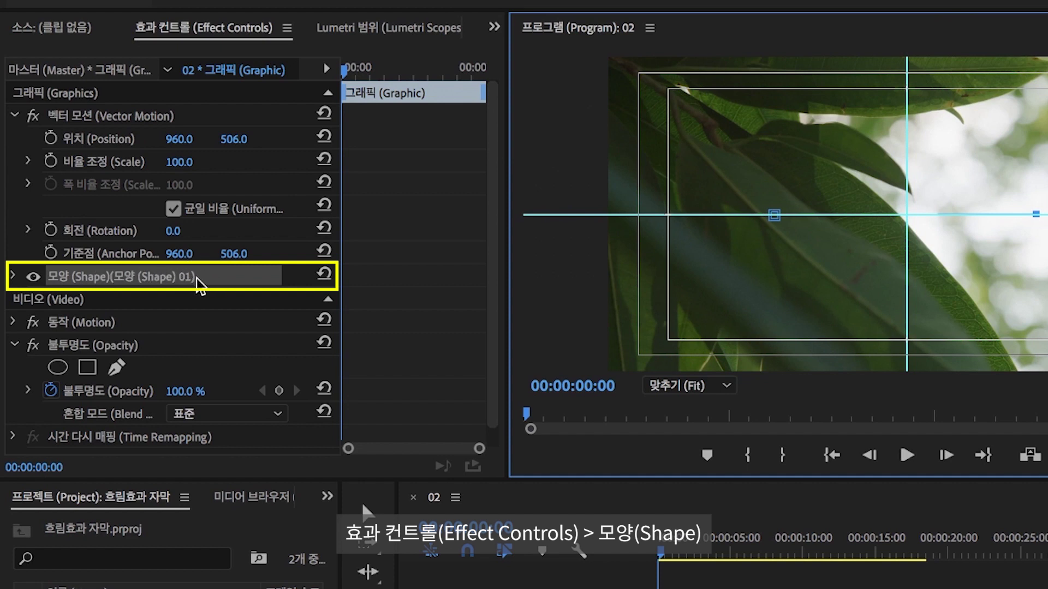
Turn off the line shape's fill and give it a white stroke (FFFFFF)
click(14, 277)
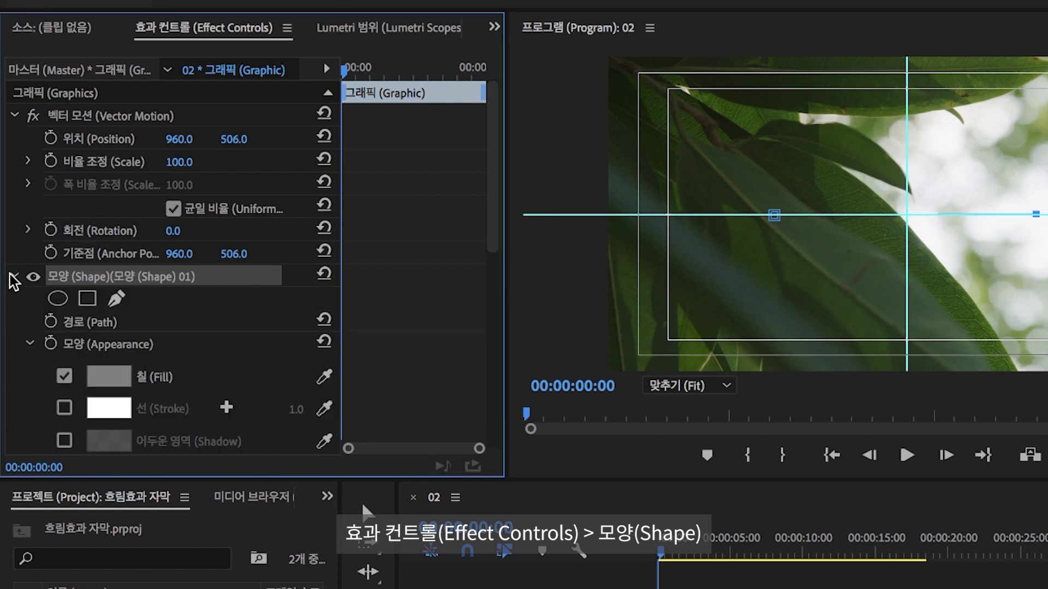
scroll(54, 289, down, 2)
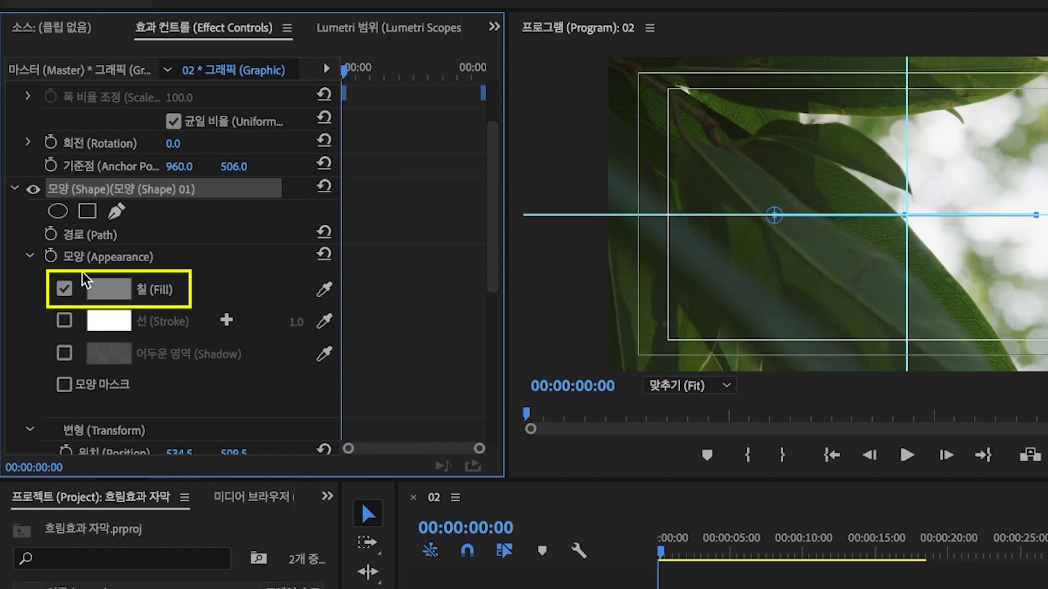
click(64, 290)
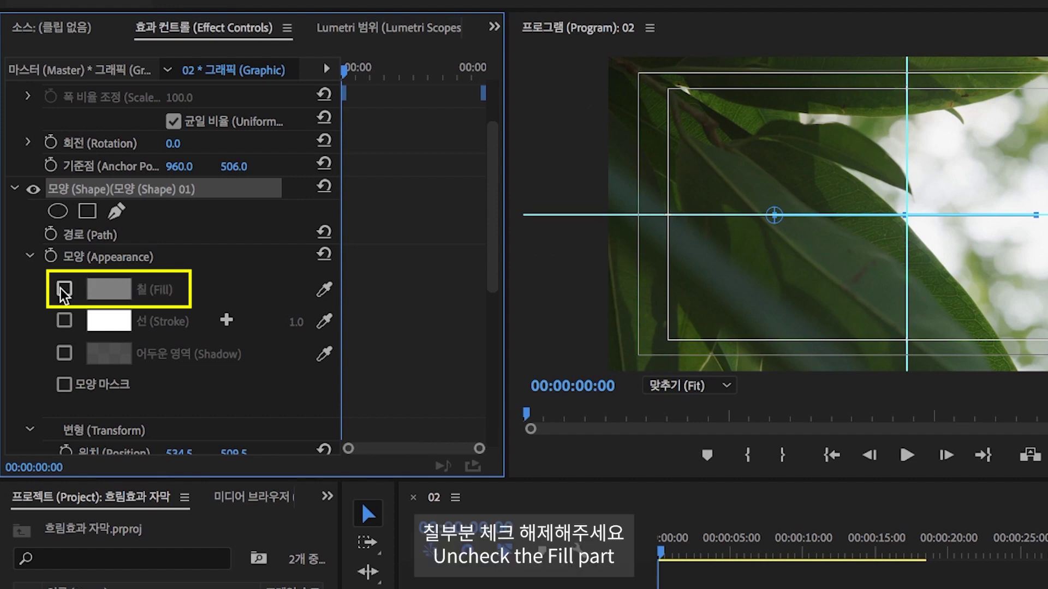
click(64, 323)
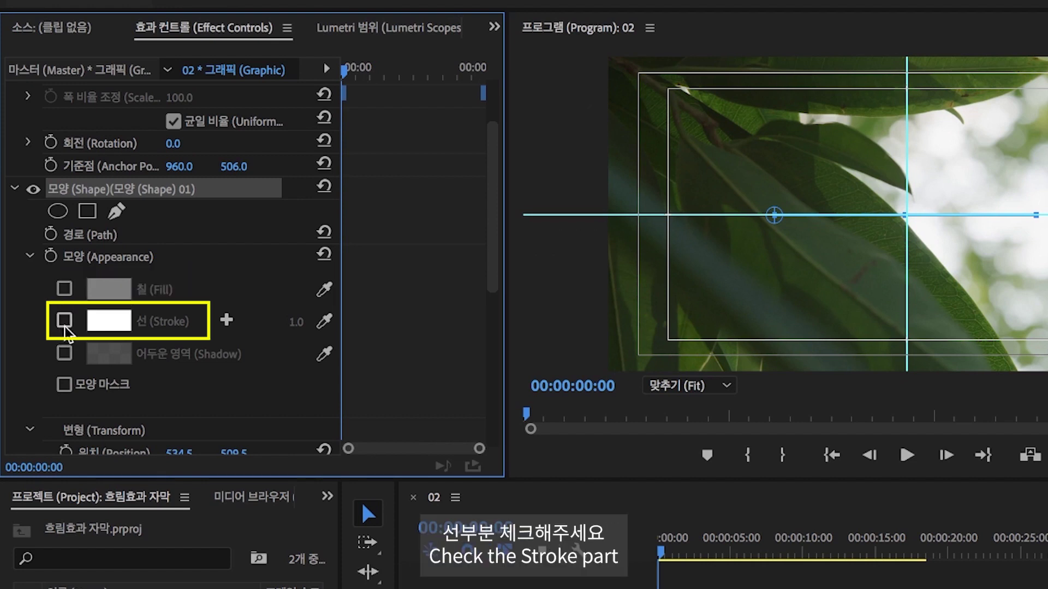
click(109, 321)
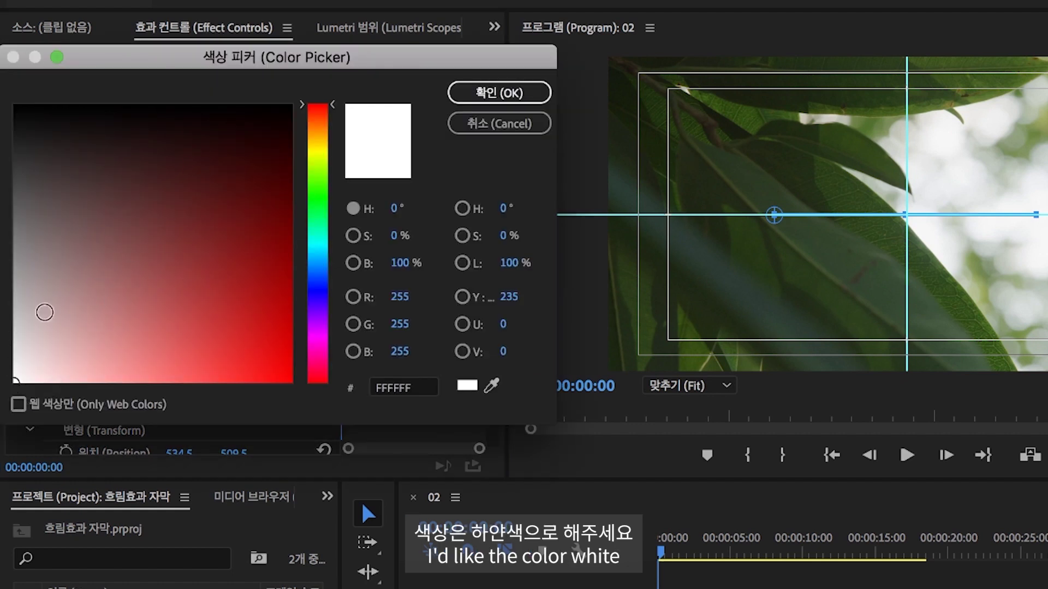
click(516, 95)
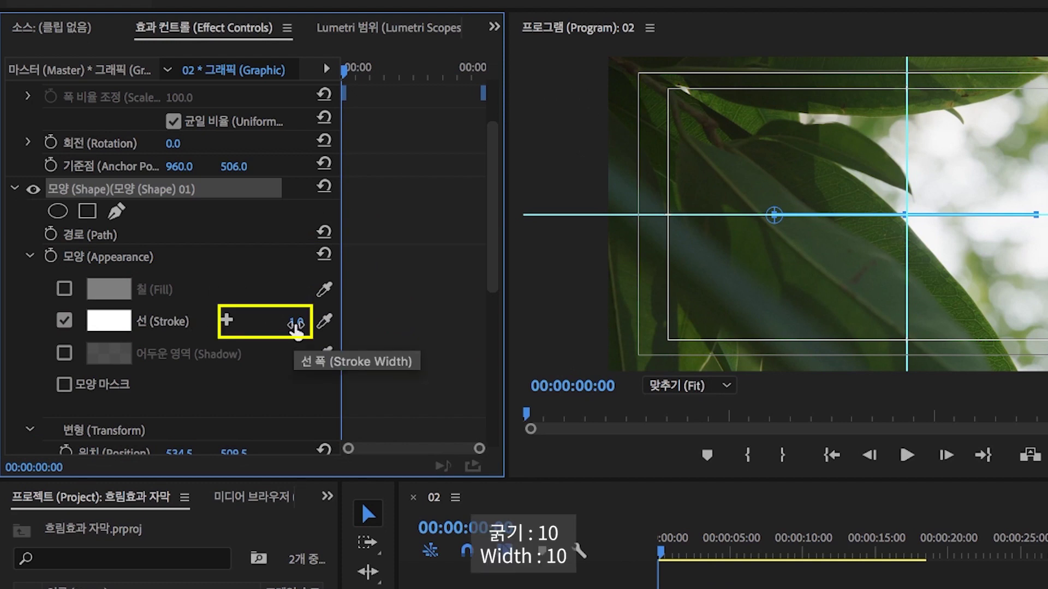
Set the line's stroke width to 10, then deselect the shape and hide the guides in the program preview
click(295, 324)
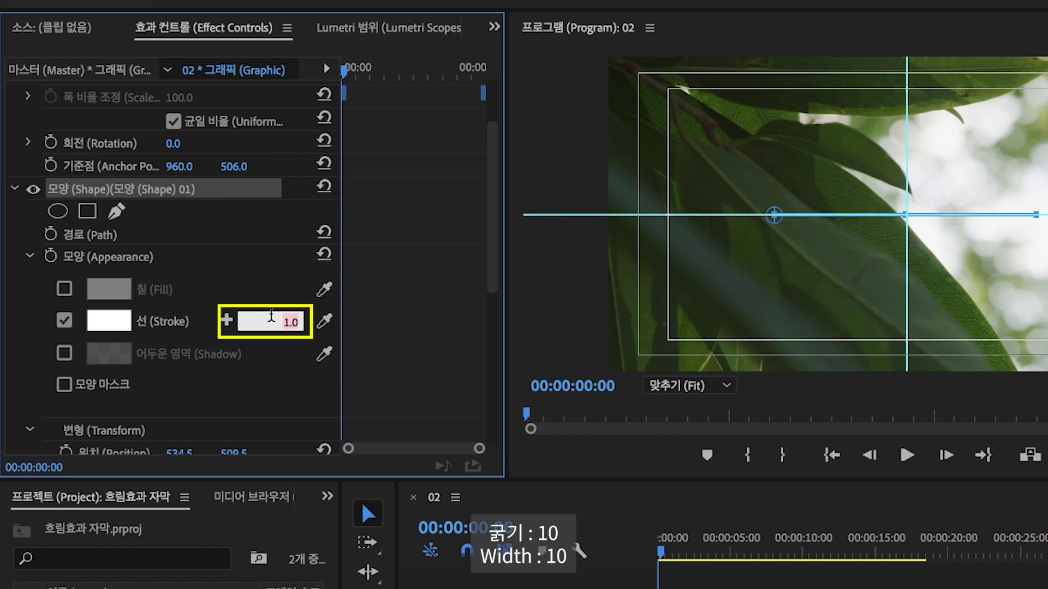
text(10)
key(Return)
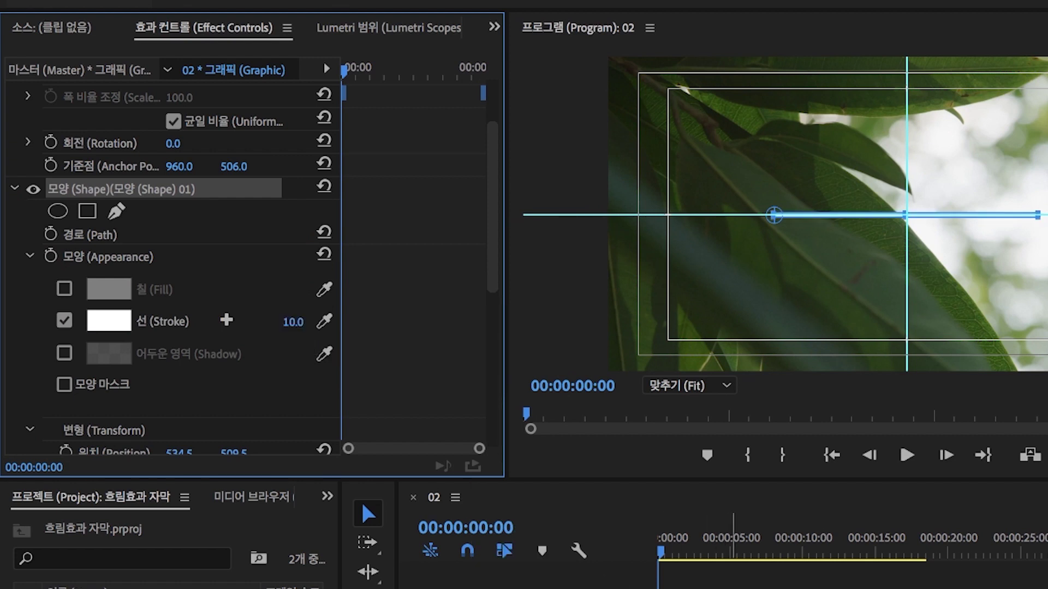
click(769, 310)
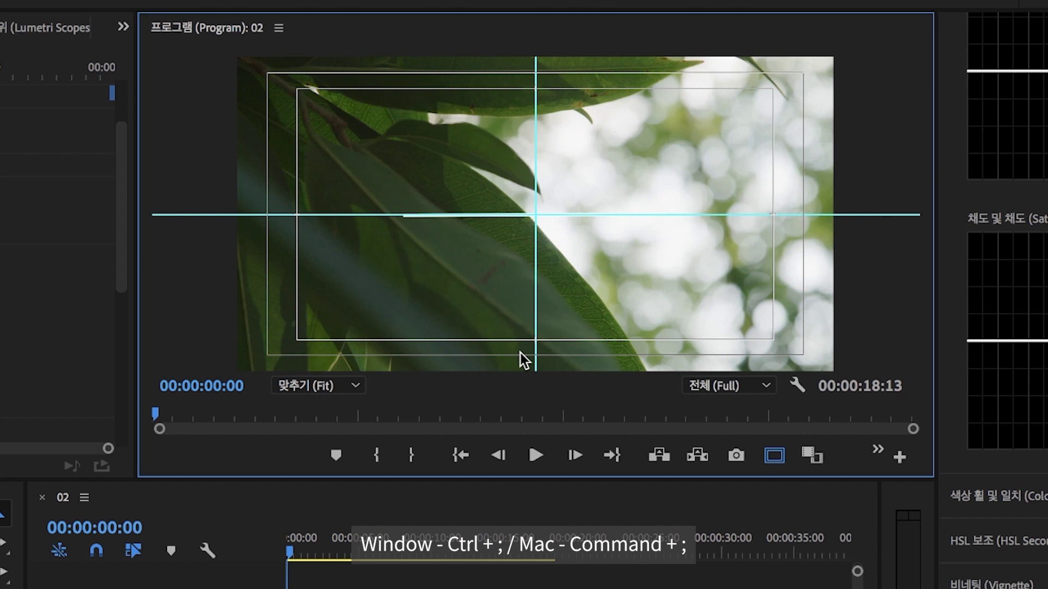
key(ctrl+semicolon)
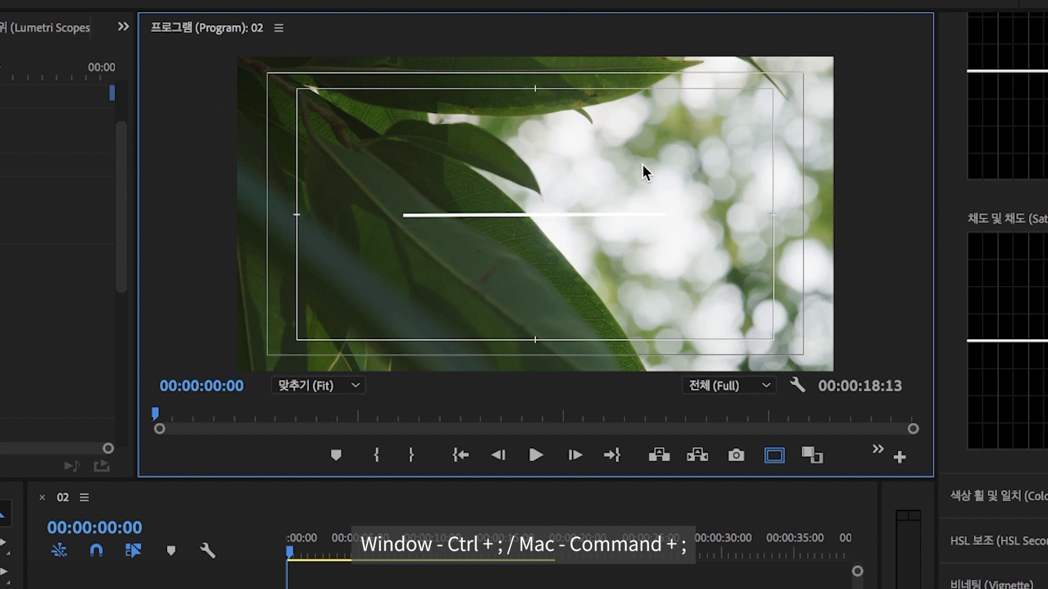
Extend the line graphic clip on V2 to the full length of the 02.mp4 clip and return the playhead to 00:00:00:00
drag(152, 410, 293, 410)
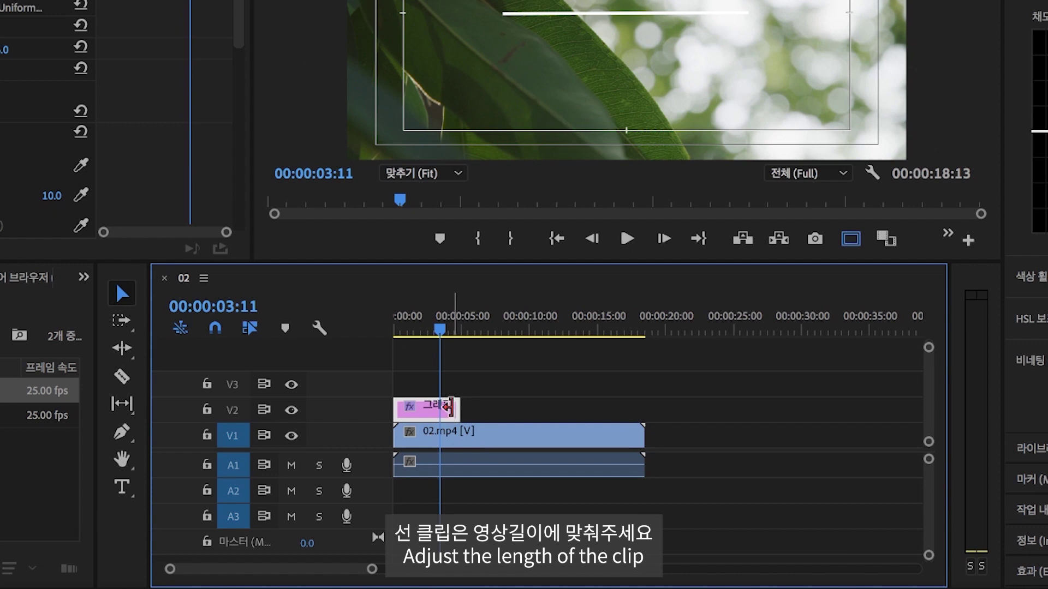
drag(451, 407, 642, 409)
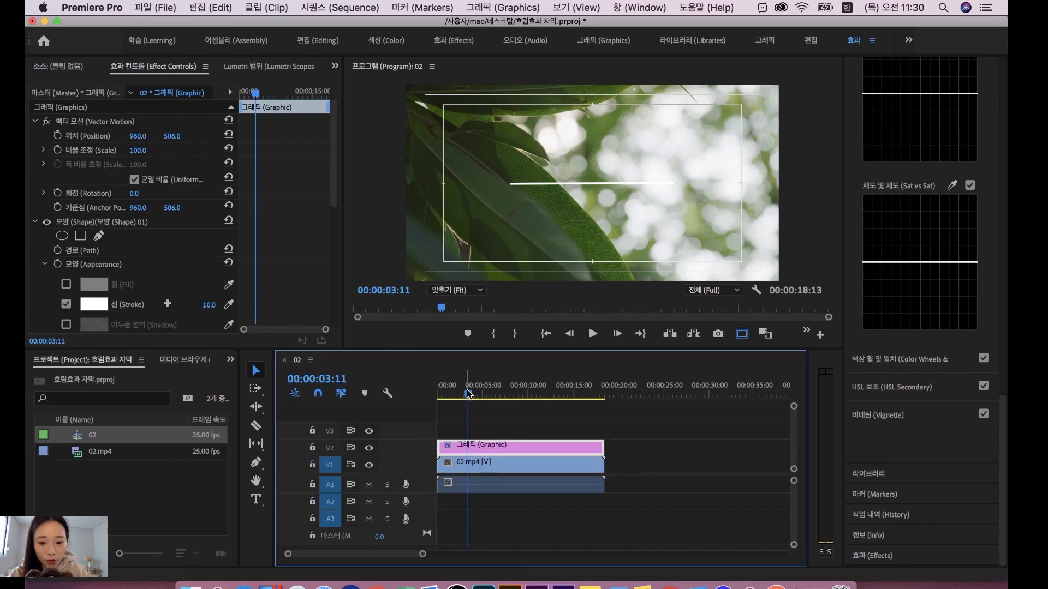
drag(468, 392, 420, 389)
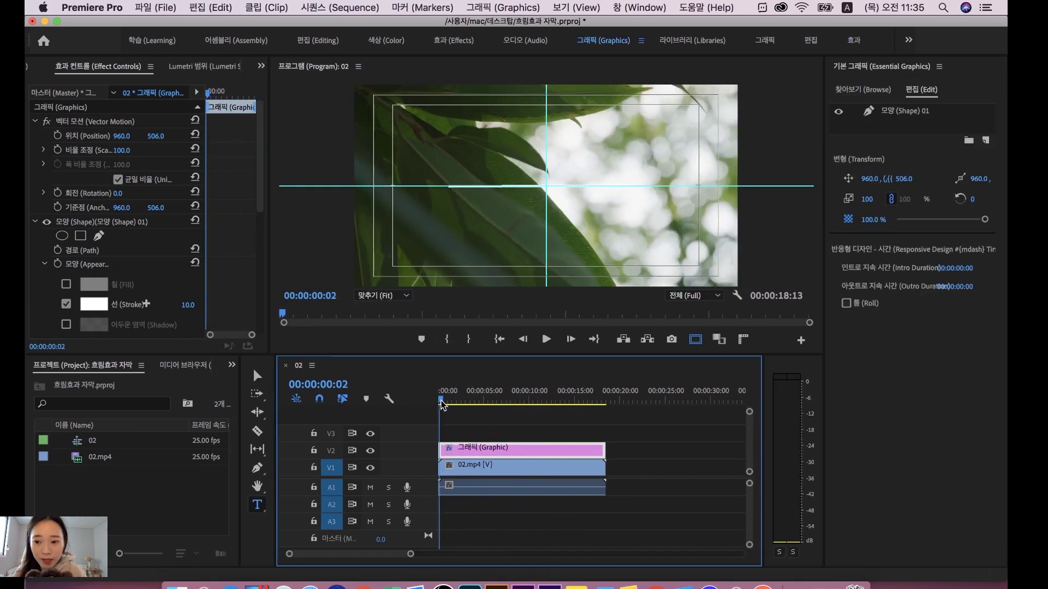
drag(442, 400, 438, 399)
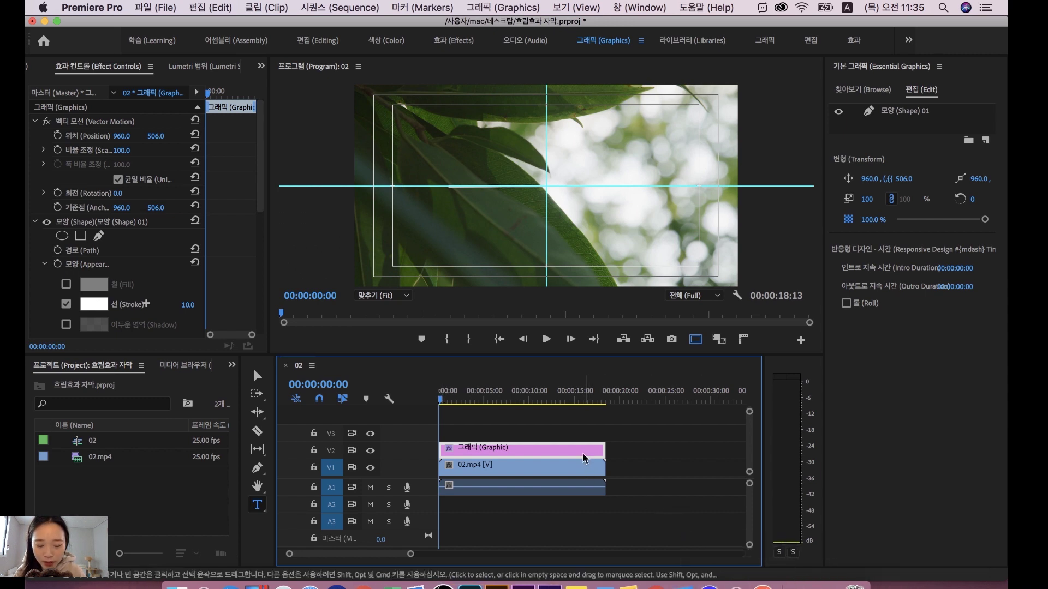
With the line clip deselected, add the text GOOD DAY above the line using the Type tool
click(538, 427)
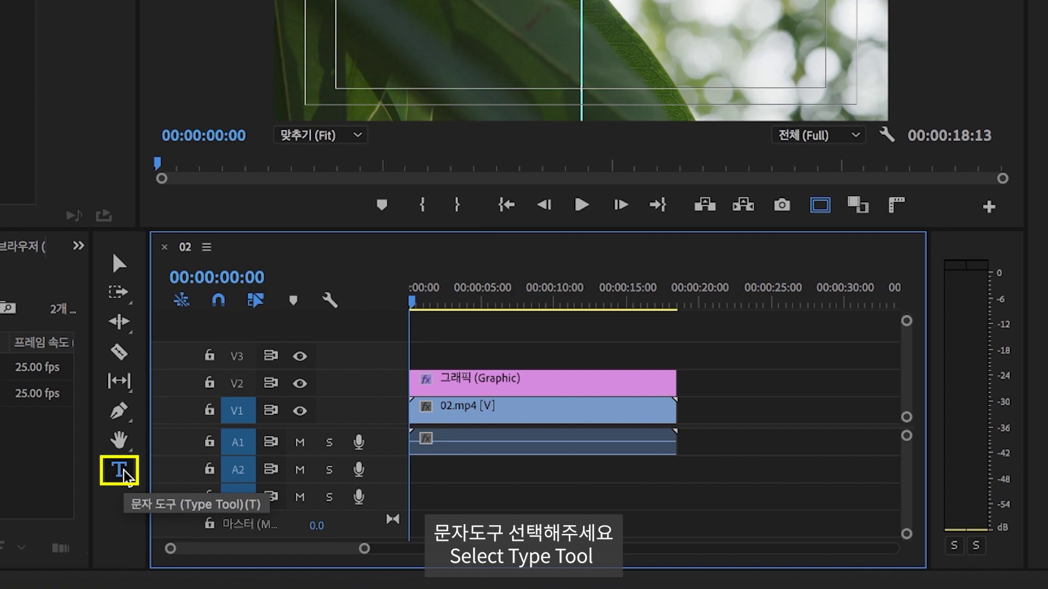
click(119, 469)
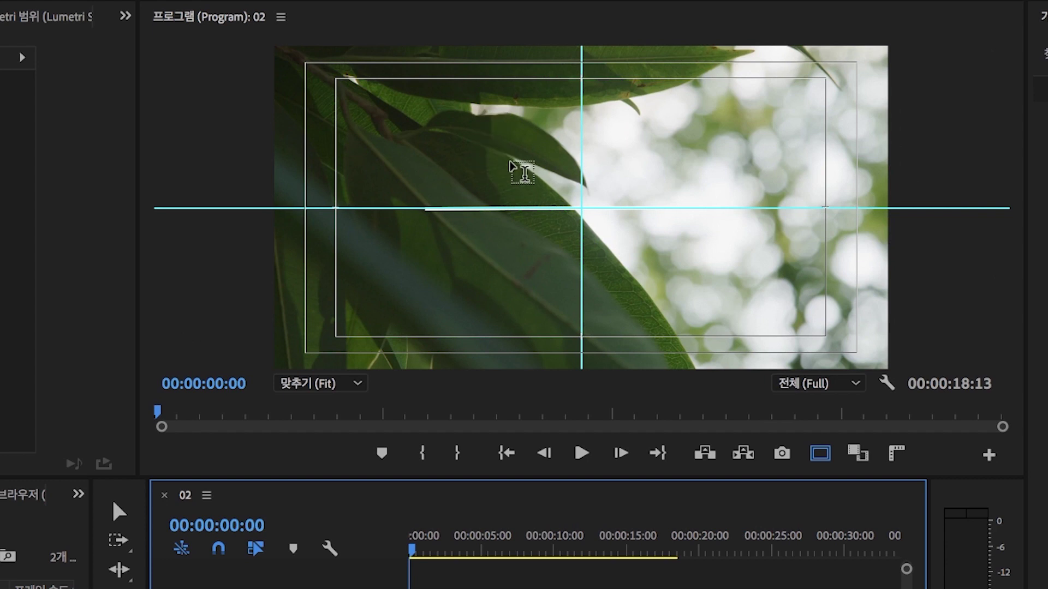
click(511, 162)
click(513, 164)
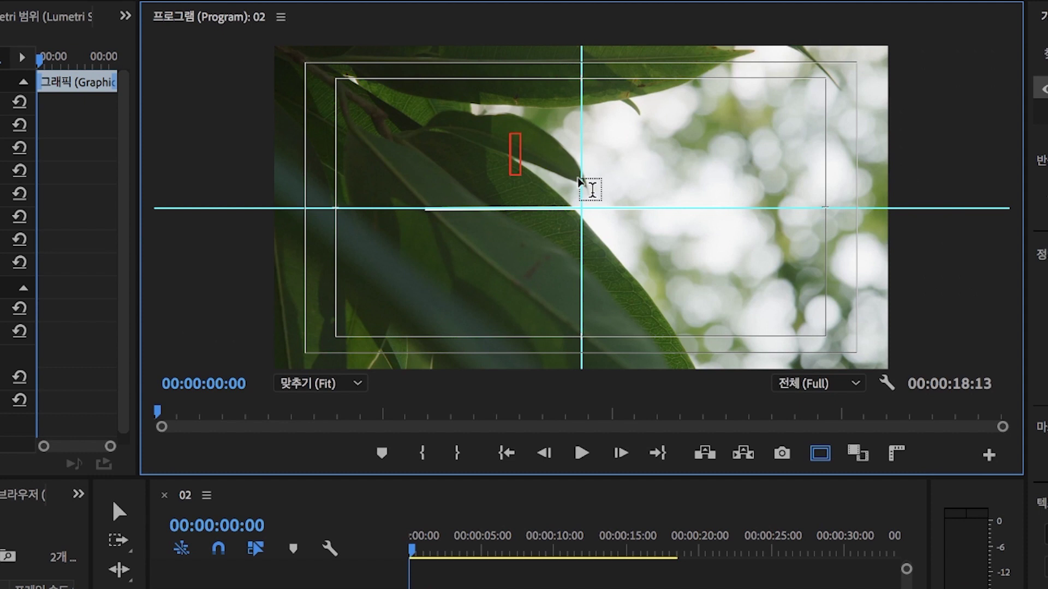
text(GOOD DAY)
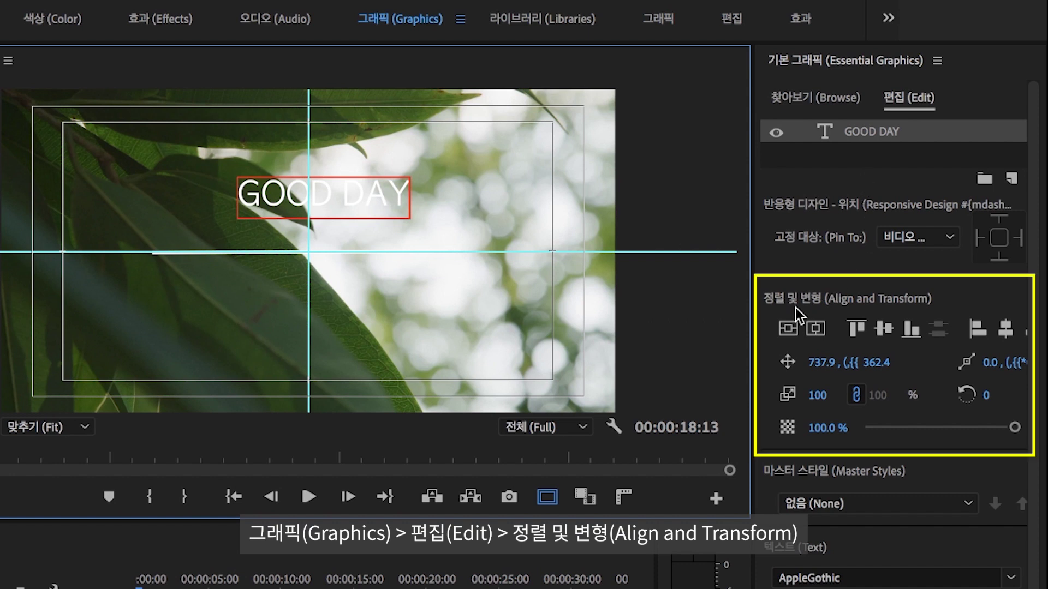
Centre the GOOD DAY text horizontally and vertically in the frame, and move it up to sit just above the line
click(817, 331)
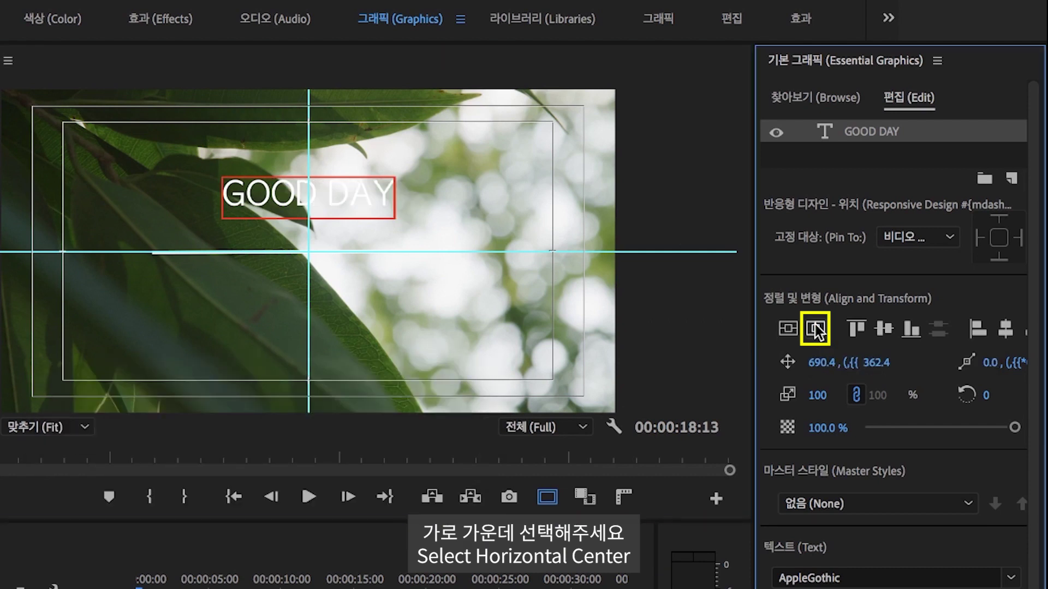
click(787, 329)
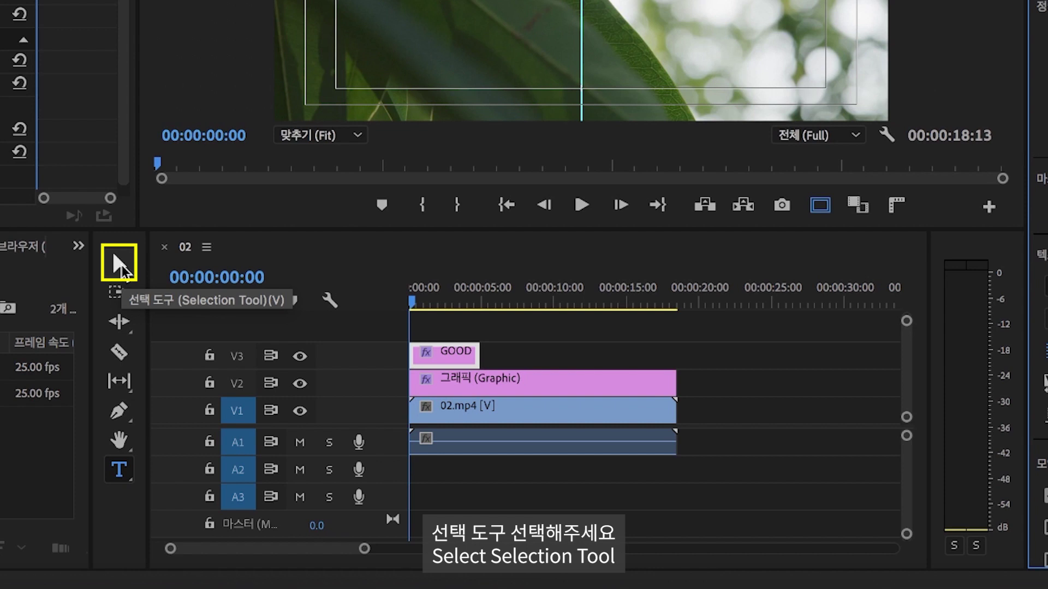
click(122, 265)
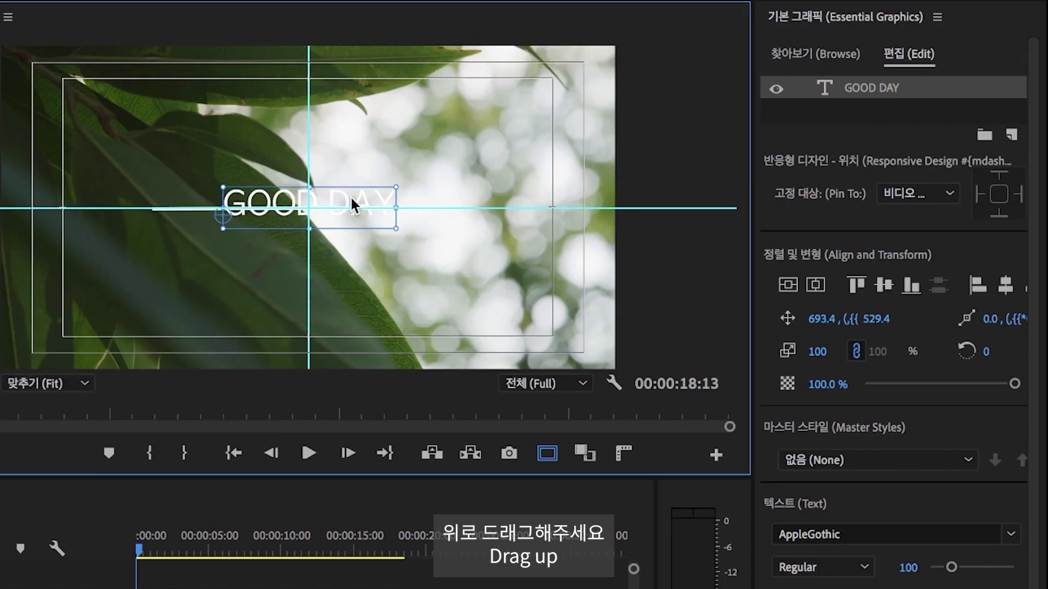
drag(349, 195, 352, 180)
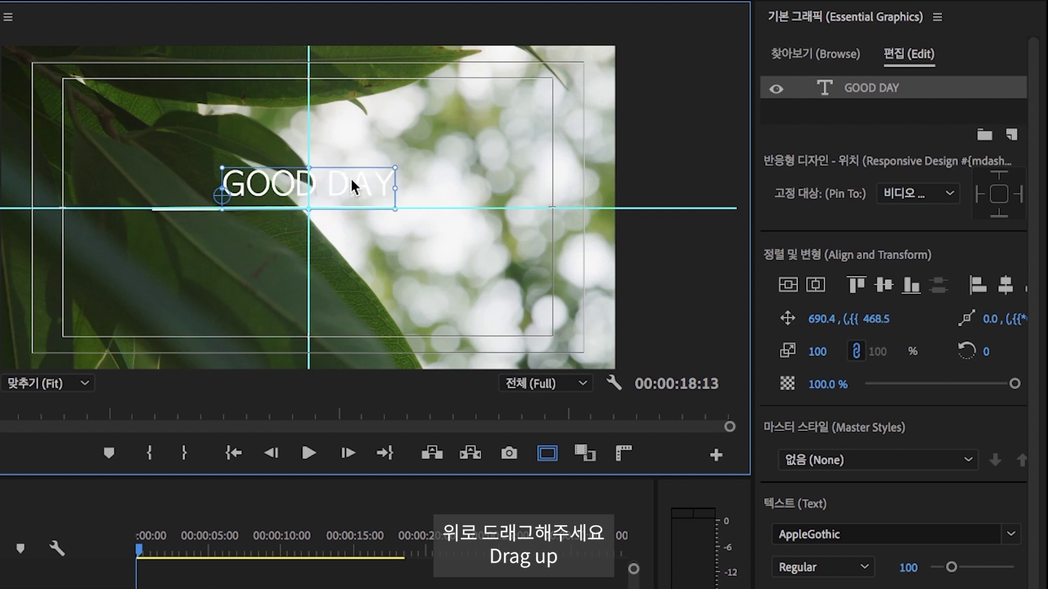
Select all of the GOOD DAY text and change its font to Sandoll GyeokdongGothic
click(241, 212)
click(244, 182)
key(t)
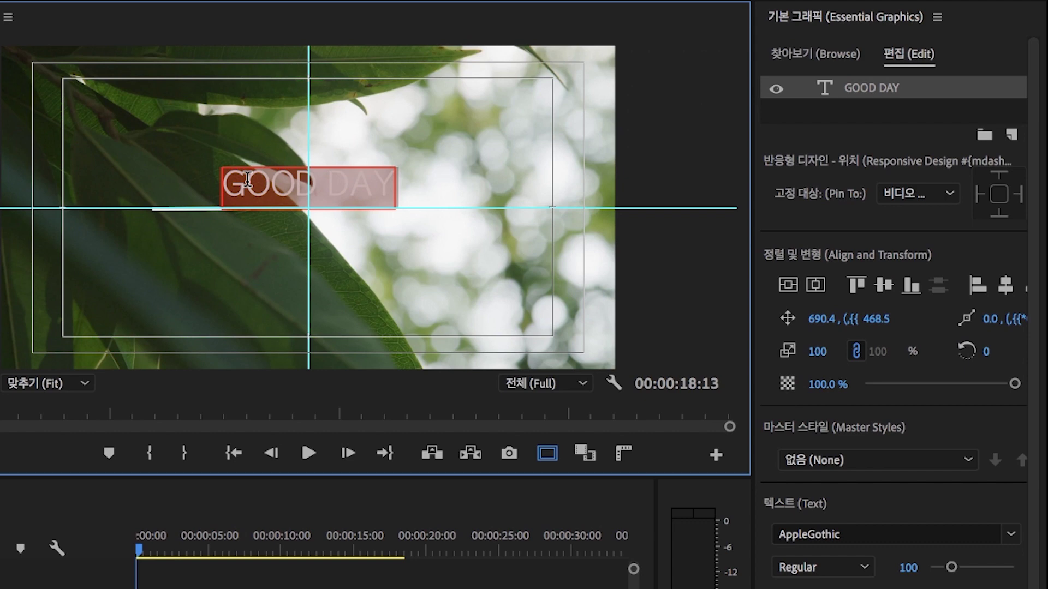
click(300, 264)
click(290, 180)
key(ctrl+a)
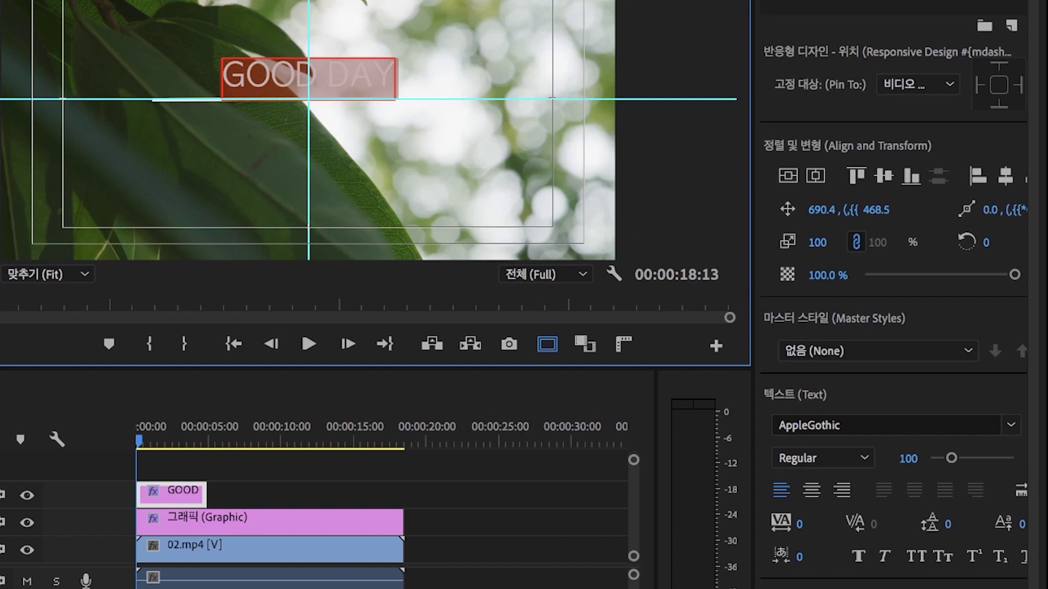
click(1014, 431)
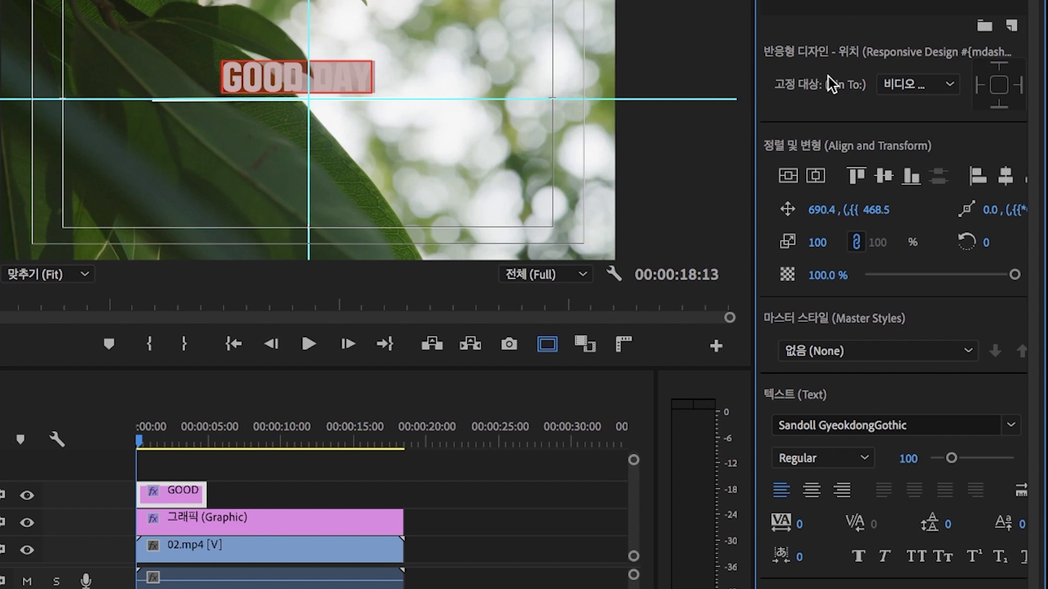
Set the GOOD DAY text's font size to 130 and its tracking to 20
click(903, 458)
text(130)
key(Return)
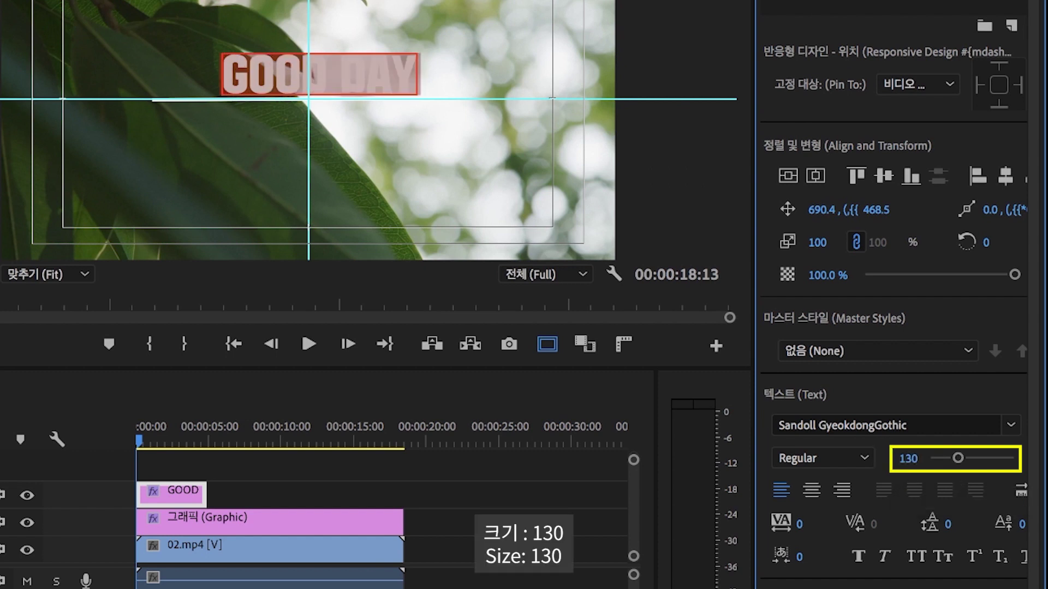
click(813, 523)
text(20)
key(Return)
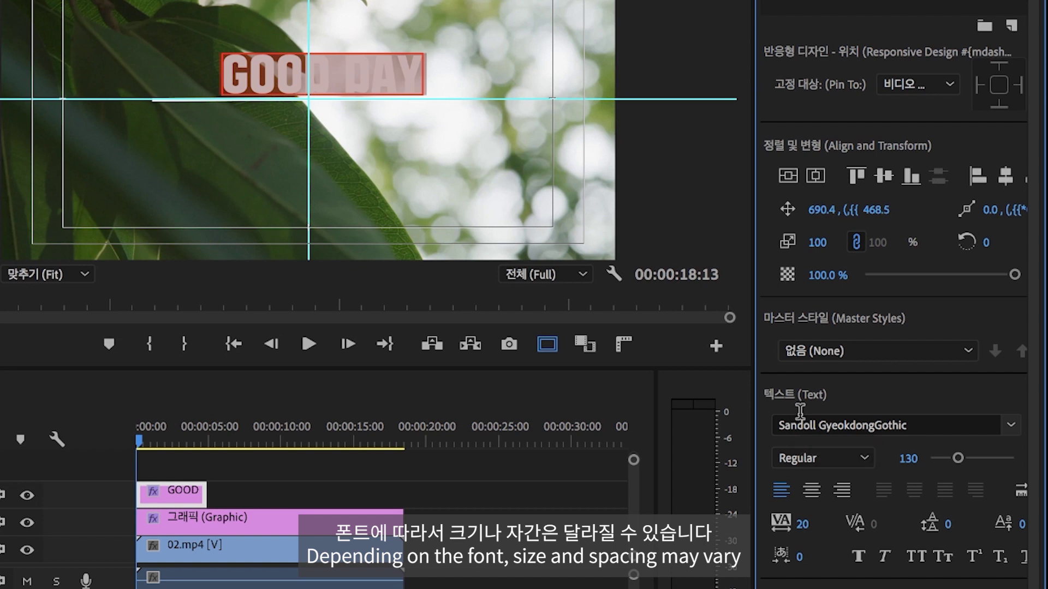
Preview neighbouring fonts but keep Sandoll GyeokdongGothic, and centre the resized GOOD DAY text horizontally in the frame
scroll(800, 414, down, 2)
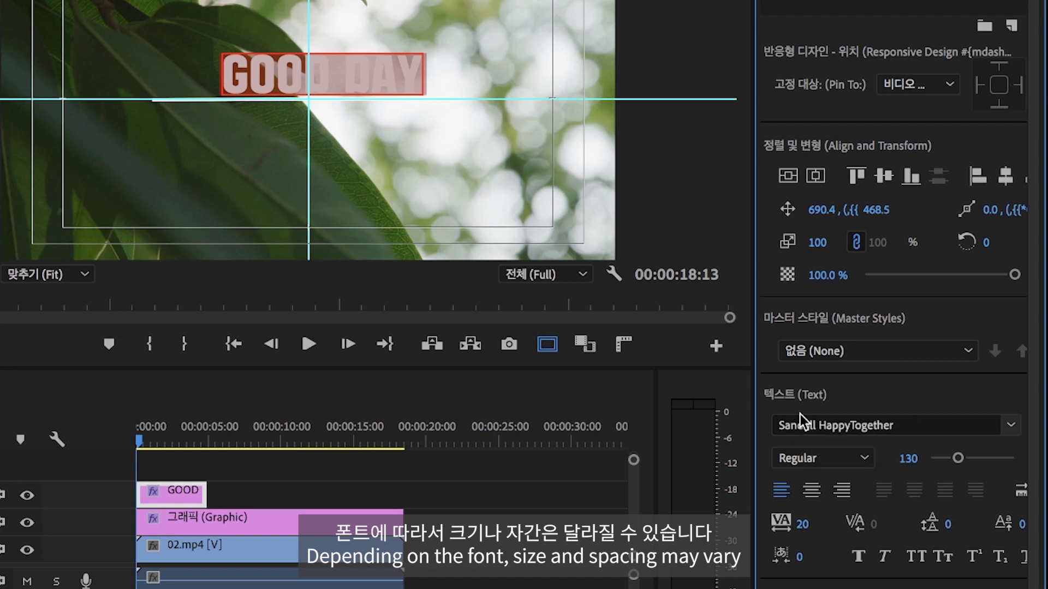
scroll(800, 415, up, 3)
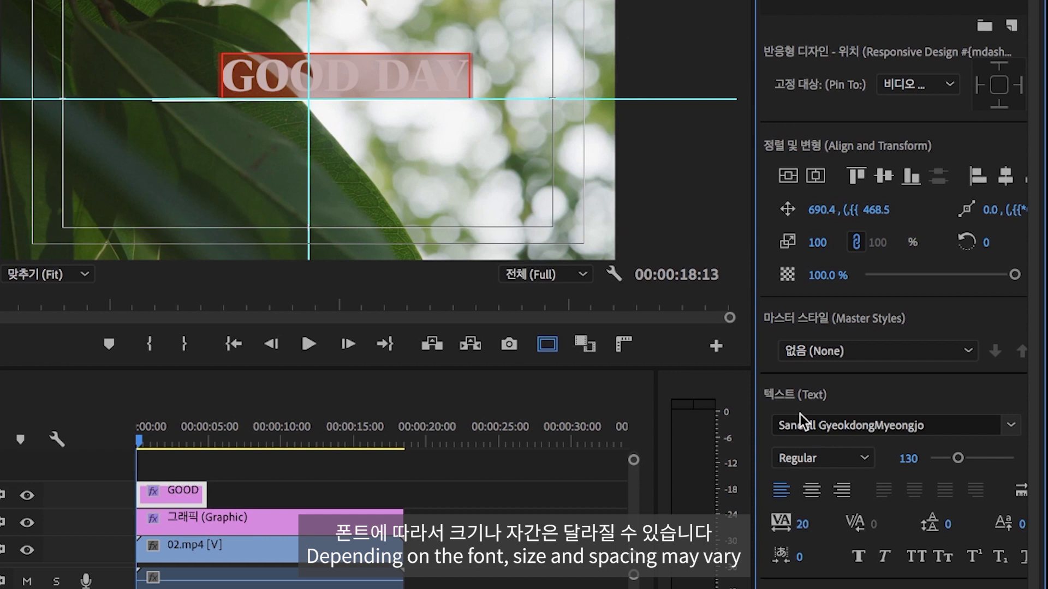
click(816, 180)
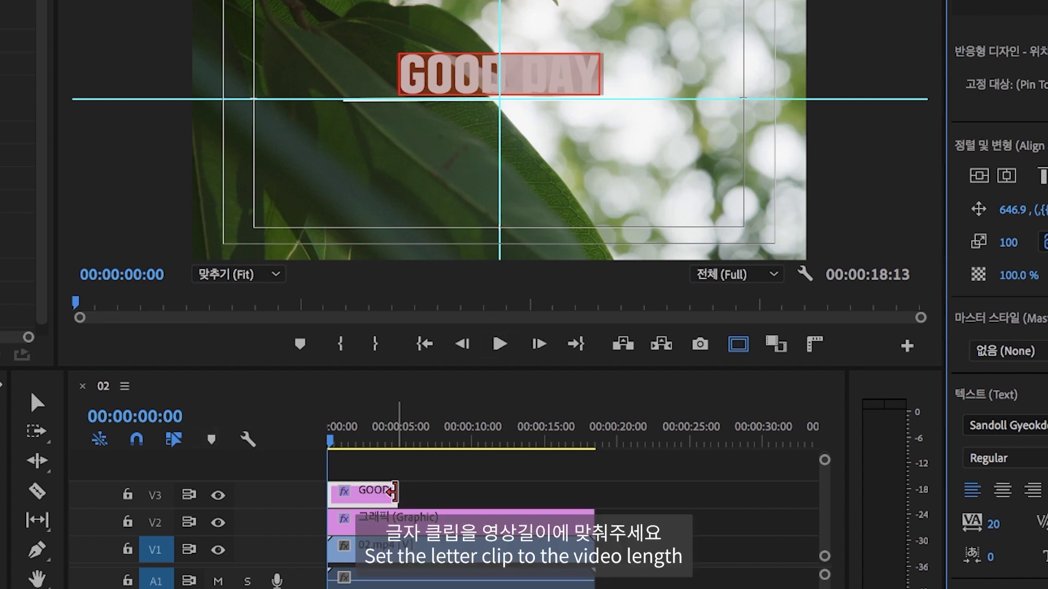
Extend the GOOD DAY clip on V3 to the video's full length and duplicate it onto V4, selecting the copy
drag(394, 492, 593, 495)
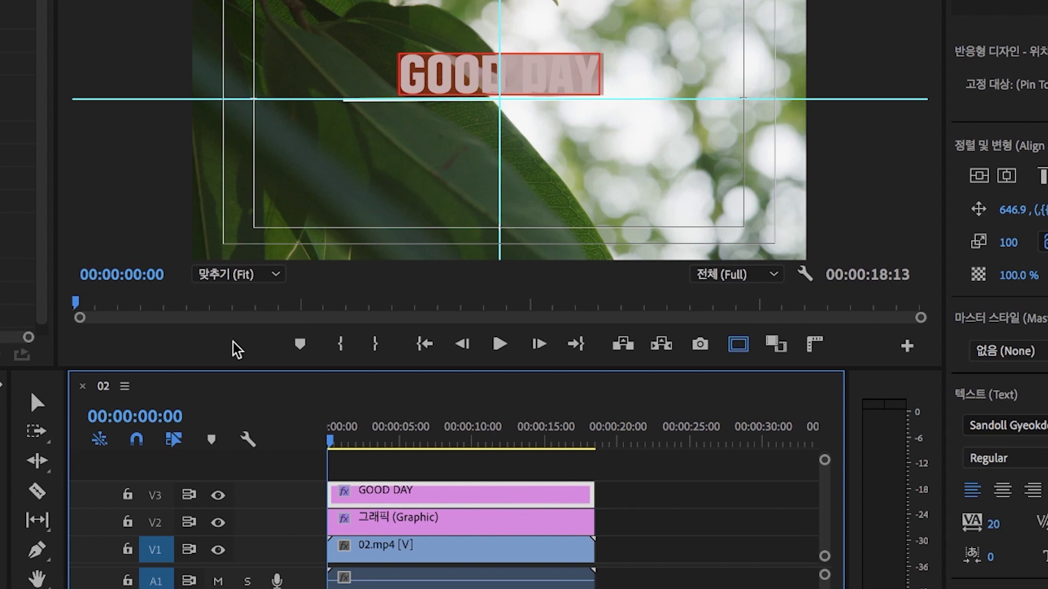
click(37, 403)
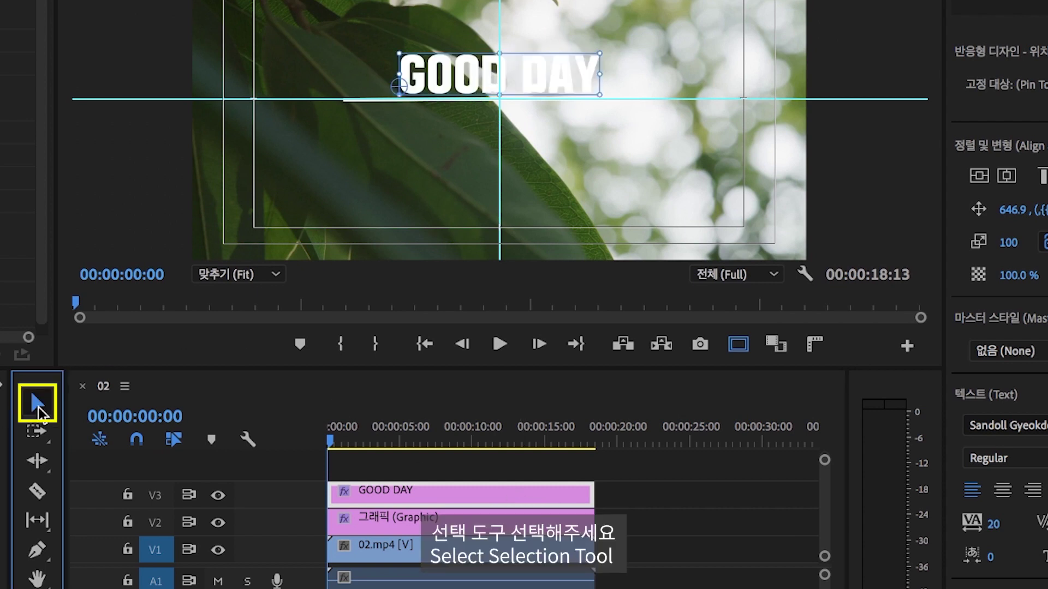
click(380, 494)
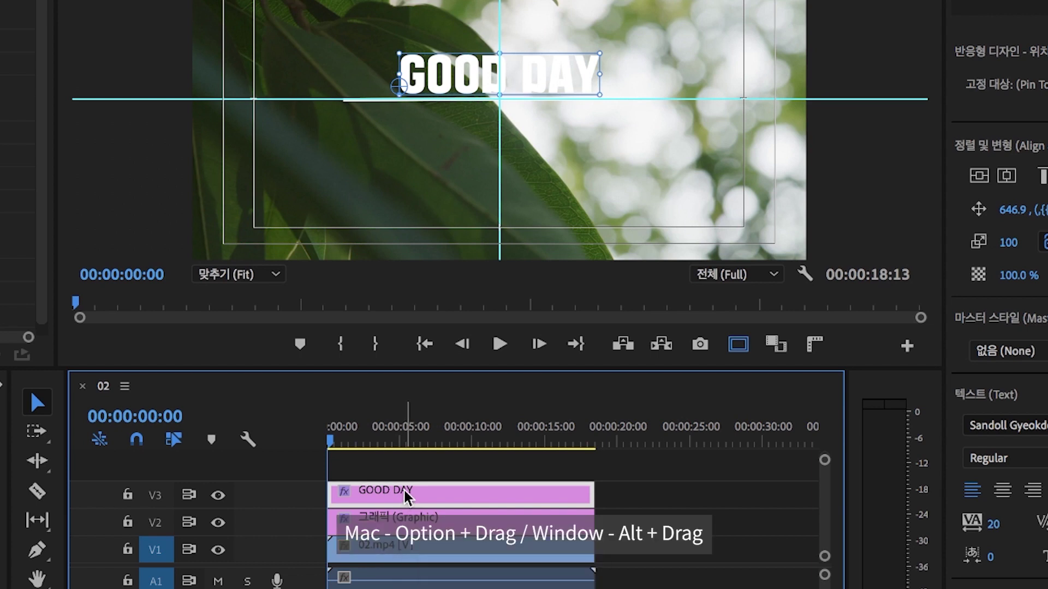
drag(404, 489, 413, 460)
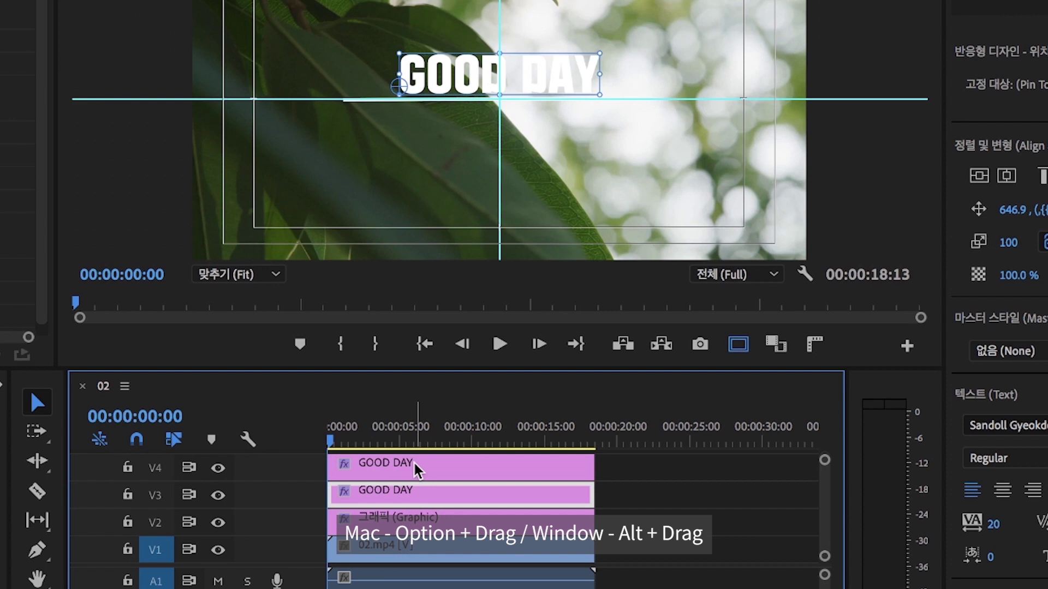
click(414, 461)
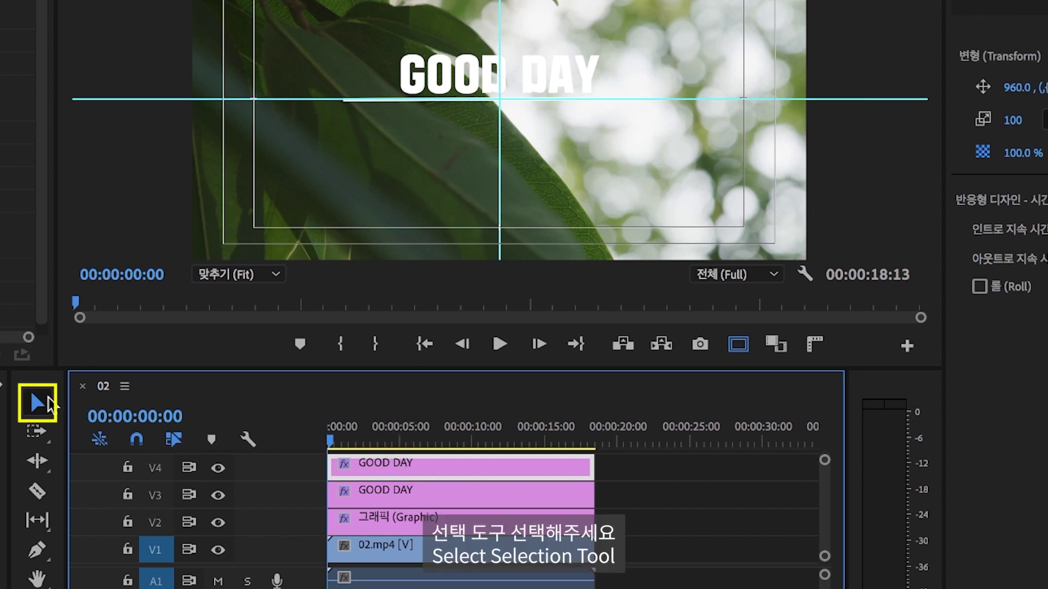
Move the V4 copy of GOOD DAY below the centre line and replace its text with DOBEMASTER
click(475, 87)
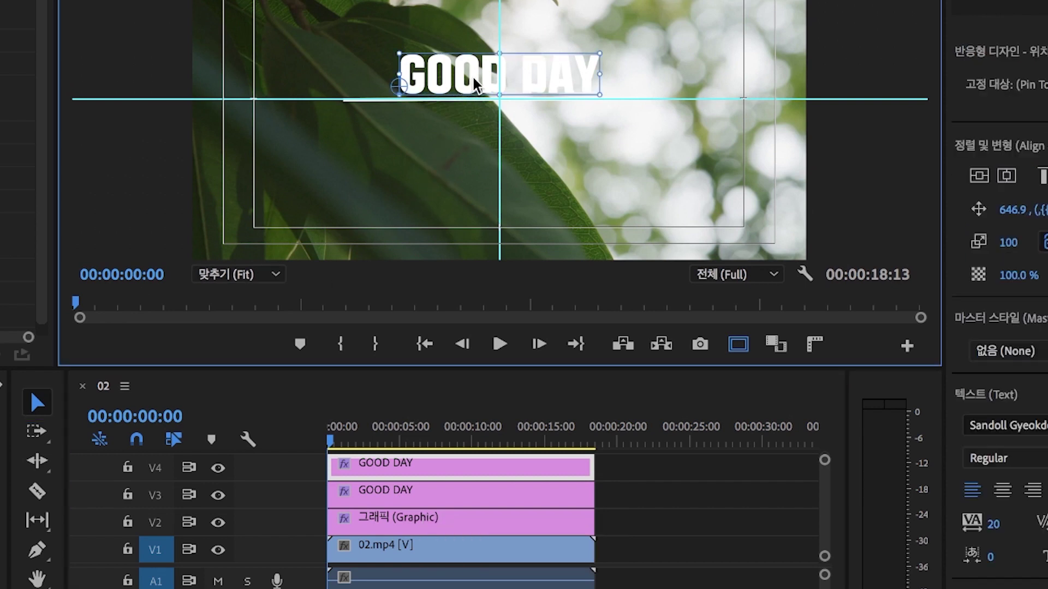
drag(474, 79, 471, 136)
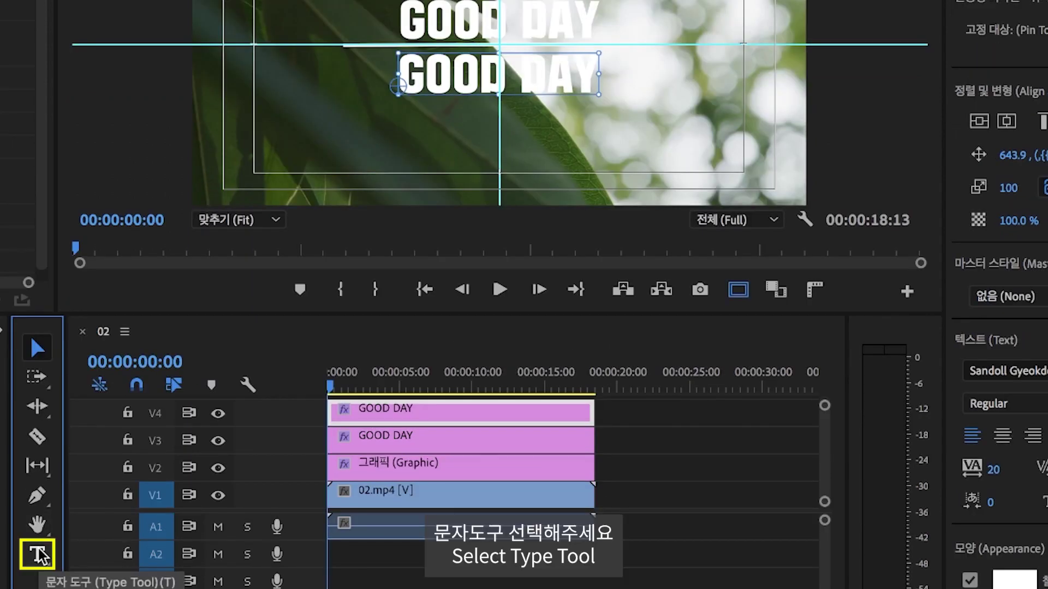
click(37, 554)
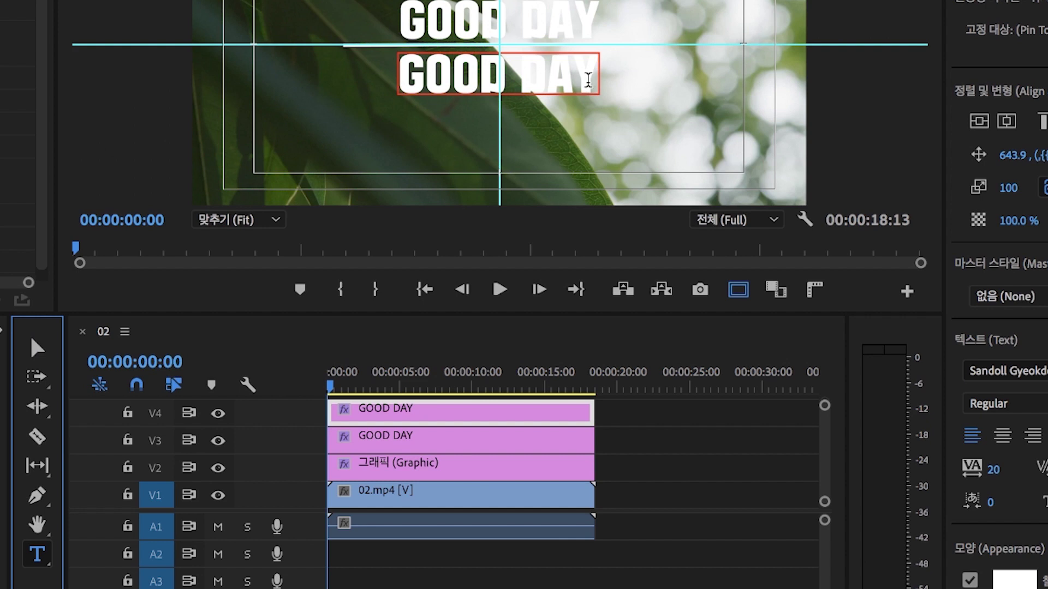
click(588, 80)
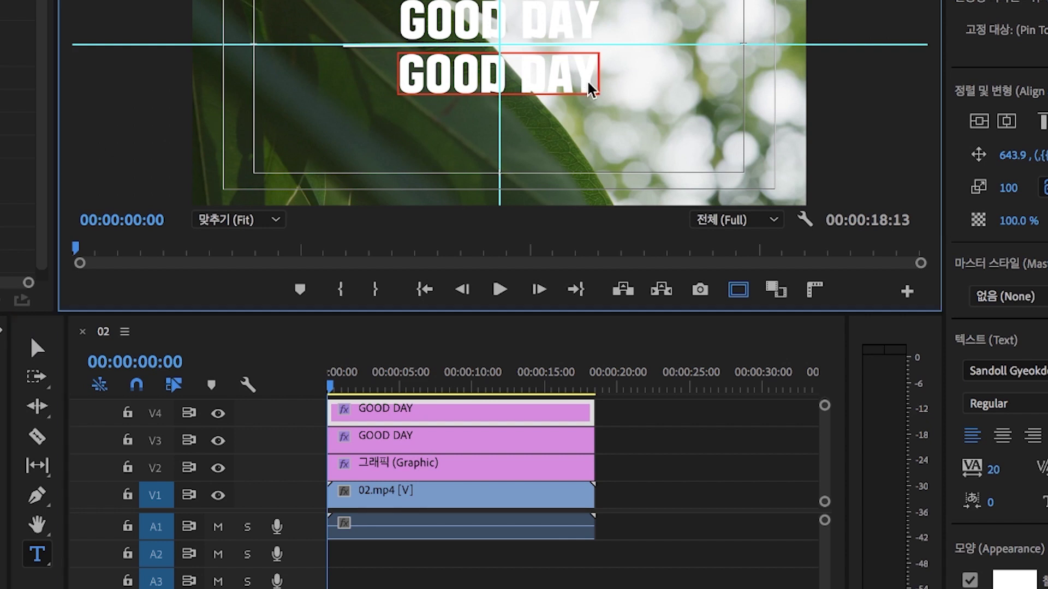
click(592, 80)
key(BackSpace)
key(BackSpace)
key(BackSpace)
key(BackSpace)
key(BackSpace)
key(BackSpace)
key(BackSpace)
key(BackSpace)
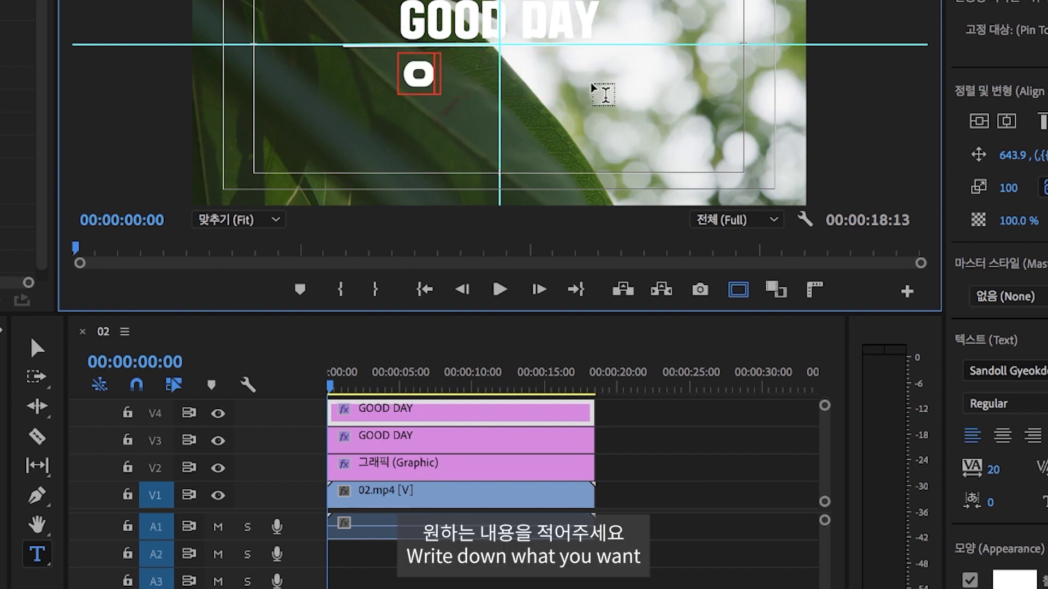
text(DOBEMASTER)
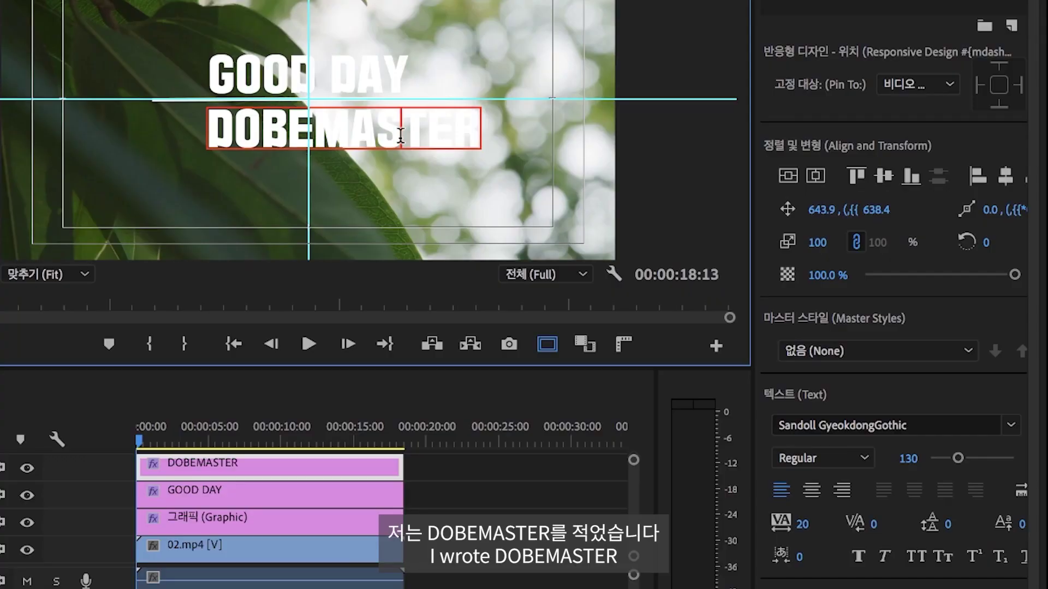
Select all of the DOBEMASTER text and change its font to Sandoll GothicNeo1 in the 01 Th style
key(ctrl+a)
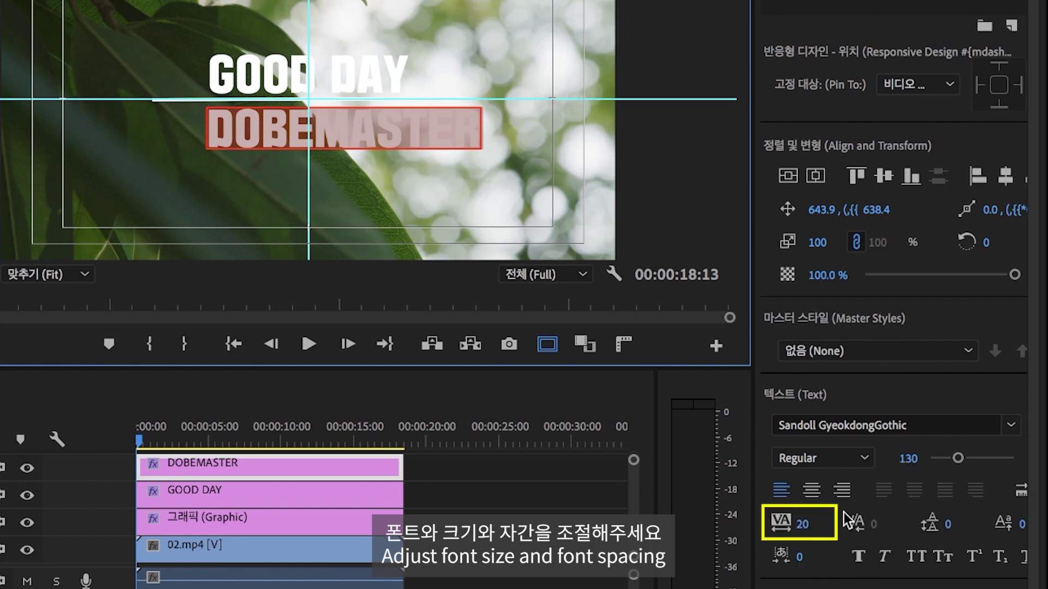
click(1012, 426)
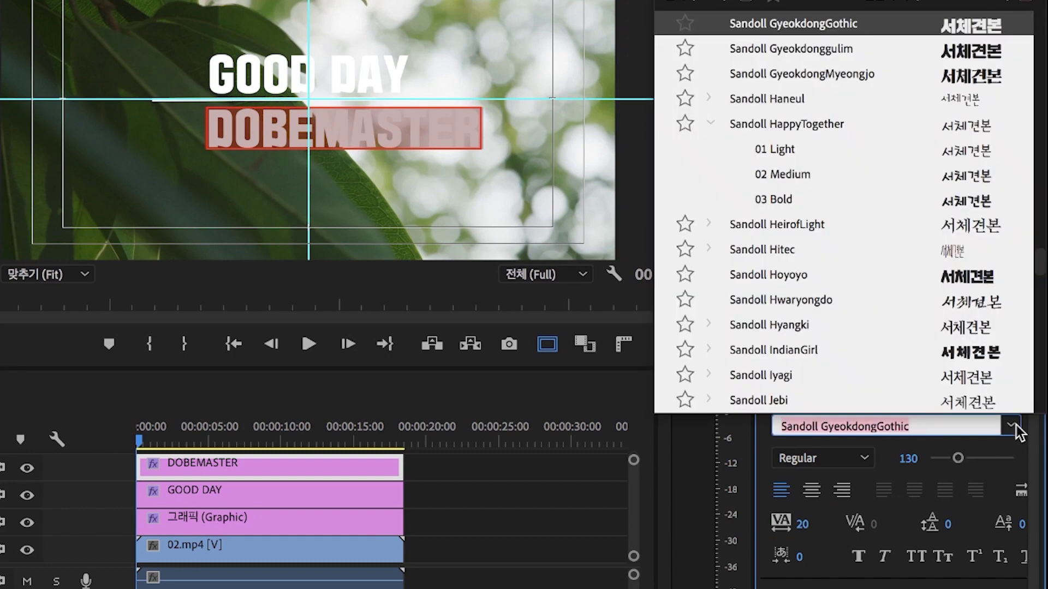
scroll(926, 248, up, 1)
scroll(926, 252, up, 2)
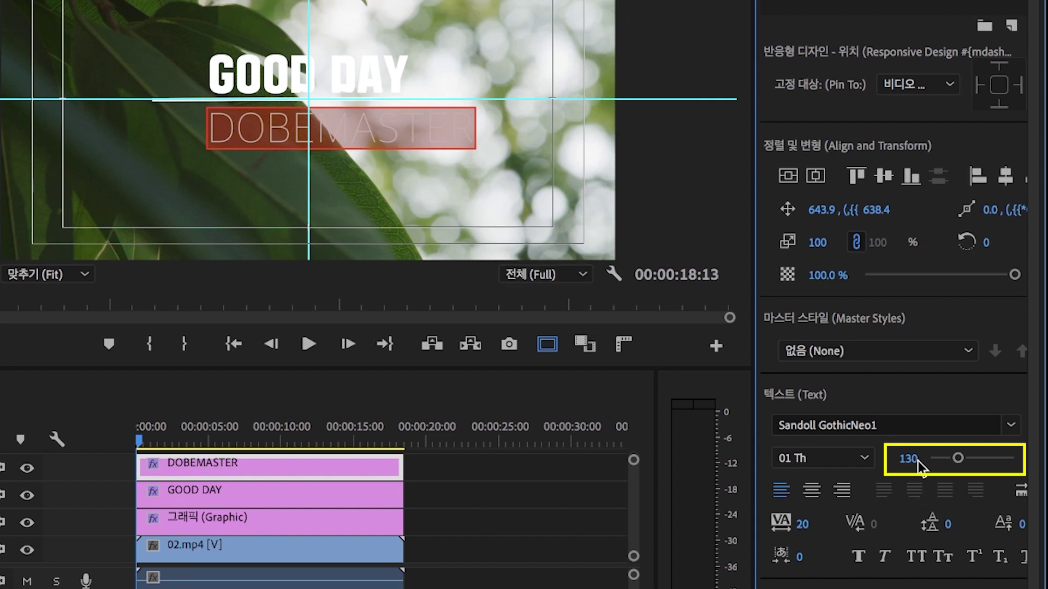
Try a font size of 60 and tracking of 300 on DOBEMASTER, centring it horizontally in the frame
click(900, 453)
text(60)
key(Return)
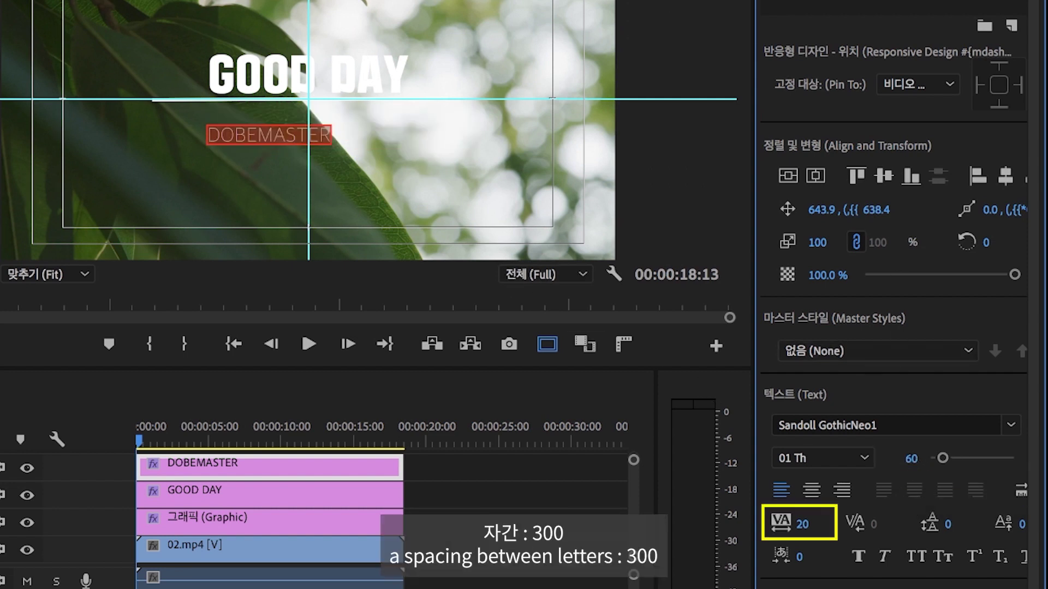
click(818, 521)
text(300)
key(Return)
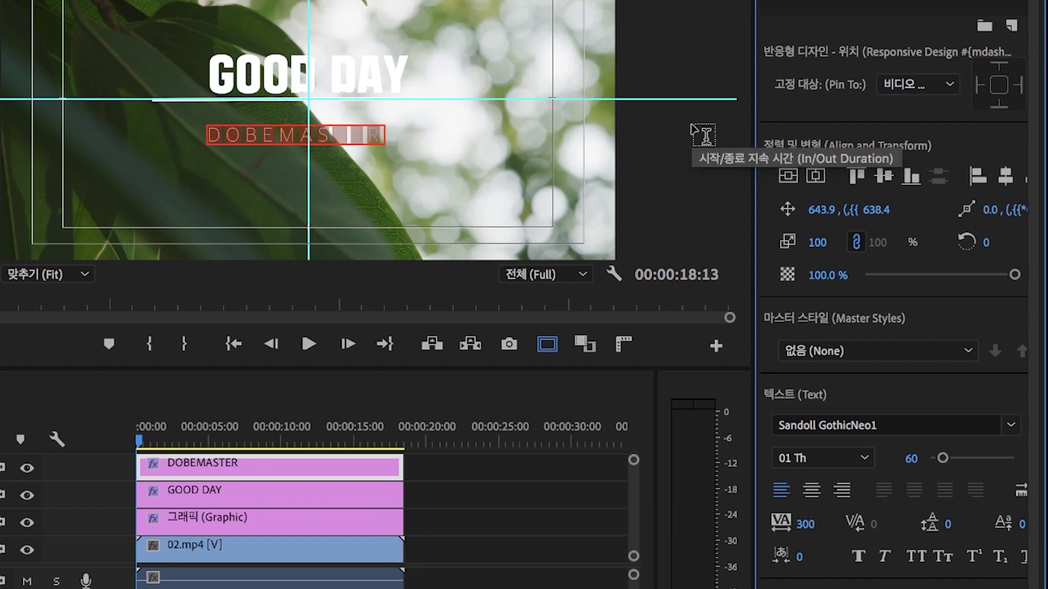
click(815, 177)
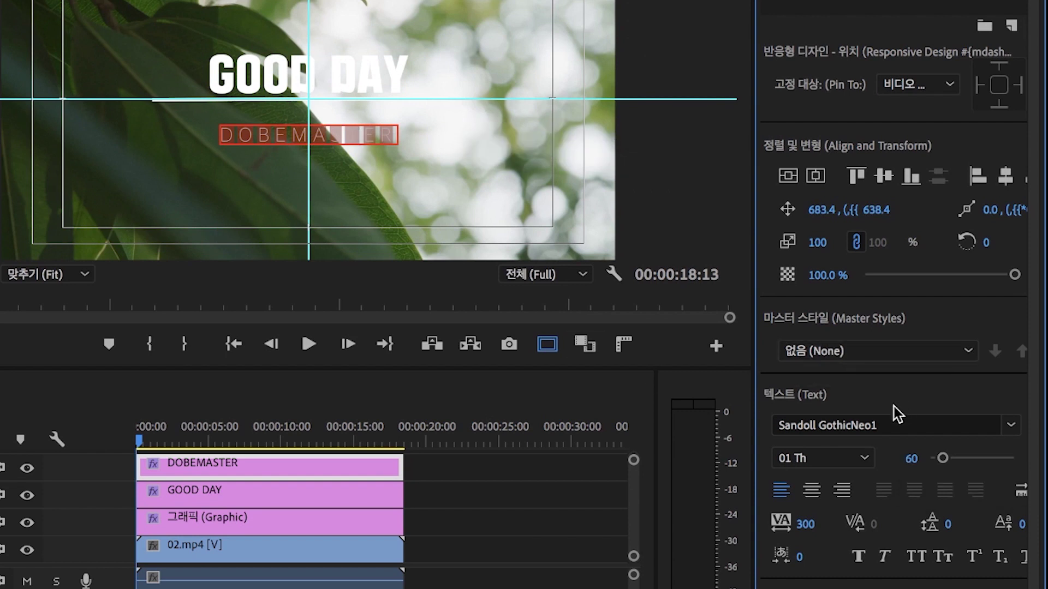
Set DOBEMASTER's font size to 40 and its tracking to 800, and centre the text horizontally in the frame
click(910, 459)
text(4)
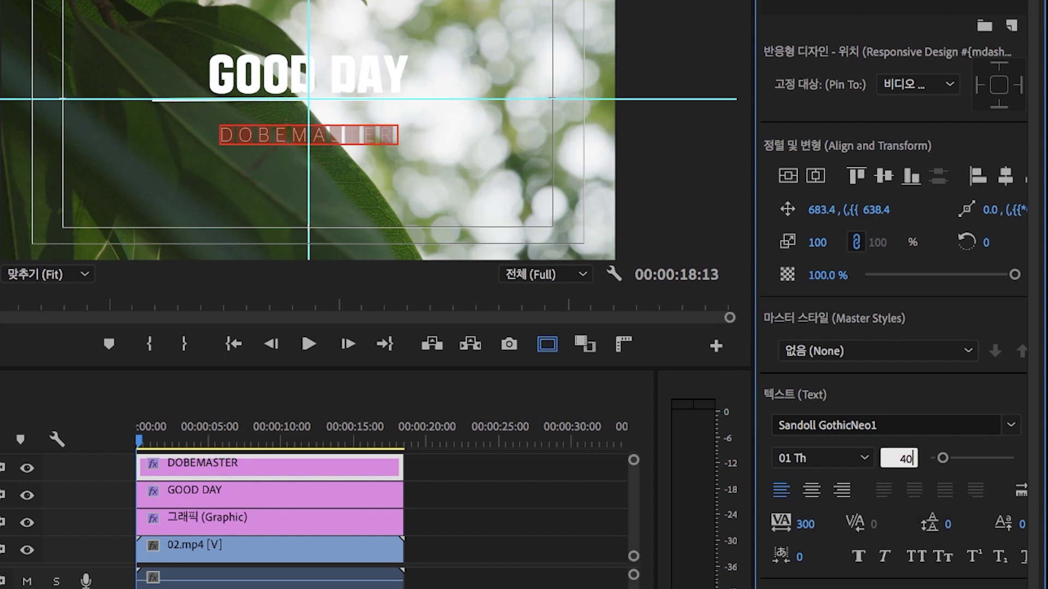
text(0)
key(Return)
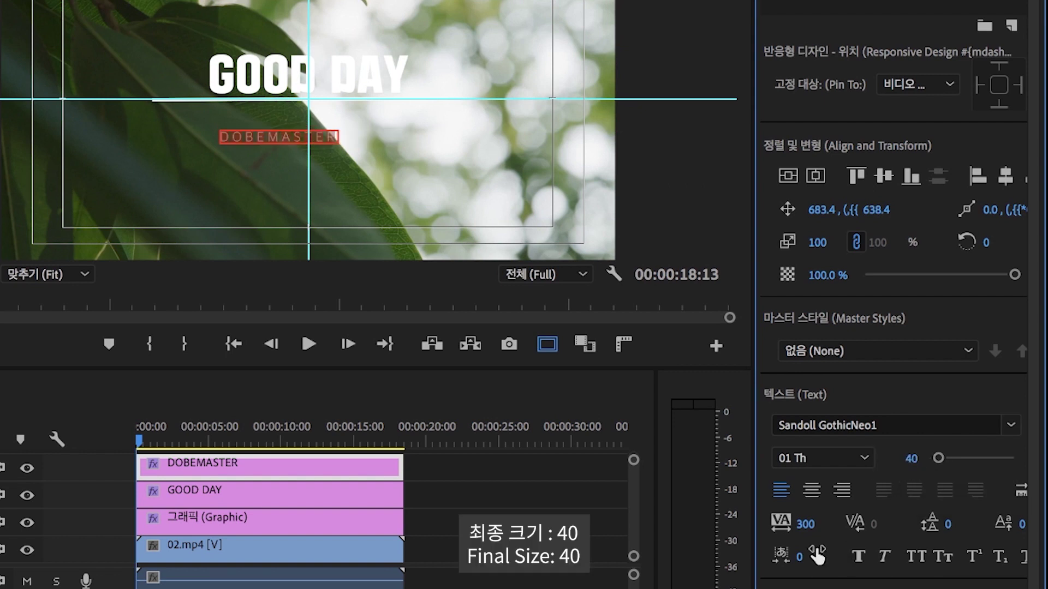
click(805, 524)
text(800)
key(Return)
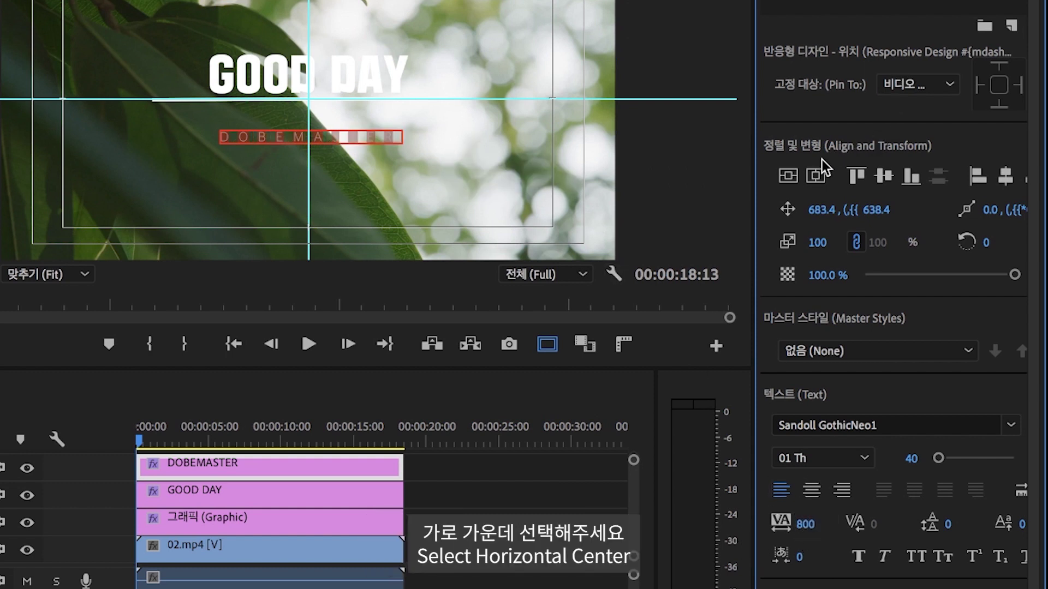
click(815, 175)
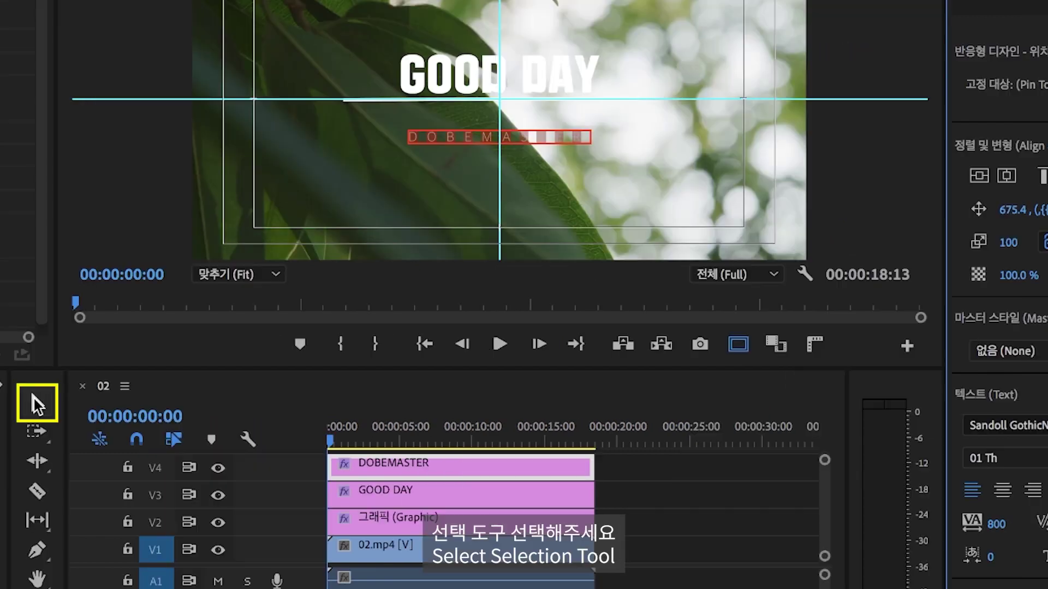
Move DOBEMASTER up to sit just beneath the centre line and hide the guides
click(33, 398)
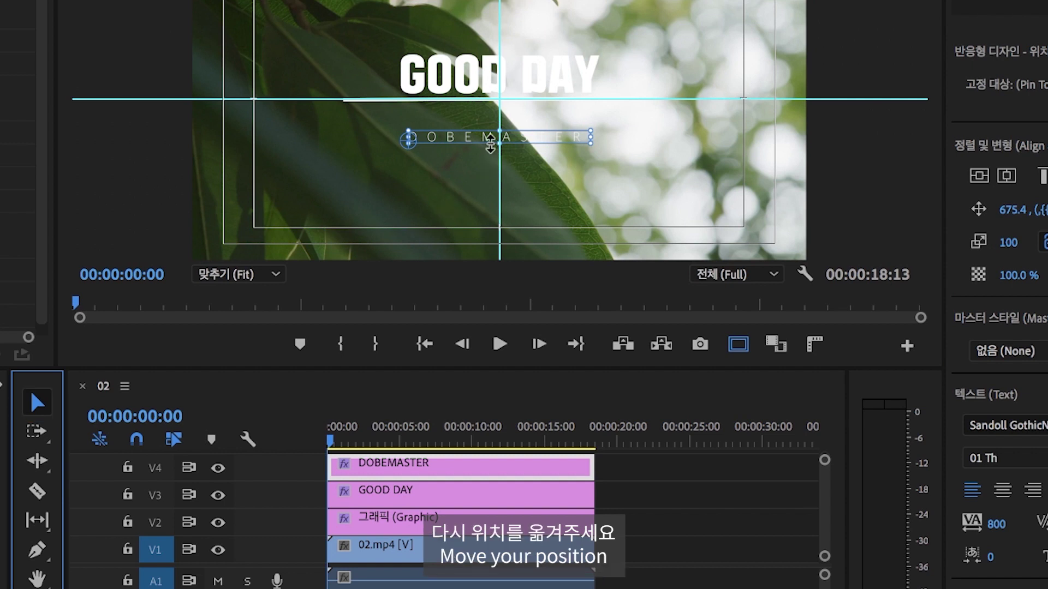
drag(481, 141, 483, 117)
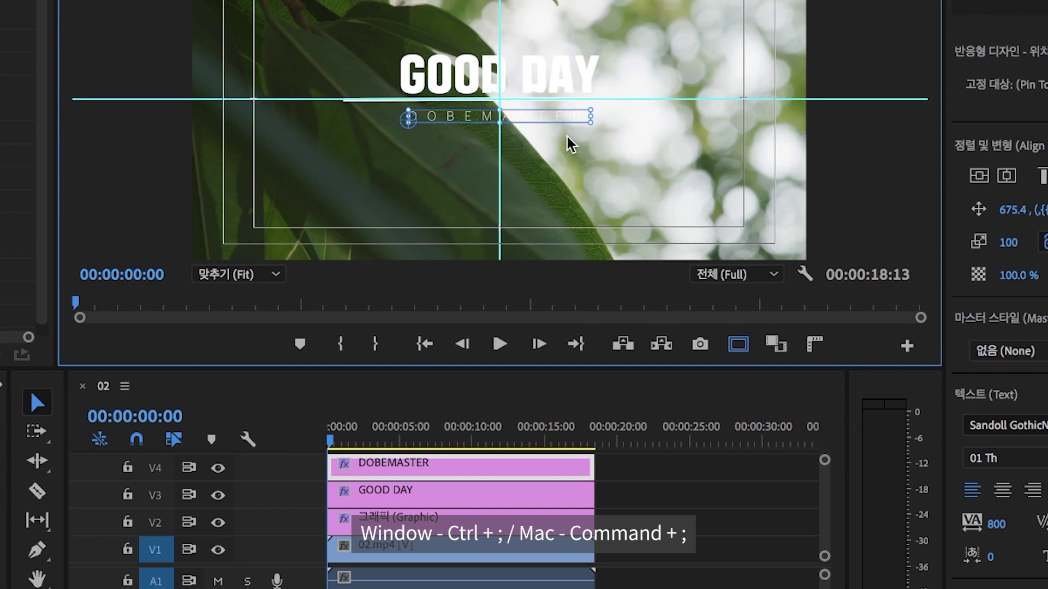
key(ctrl+semicolon)
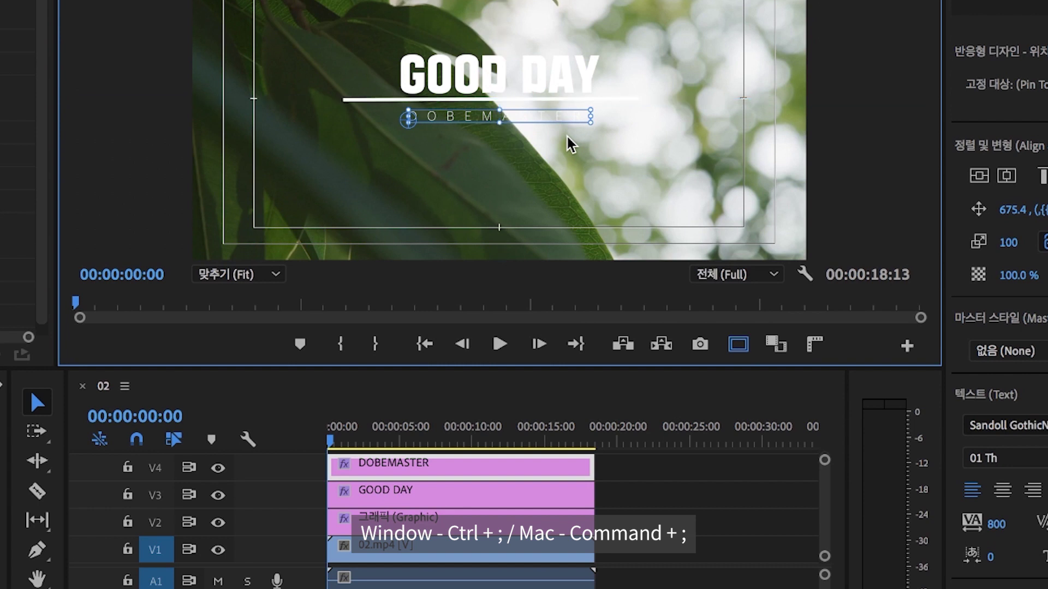
Set the V2 line graphic's shape Transform scale to 0 and start keyframing it at the beginning of the sequence
drag(444, 438, 324, 433)
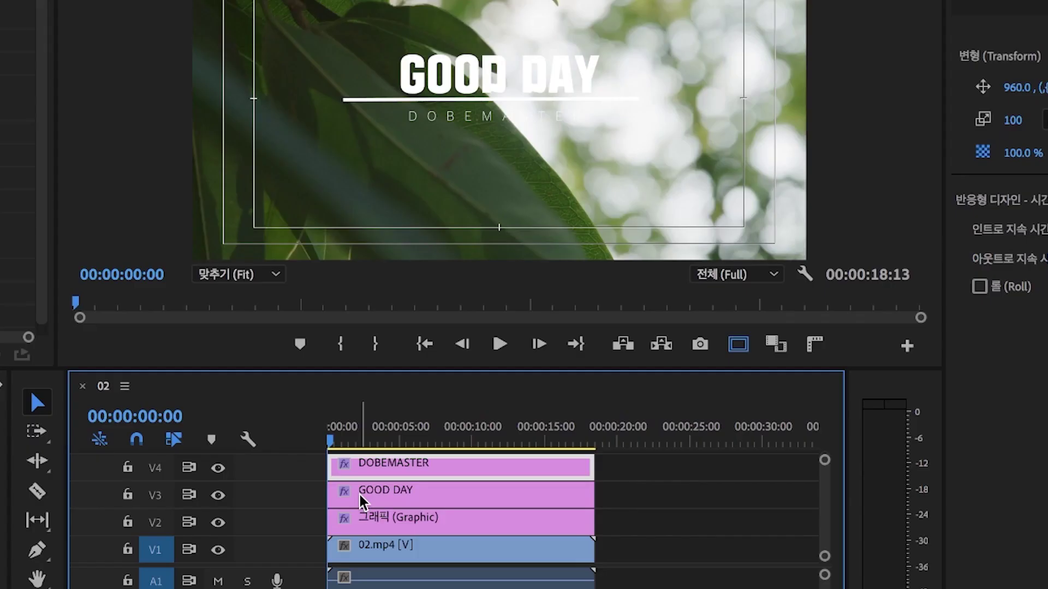
click(359, 510)
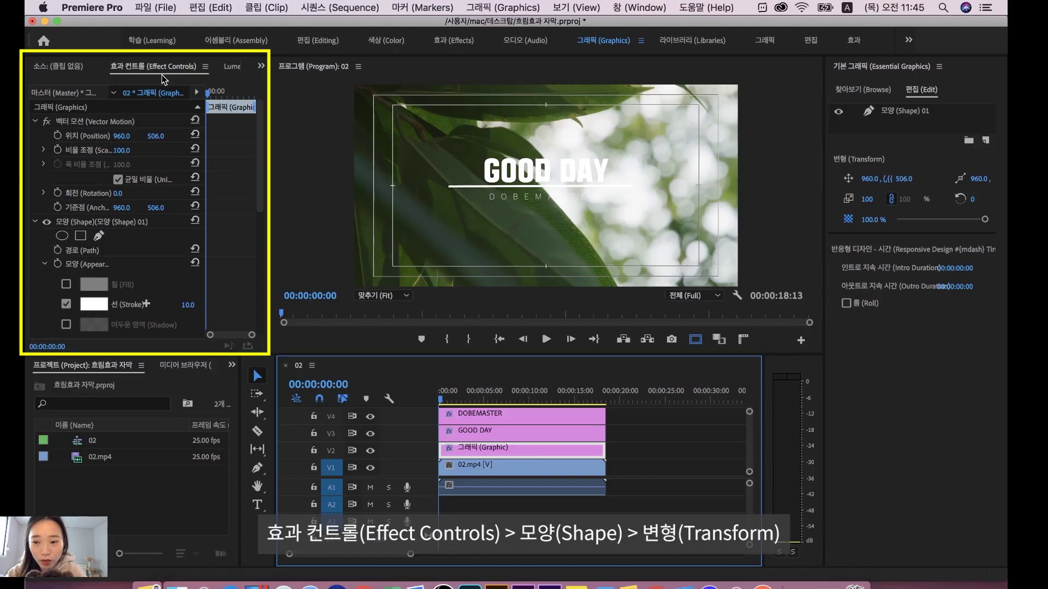
scroll(81, 114, down, 5)
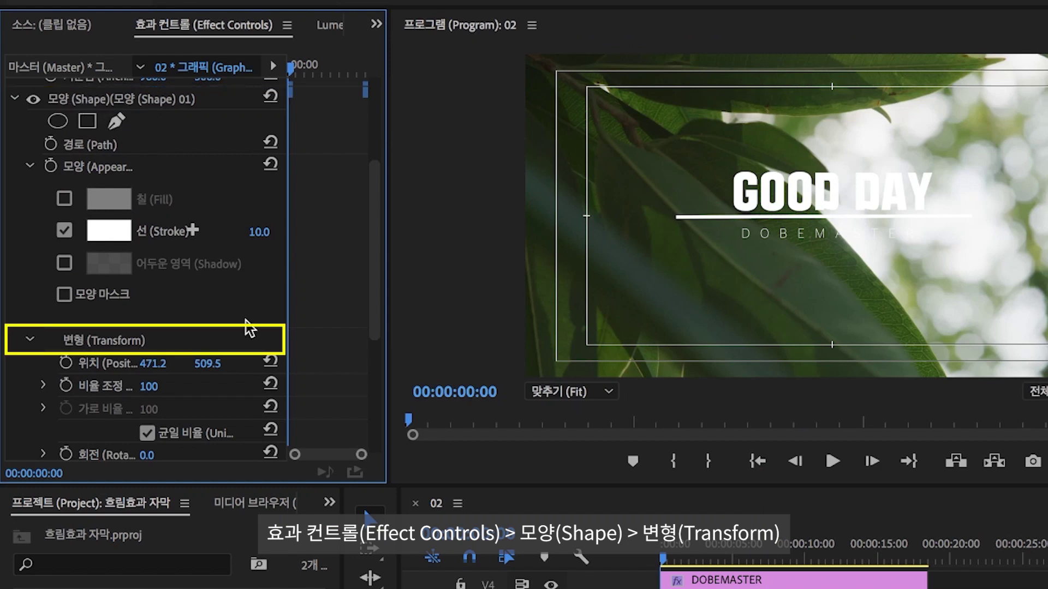
drag(375, 274, 375, 344)
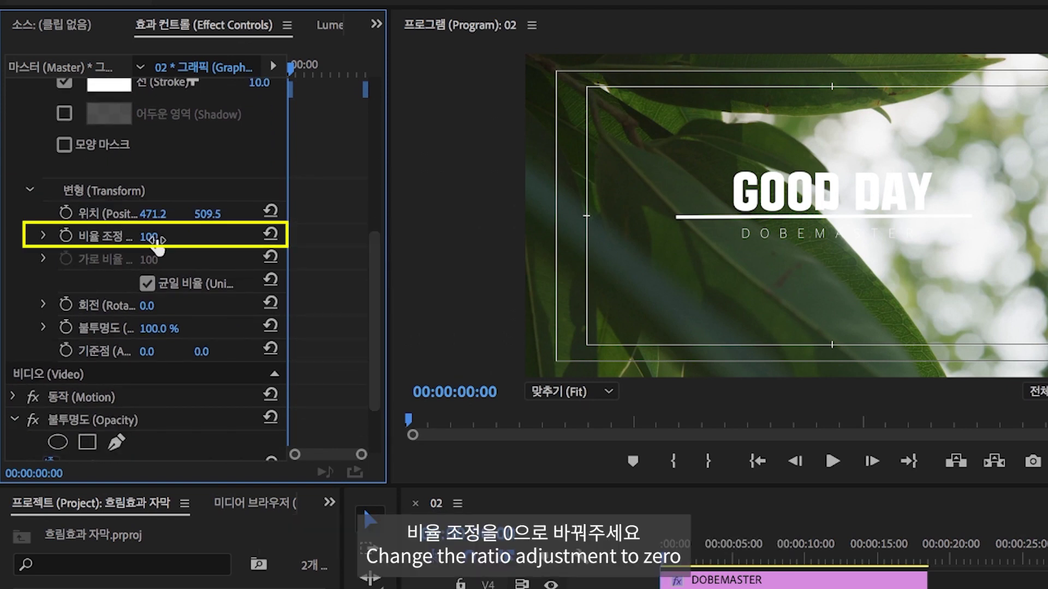
click(153, 239)
text(0)
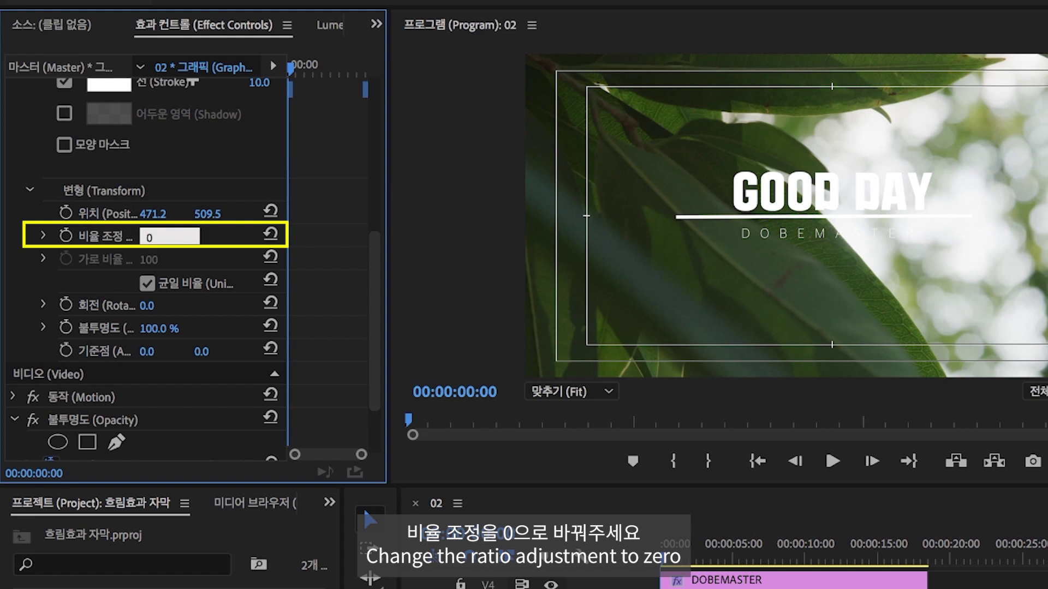
key(Return)
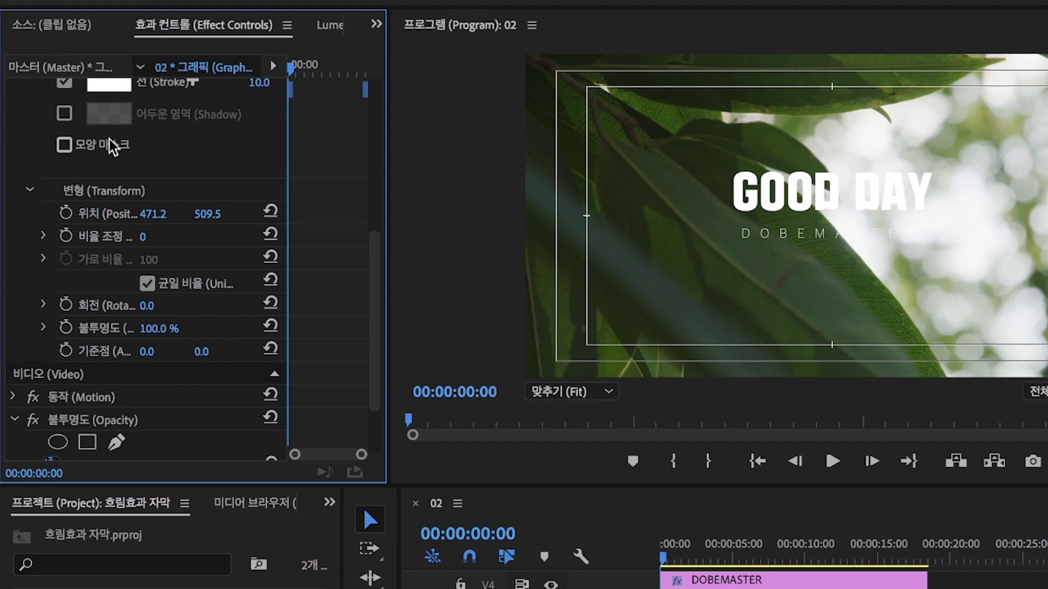
click(66, 236)
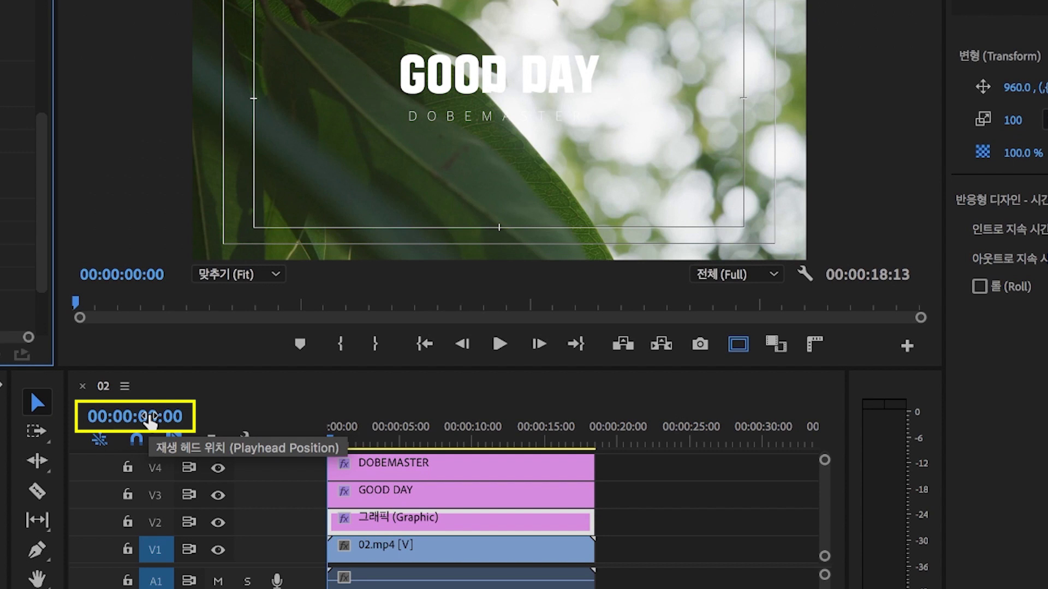
Add a scale keyframe of 100 to the line's shape Transform at 00:00:02:00
click(149, 416)
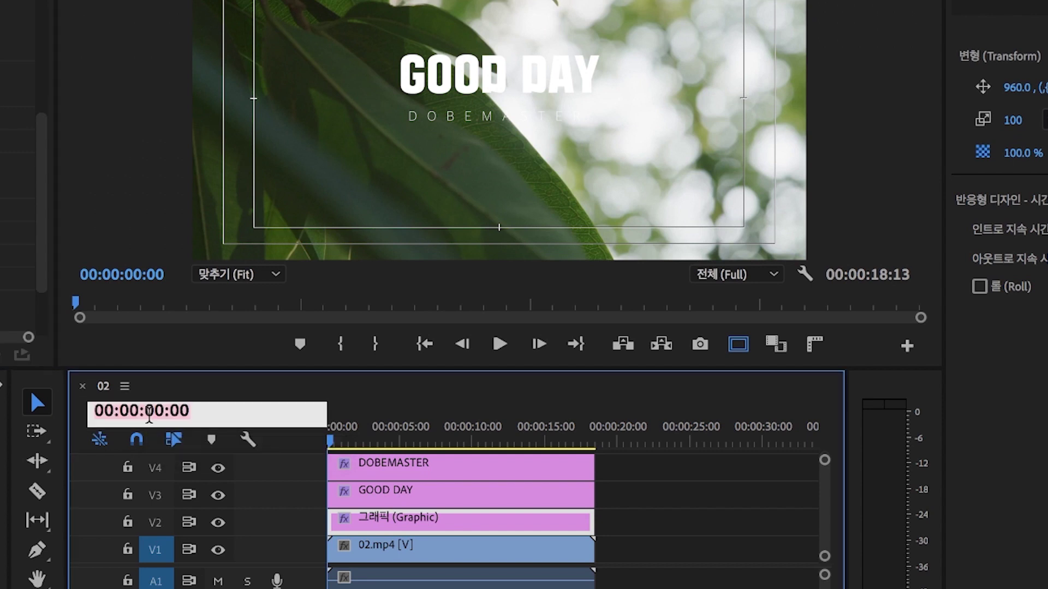
text(2)
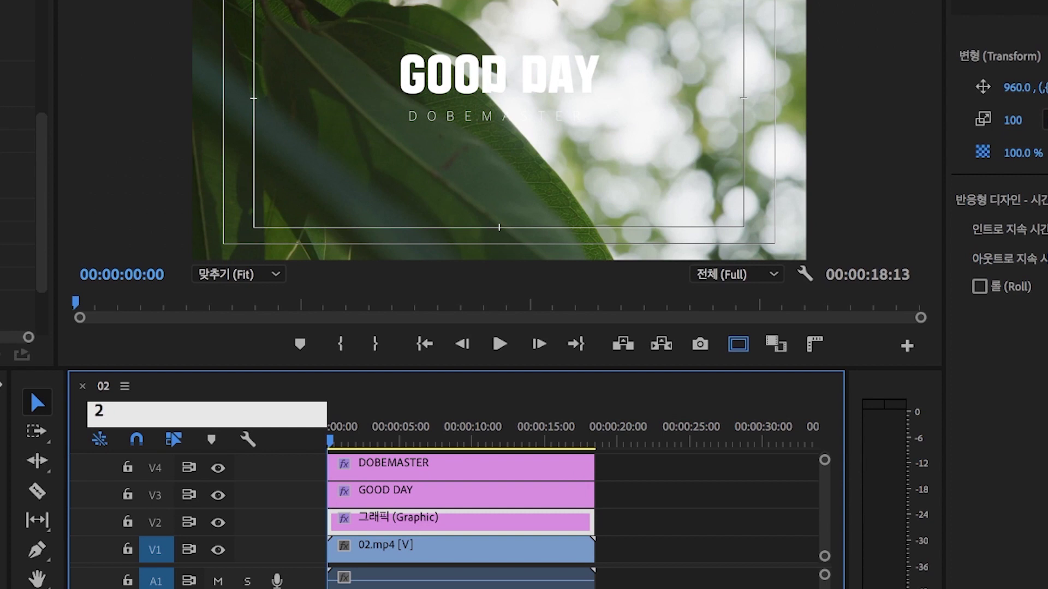
text(.)
key(Return)
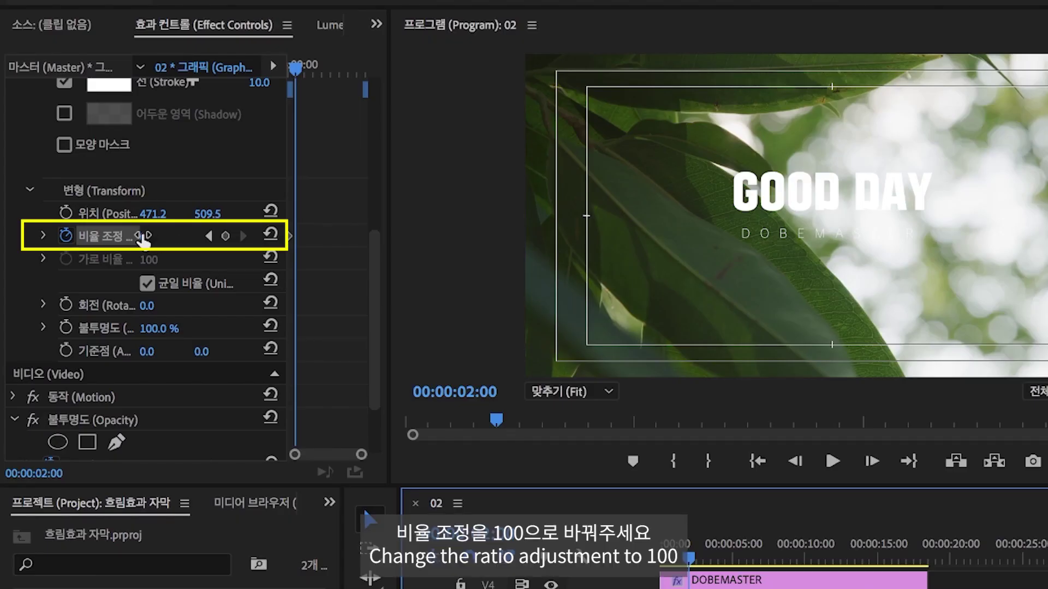
click(143, 236)
text(10)
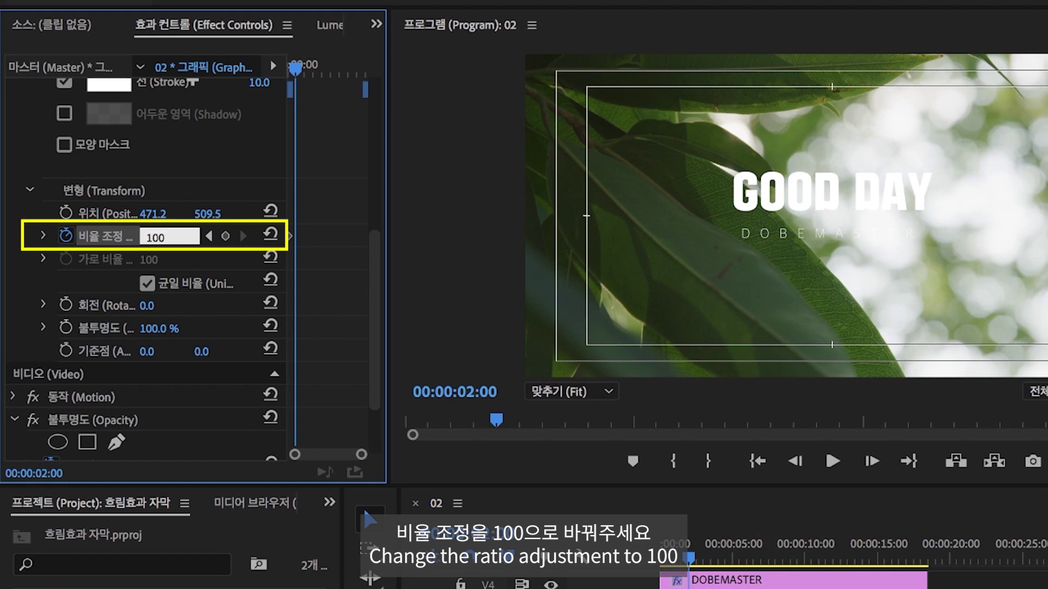
text(0)
key(Return)
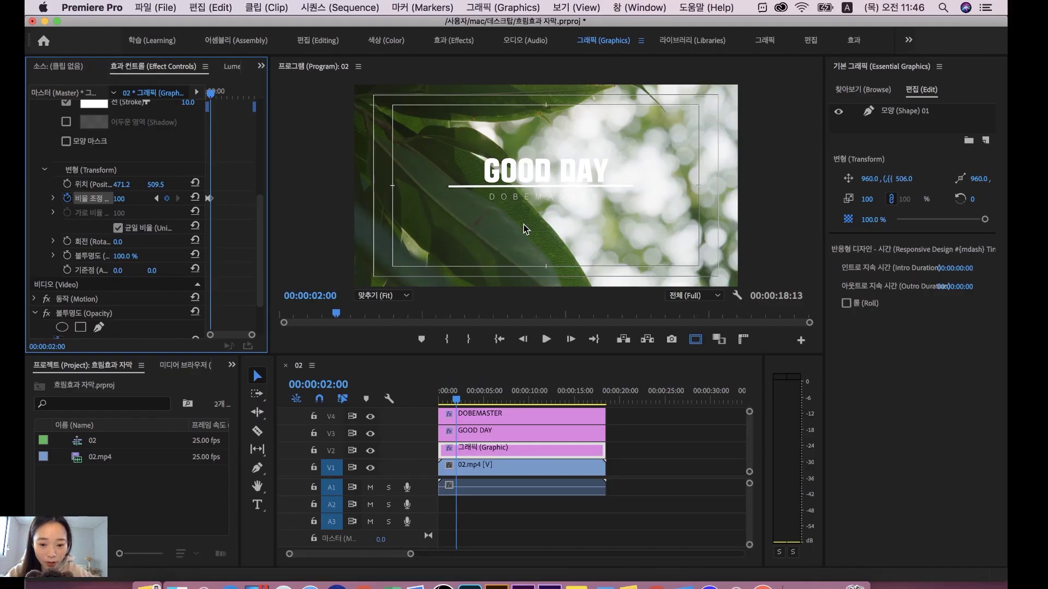
Play back the line's scale animation and return the playhead to the start of the sequence
key(space)
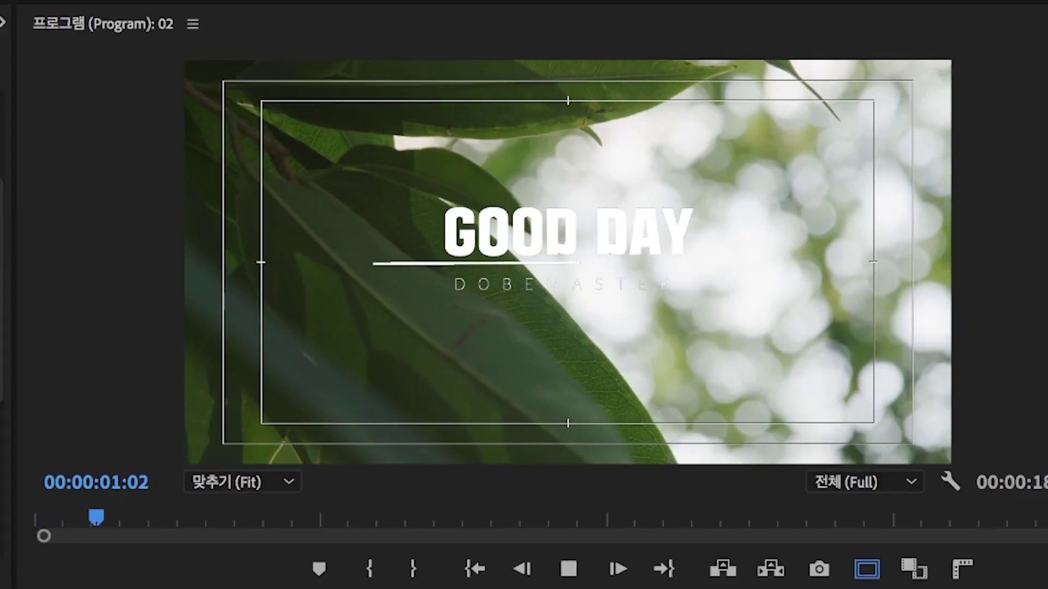
key(space)
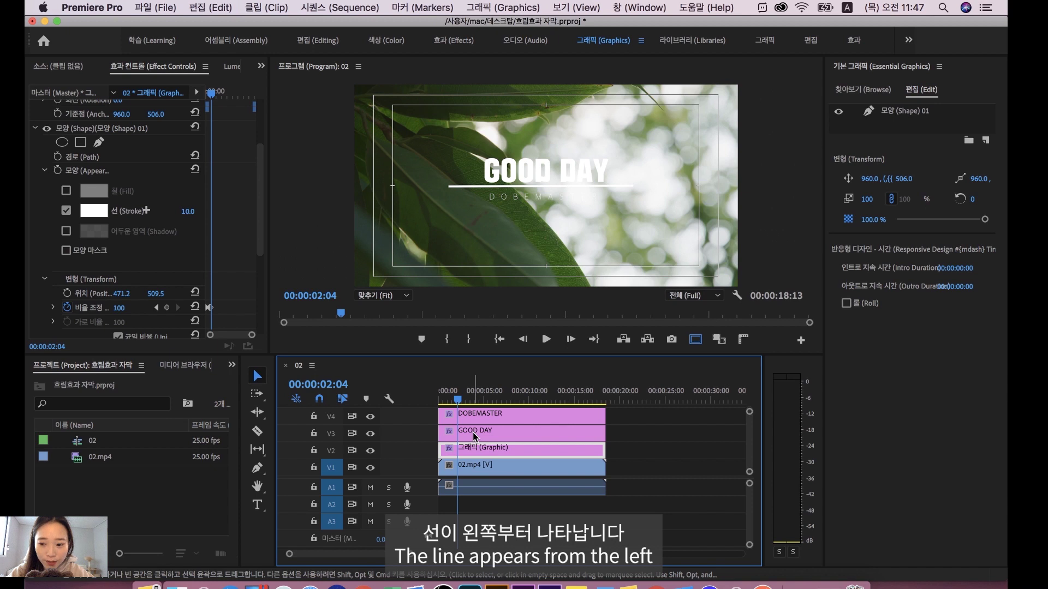
click(455, 395)
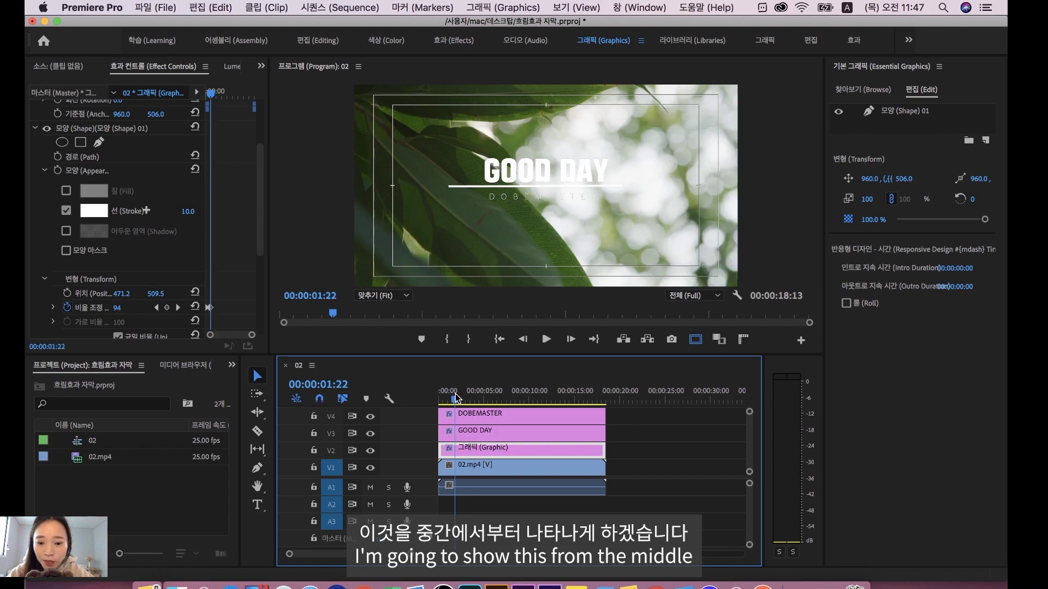
drag(455, 395, 440, 395)
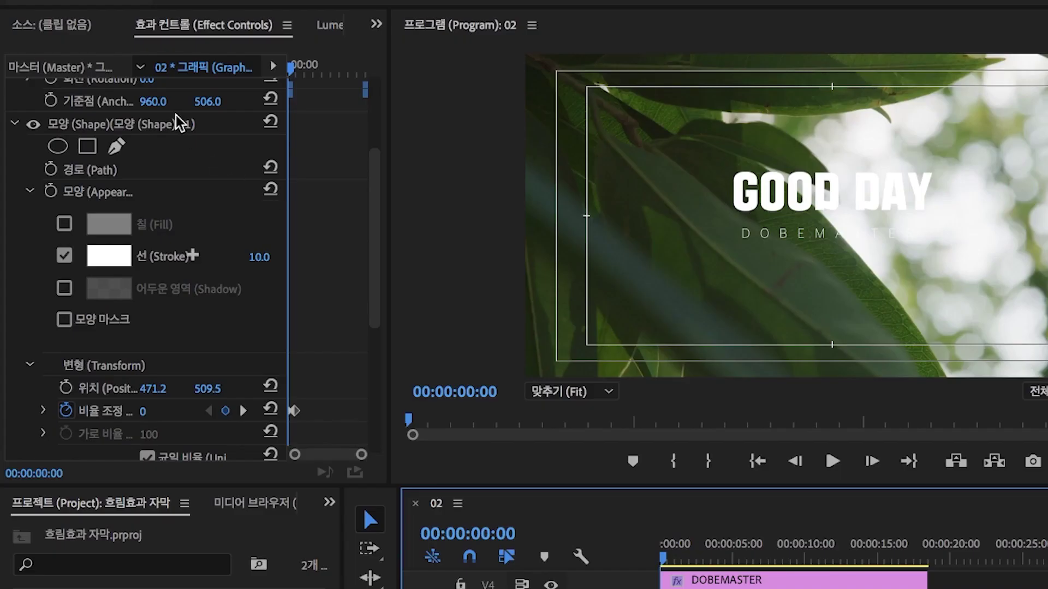
Move the line shape's anchor point from its end to the middle of the line, with the line displayed at full length
click(175, 127)
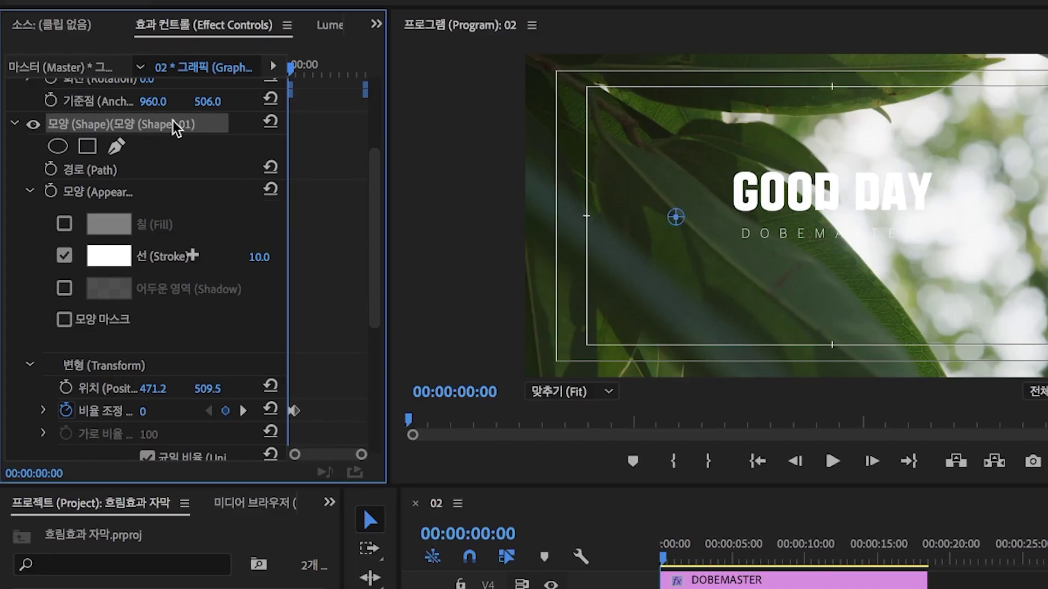
click(730, 556)
key(Left)
key(Left)
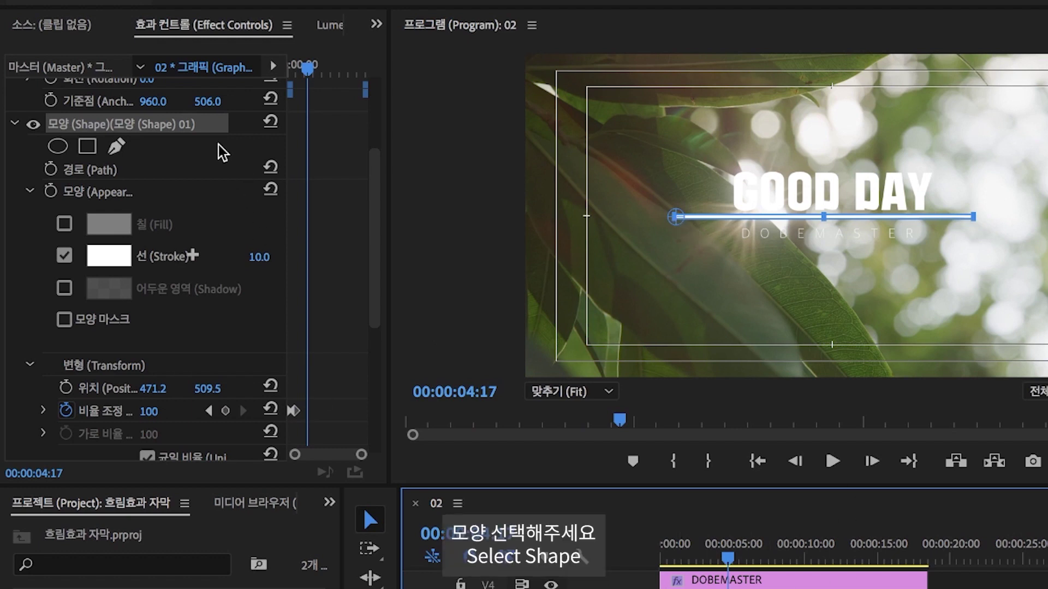
click(677, 219)
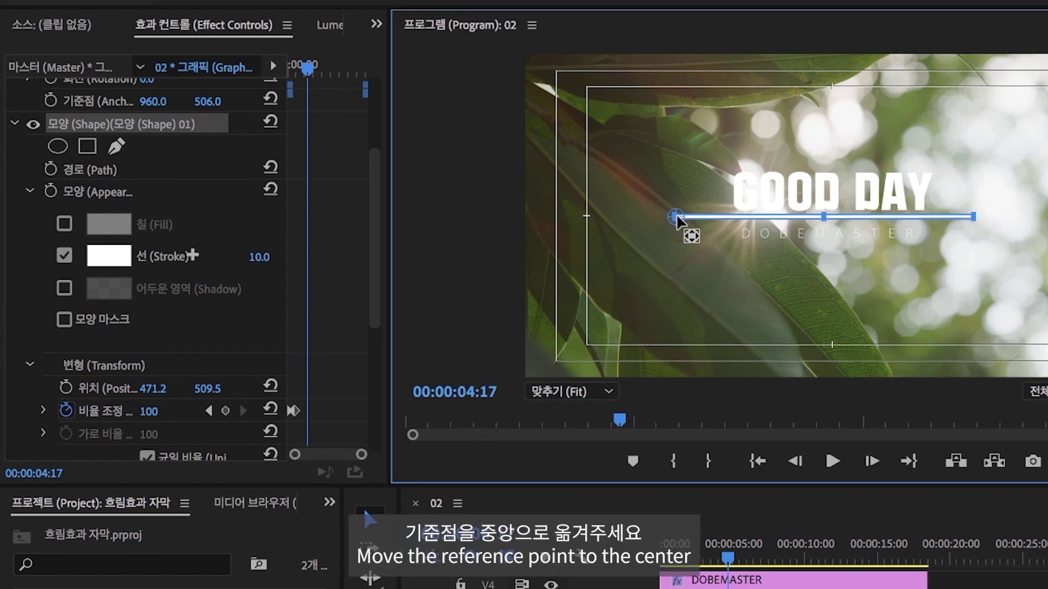
drag(678, 219, 823, 220)
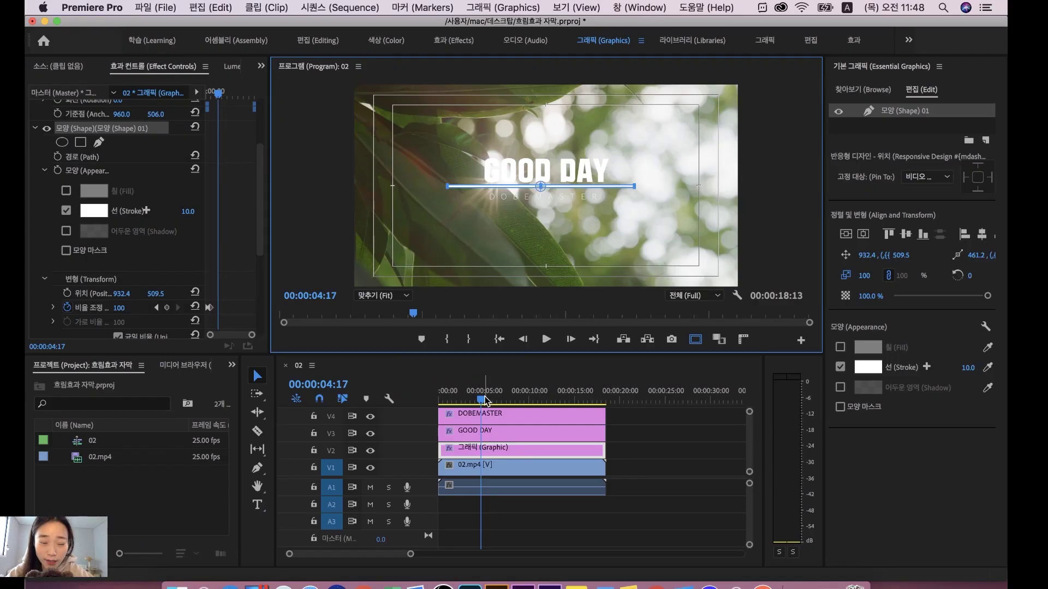
Play back the line growing from its centre twice from the start of the sequence
drag(484, 401, 388, 402)
key(space)
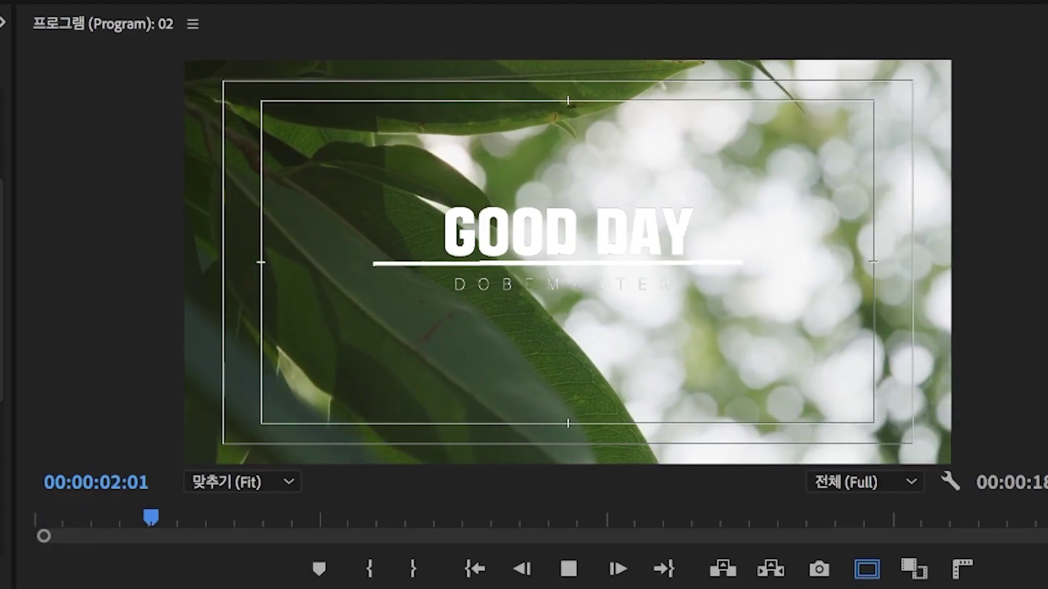
key(space)
drag(170, 517, 36, 518)
key(space)
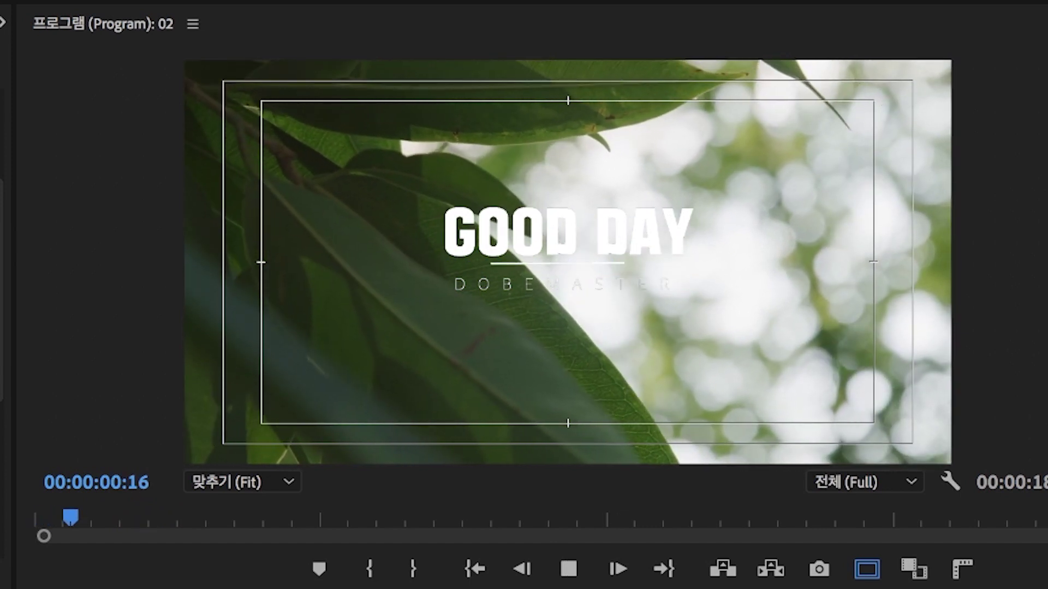
key(space)
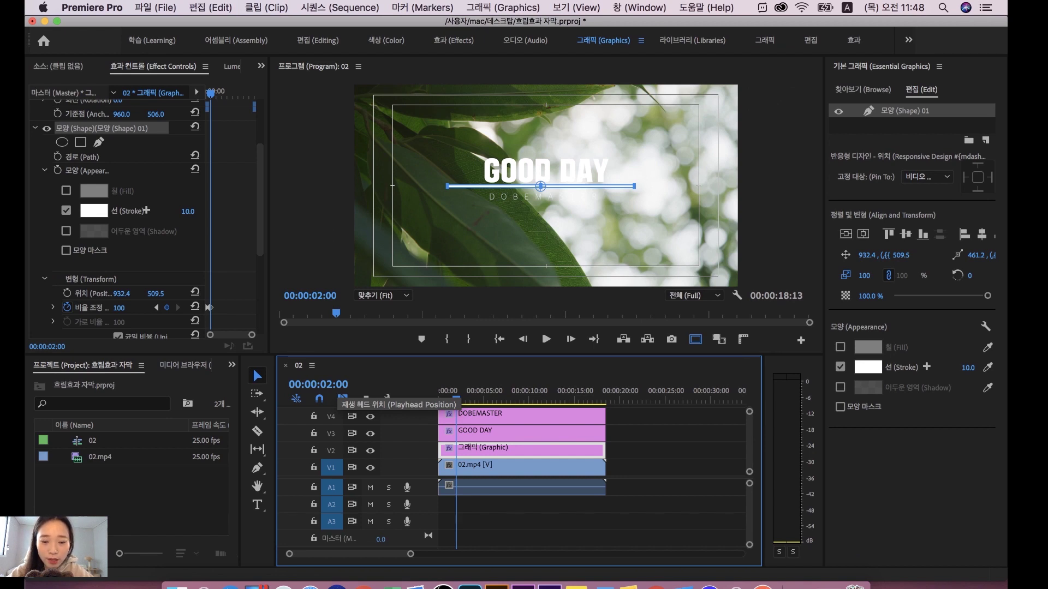
Add a keyframe at 00:00:06:00 to the line's shape Transform scale, keeping it at 100
click(337, 384)
text(600)
key(Return)
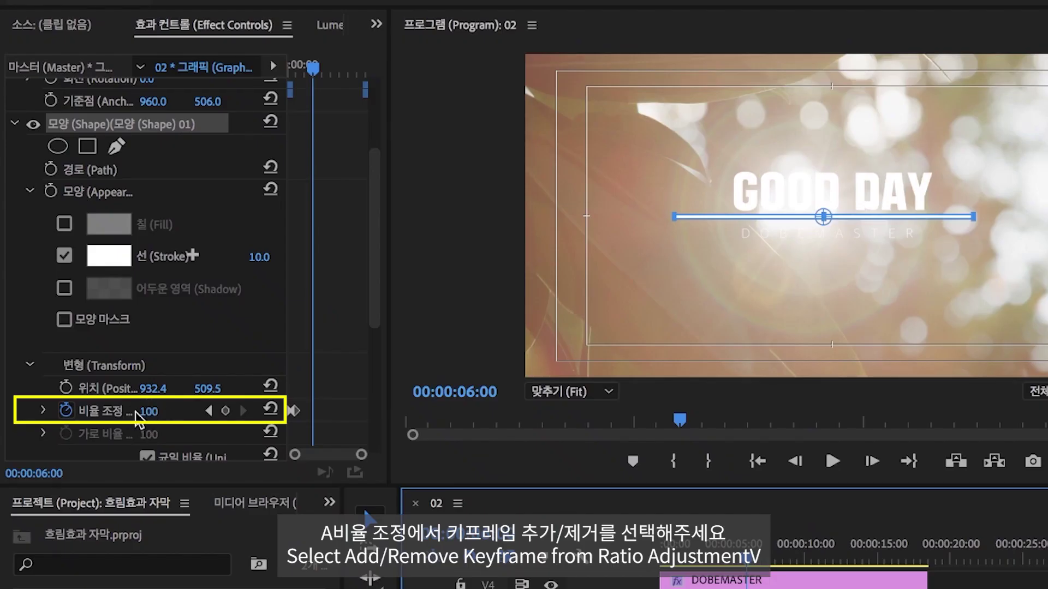
click(225, 412)
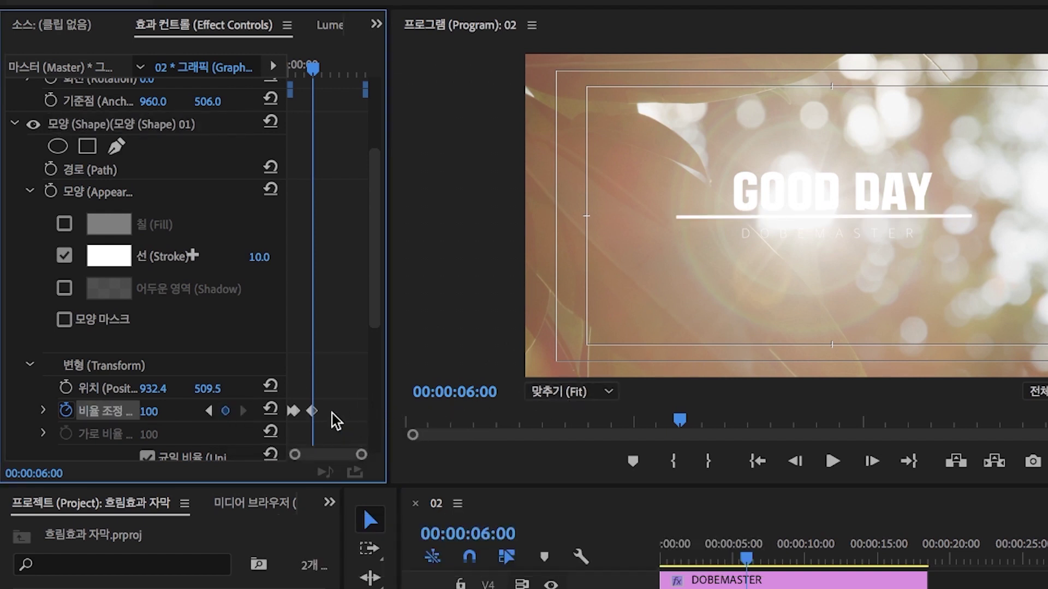
Add a scale keyframe of 0 to the line's shape Transform at 00:00:08:00
click(495, 530)
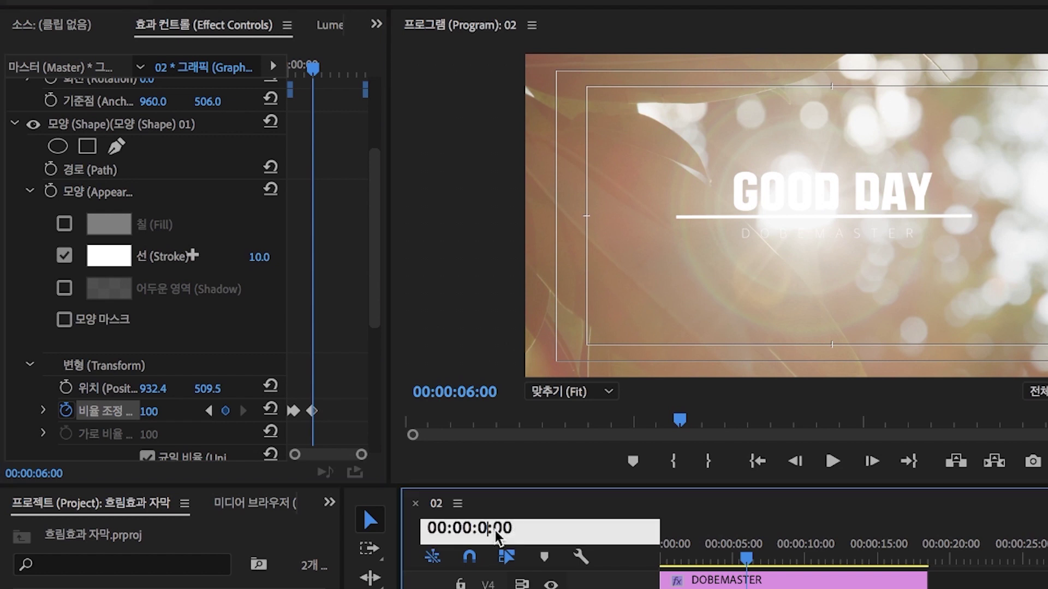
text(8)
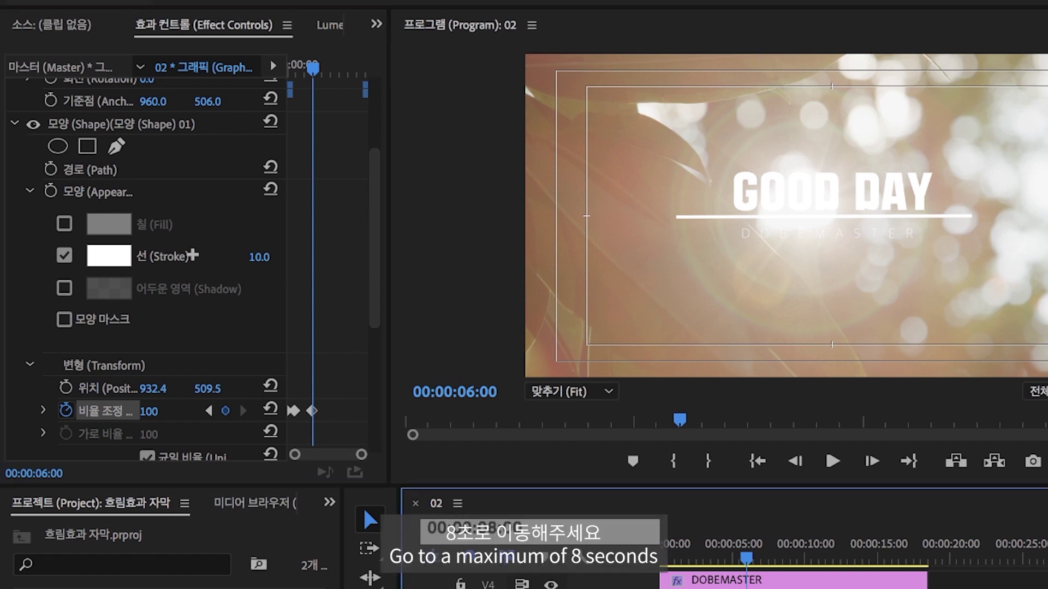
key(Return)
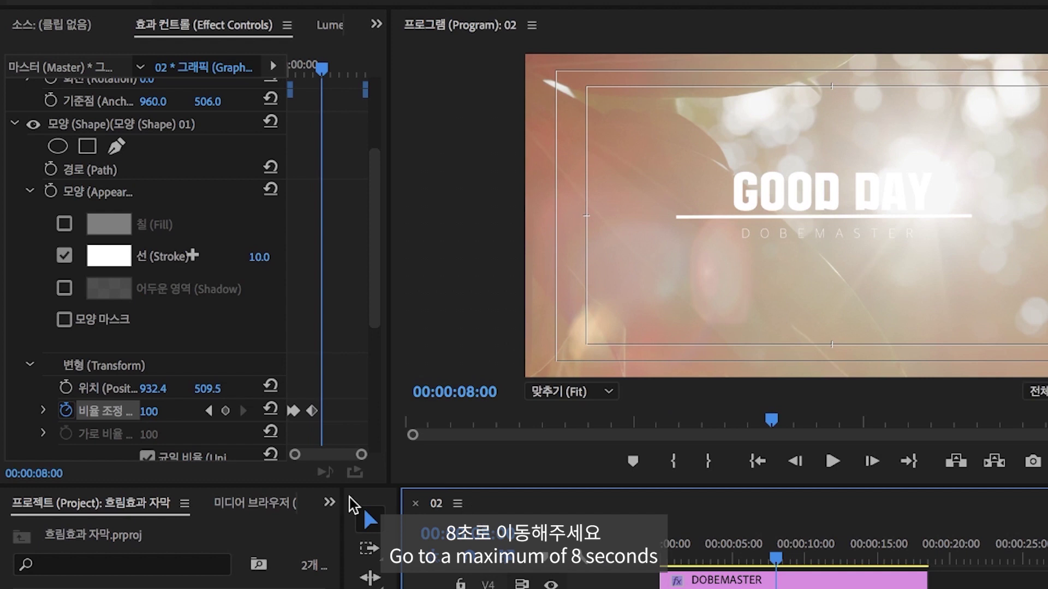
click(151, 412)
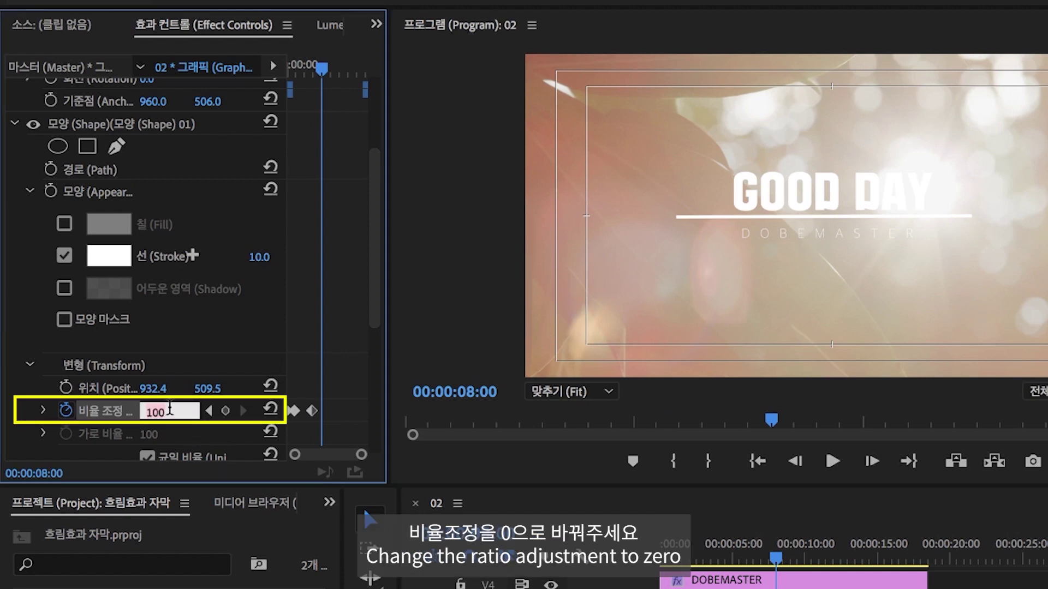
text(0)
key(Return)
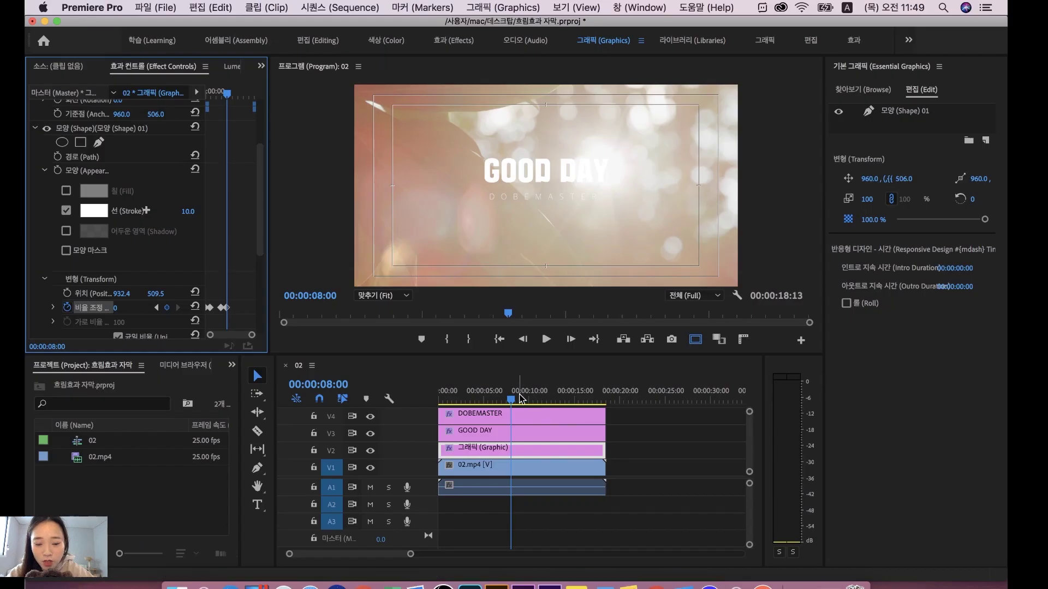
Play the sequence from the start to review the line growing and shrinking
key(Home)
key(space)
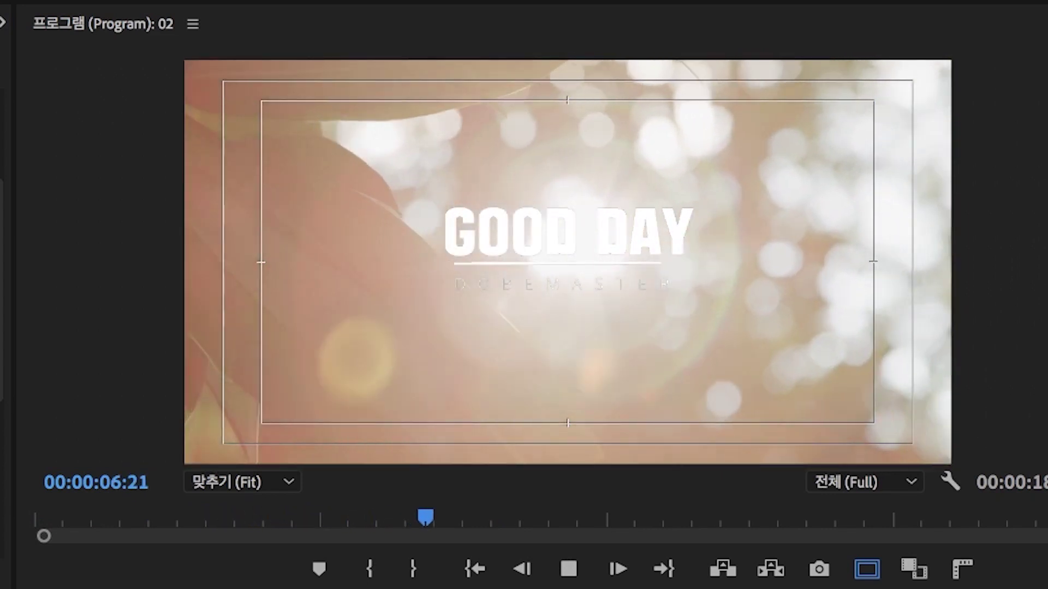
key(space)
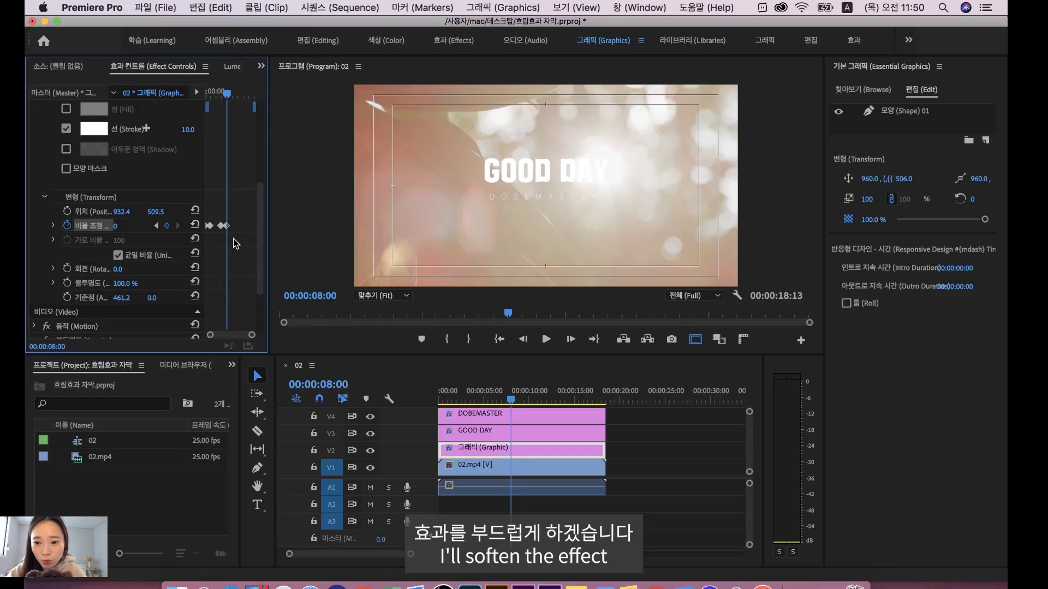
Apply Ease In to all the scale keyframes of the line's shape Transform
drag(261, 229, 271, 191)
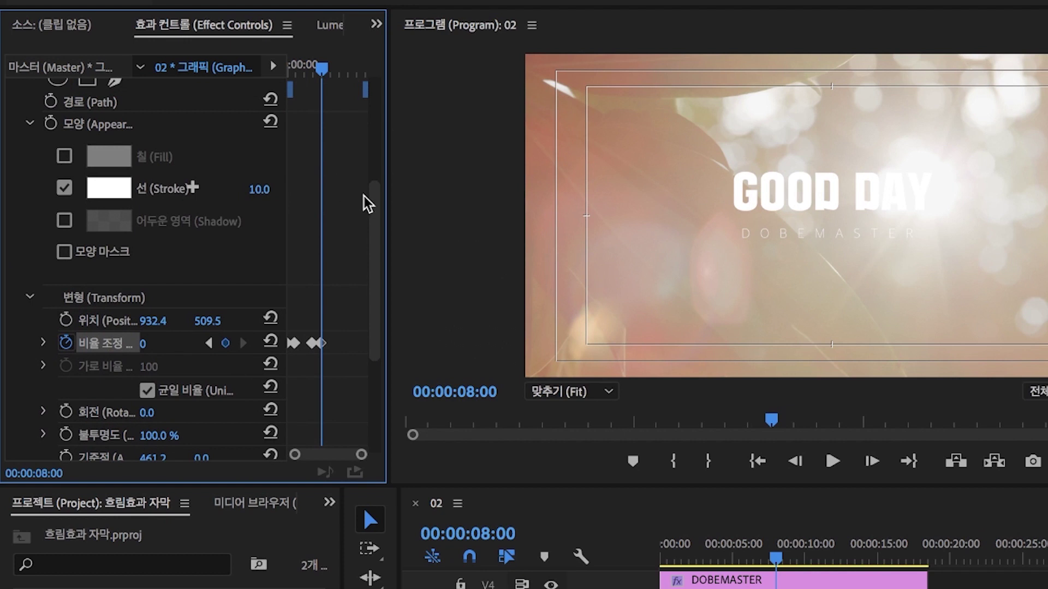
drag(375, 195, 362, 238)
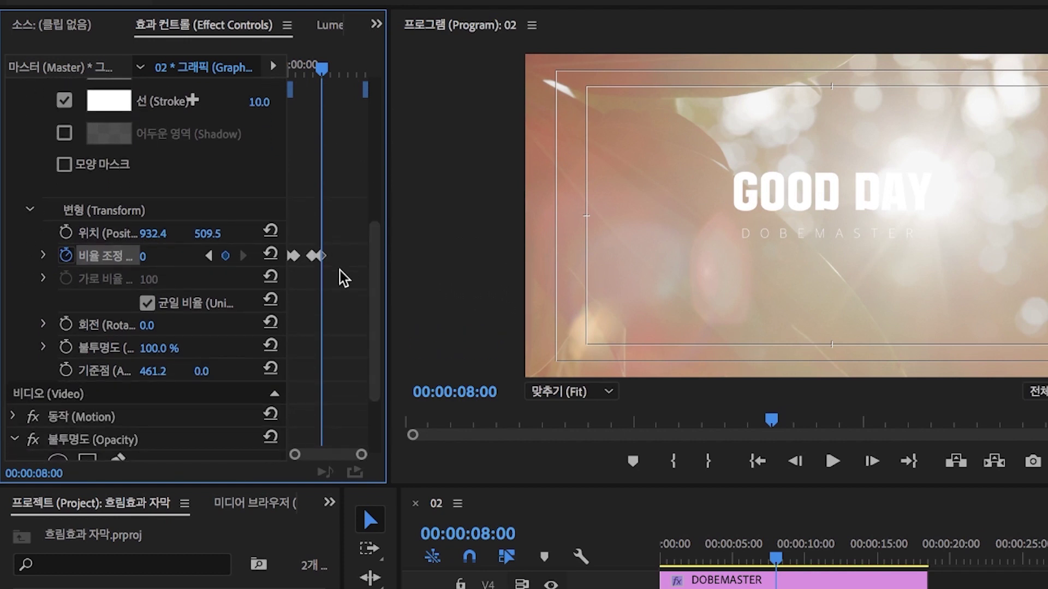
drag(339, 281, 278, 225)
right_click(316, 262)
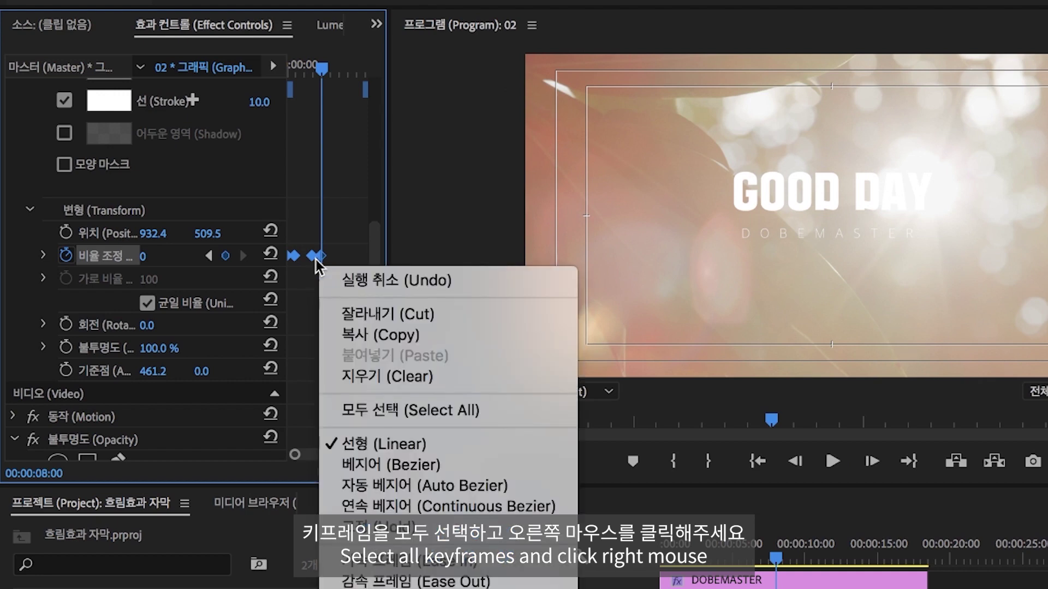
click(435, 565)
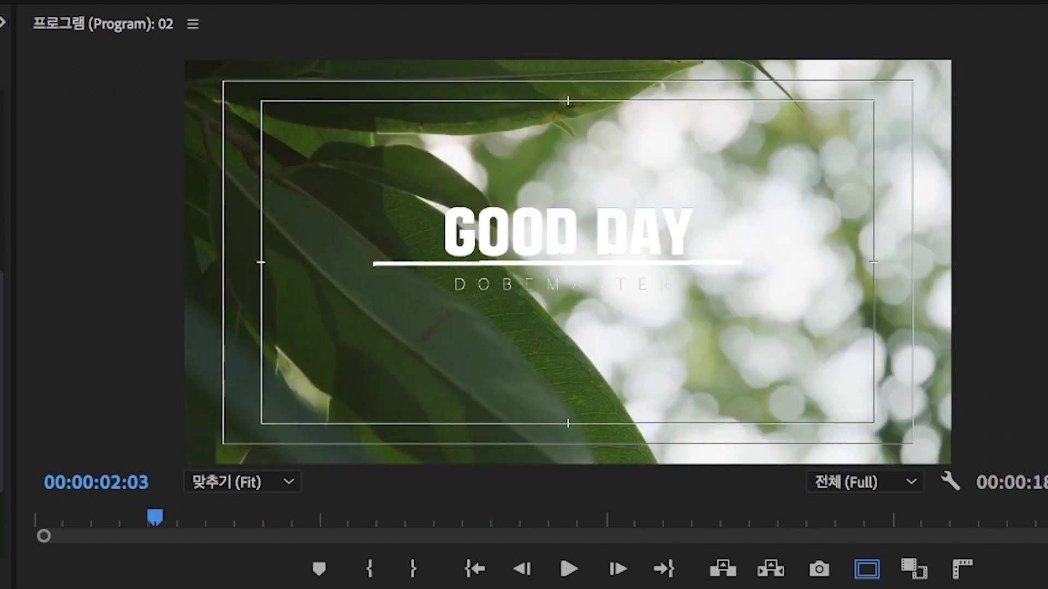
Play back the eased line animation and return the playhead to the start of the sequence
key(Home)
key(space)
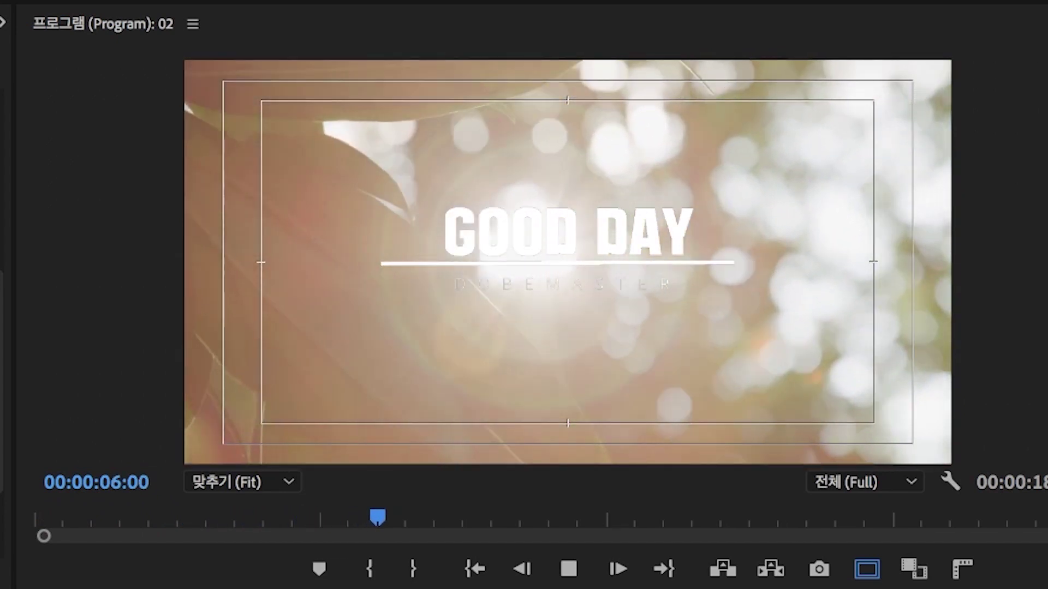
key(space)
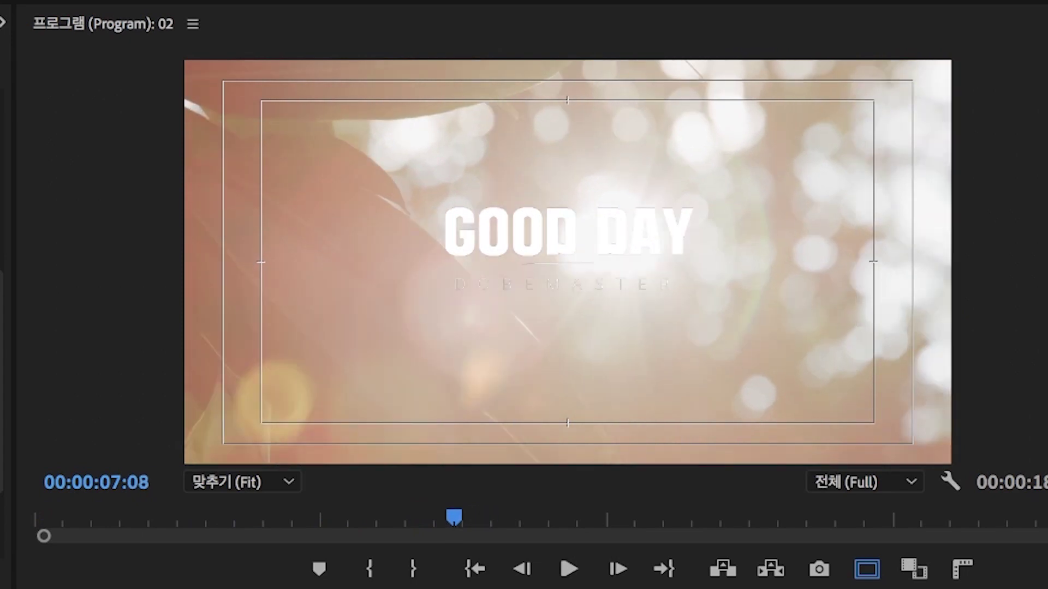
key(Home)
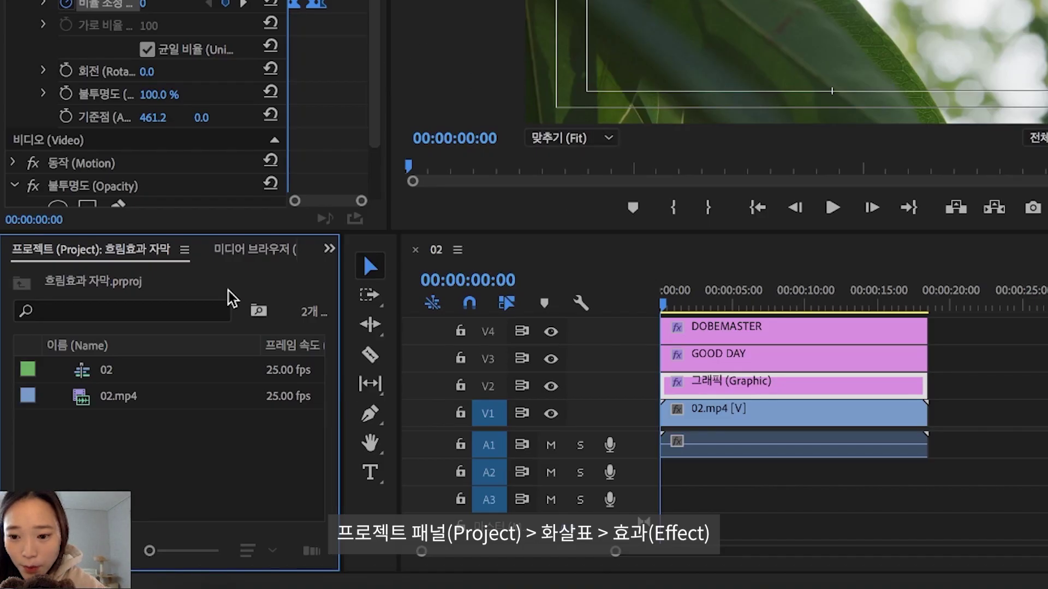
Search the effects for "Gau" and apply Gaussian Blur to the GOOD DAY clip on V3
click(329, 250)
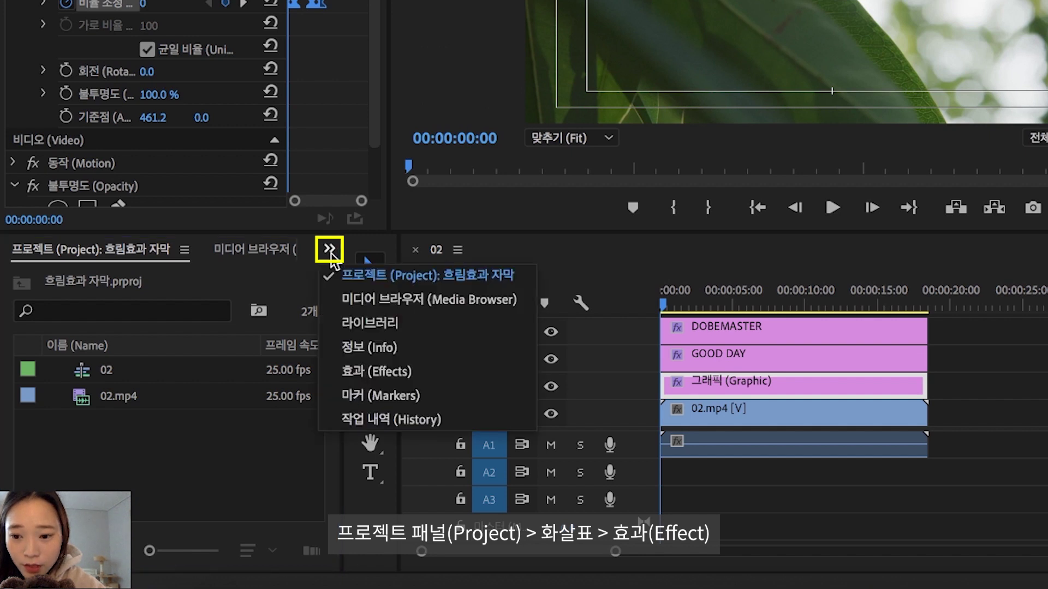
click(379, 372)
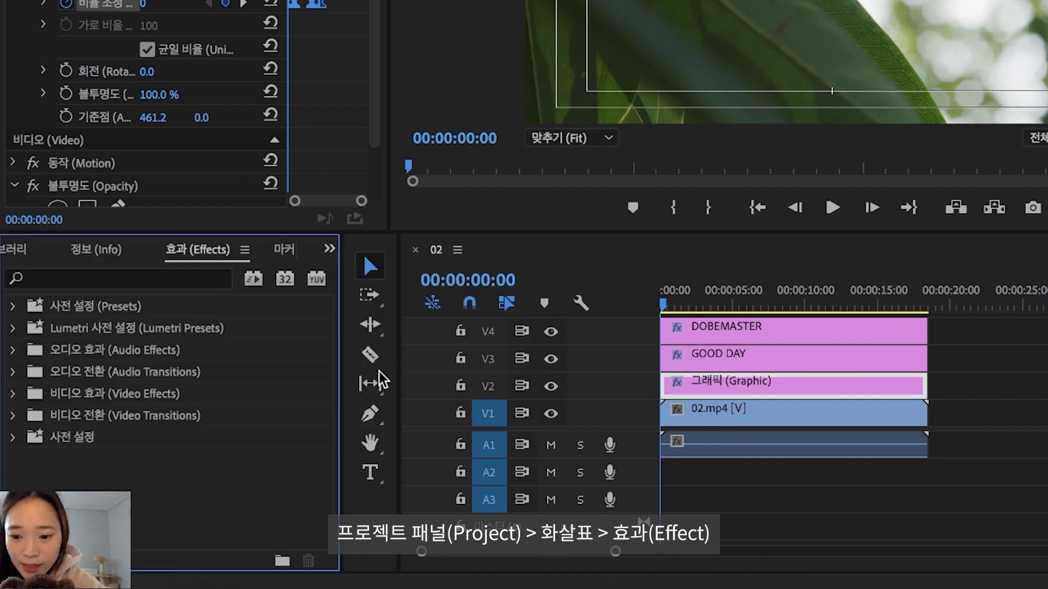
click(208, 280)
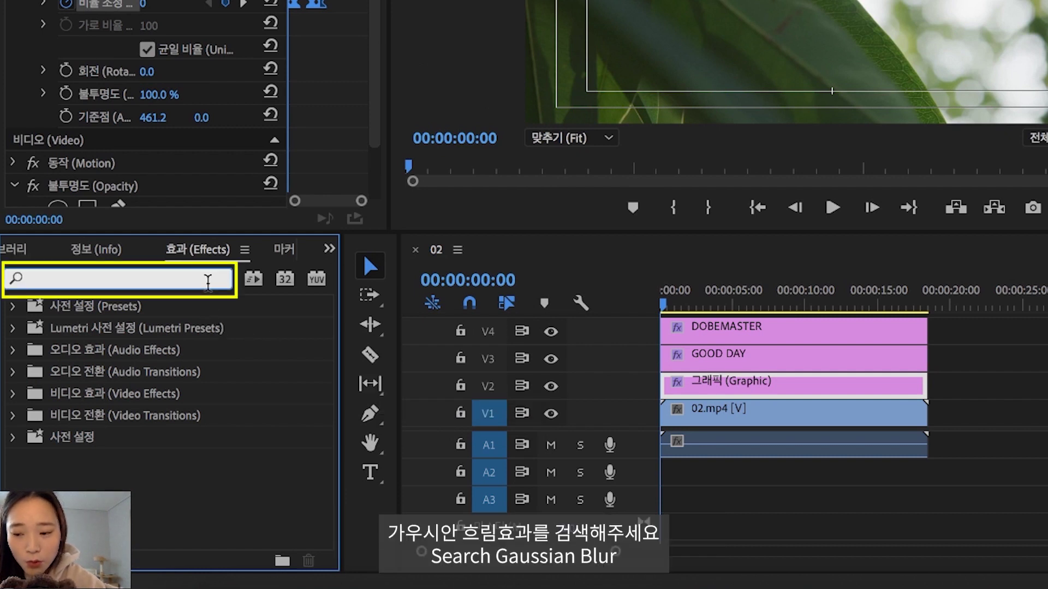
text(Gau)
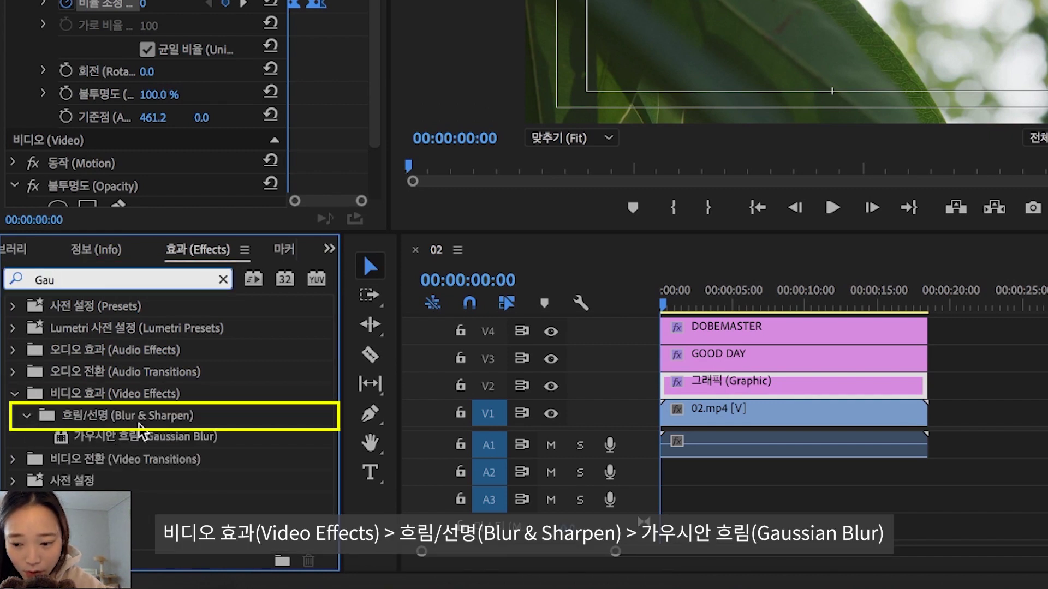
click(131, 441)
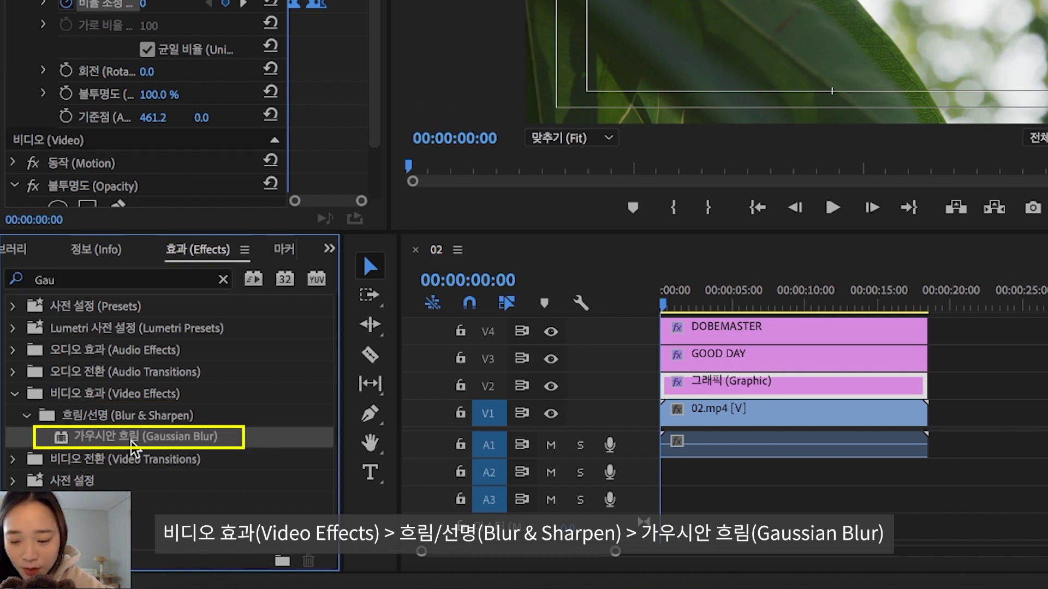
drag(132, 445, 722, 357)
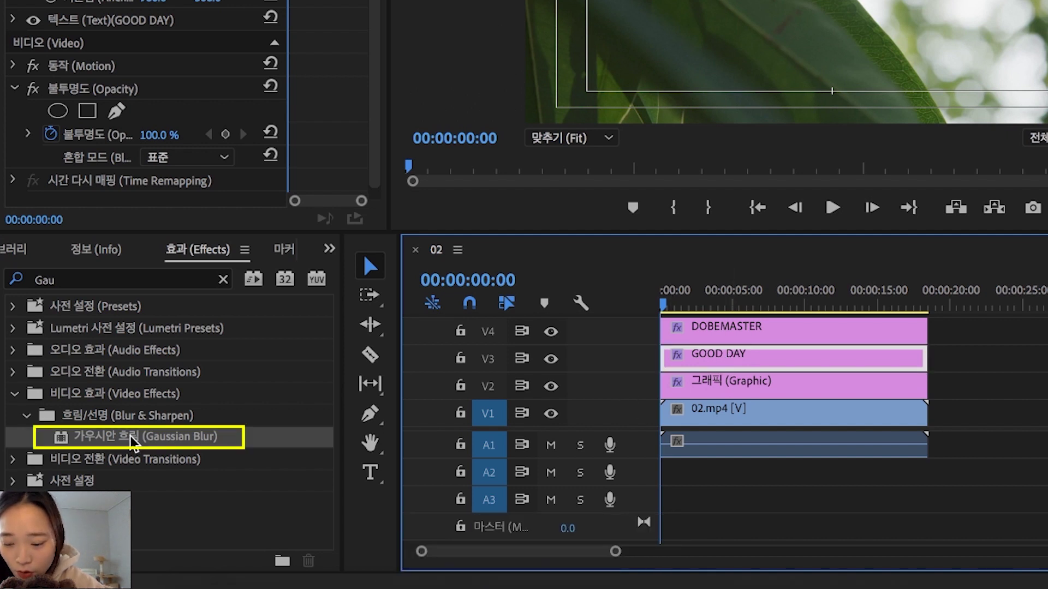
drag(133, 442, 719, 360)
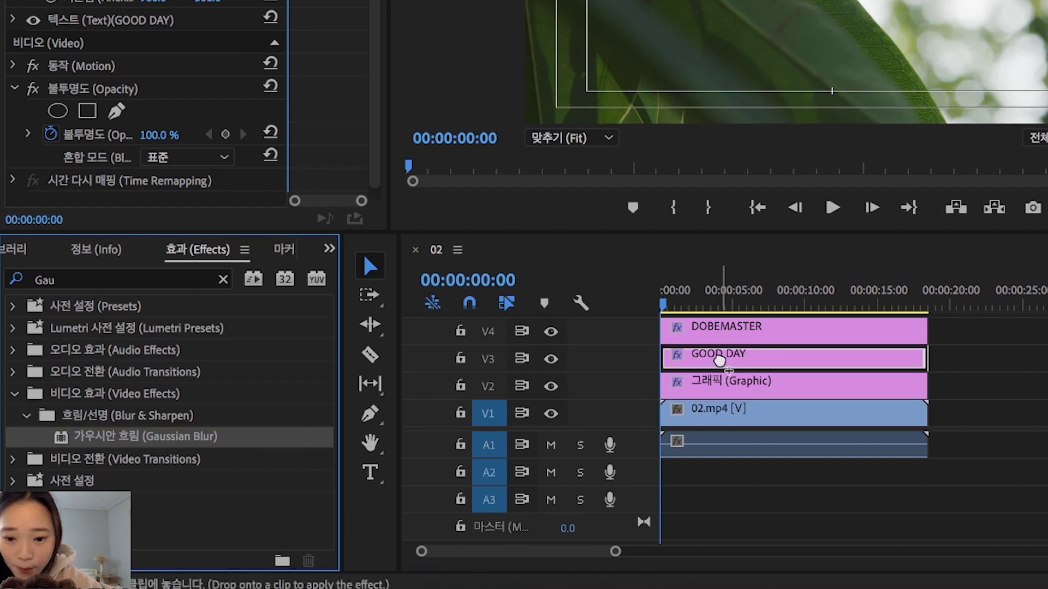
drag(720, 360, 719, 361)
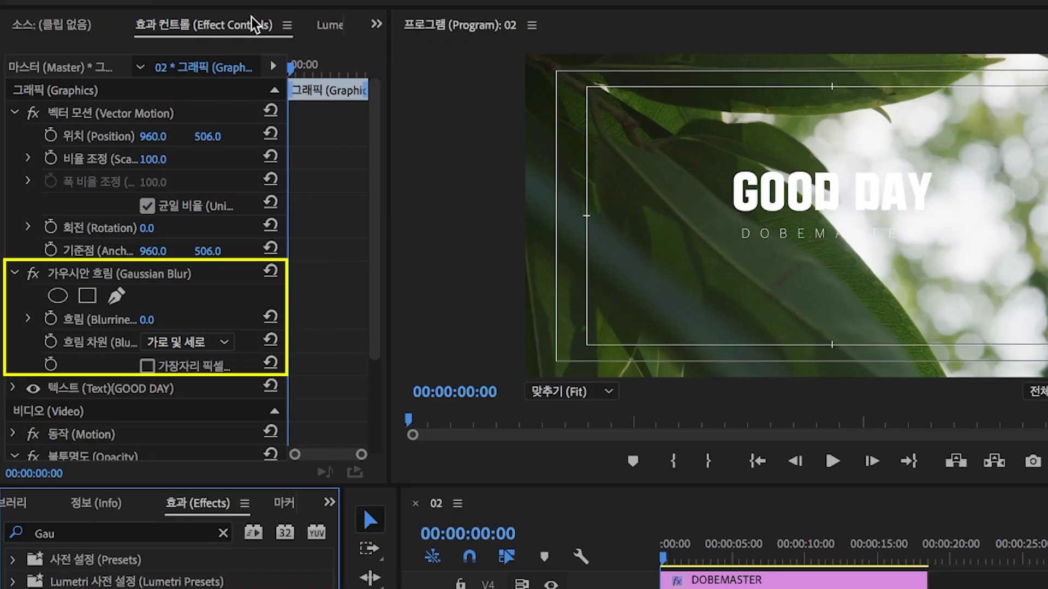
click(188, 276)
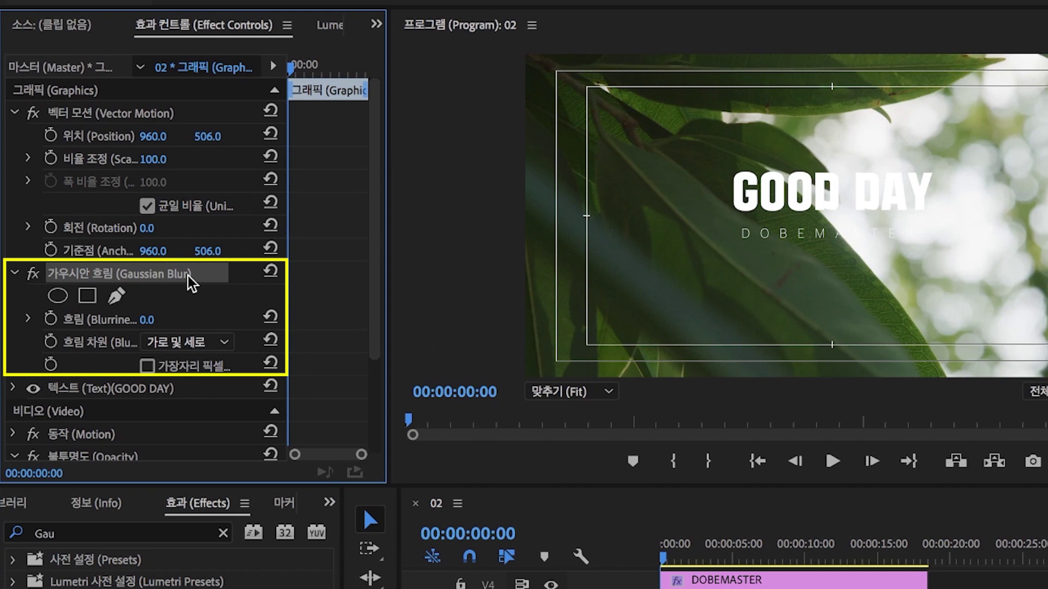
click(130, 325)
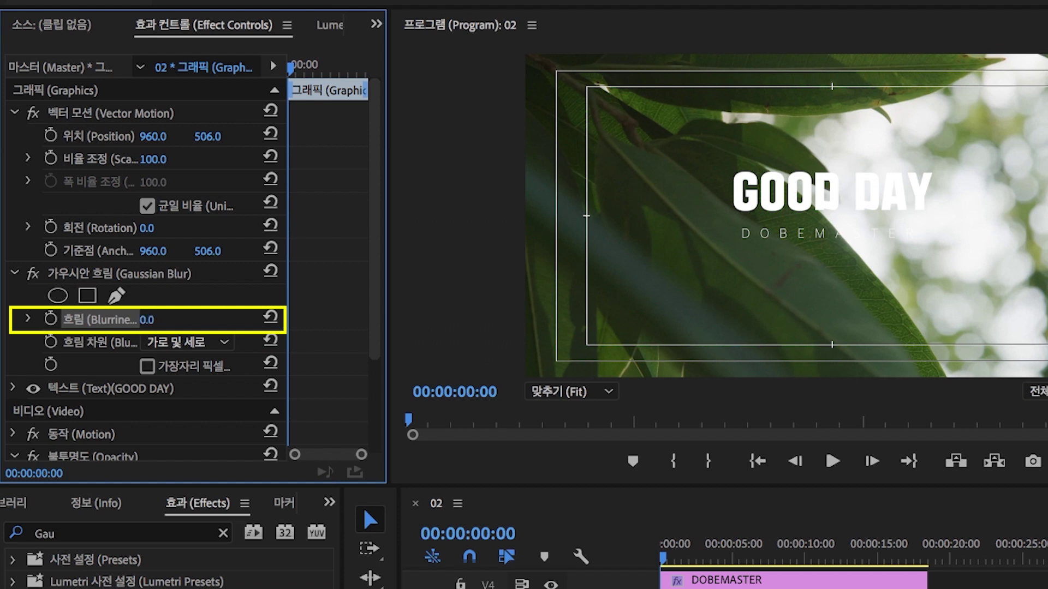
drag(147, 320, 170, 320)
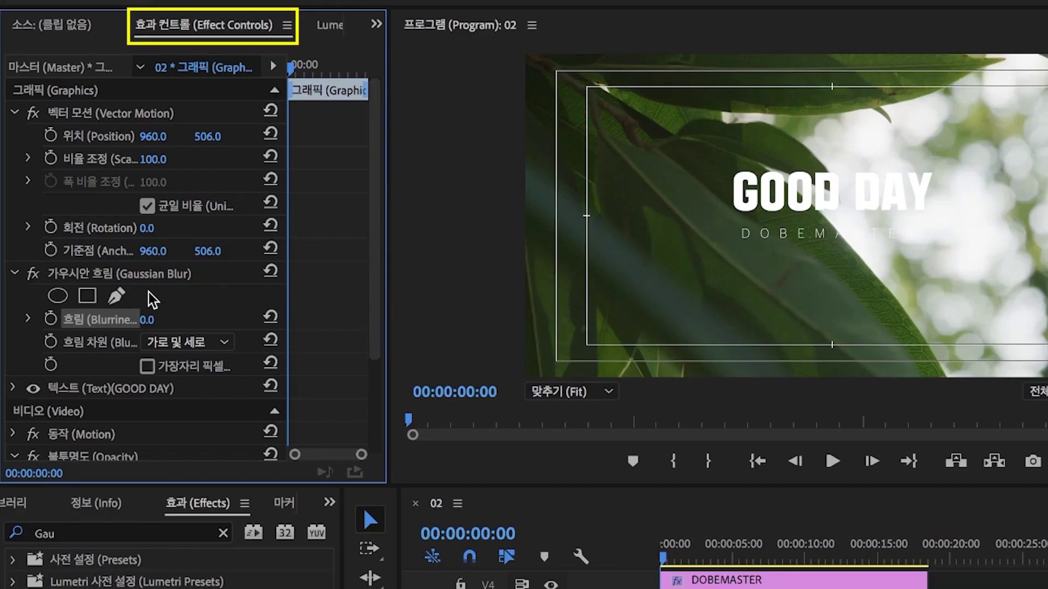
click(144, 322)
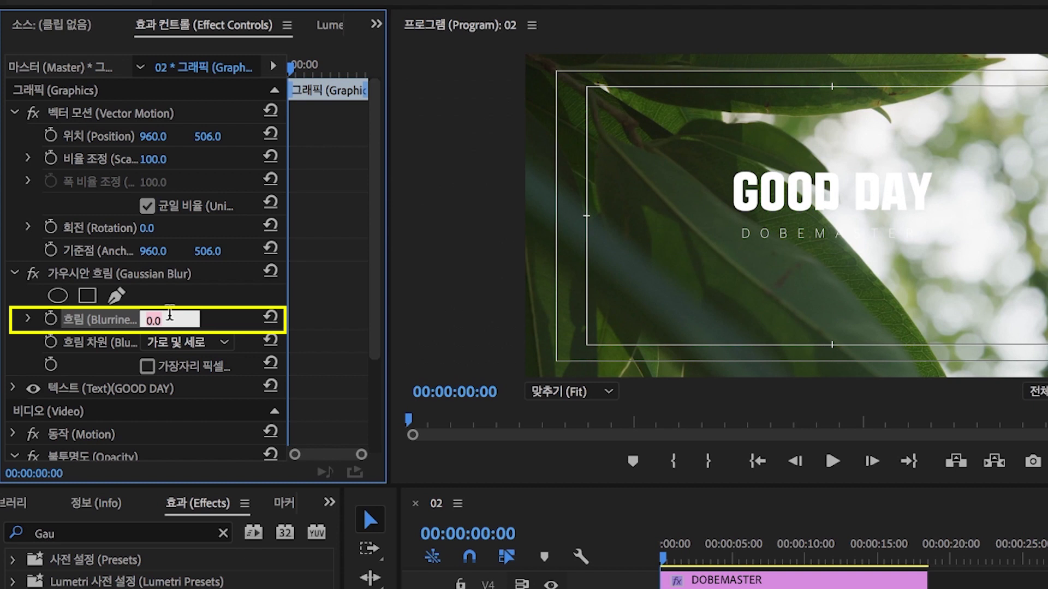
text(17)
key(Return)
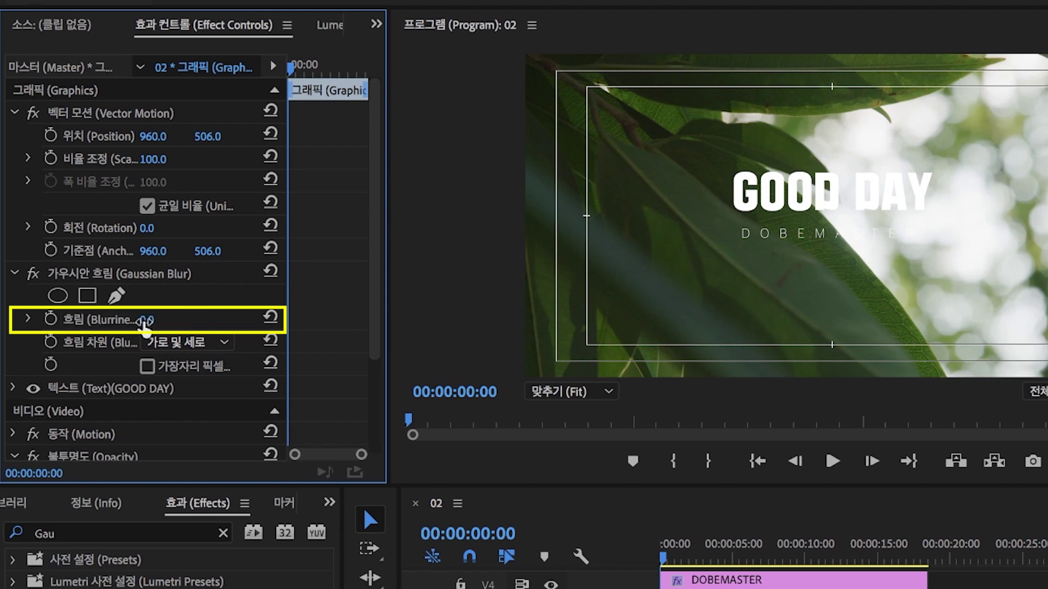
Set the GOOD DAY clip's Gaussian Blur Blurriness to 160 and keyframe it at the start of the sequence
drag(145, 321, 208, 321)
click(158, 320)
text(160)
key(Return)
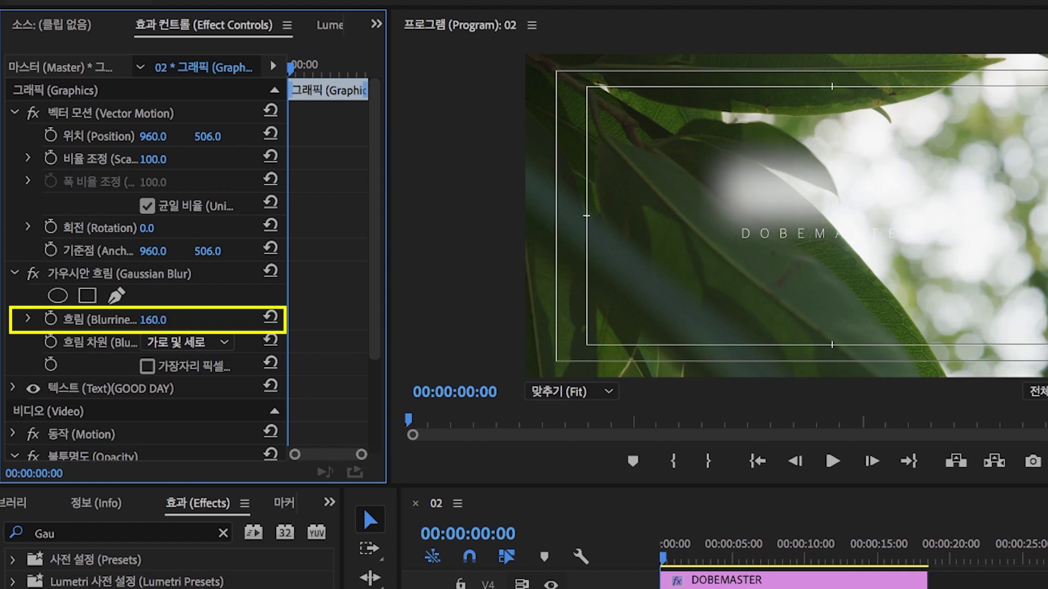
click(51, 319)
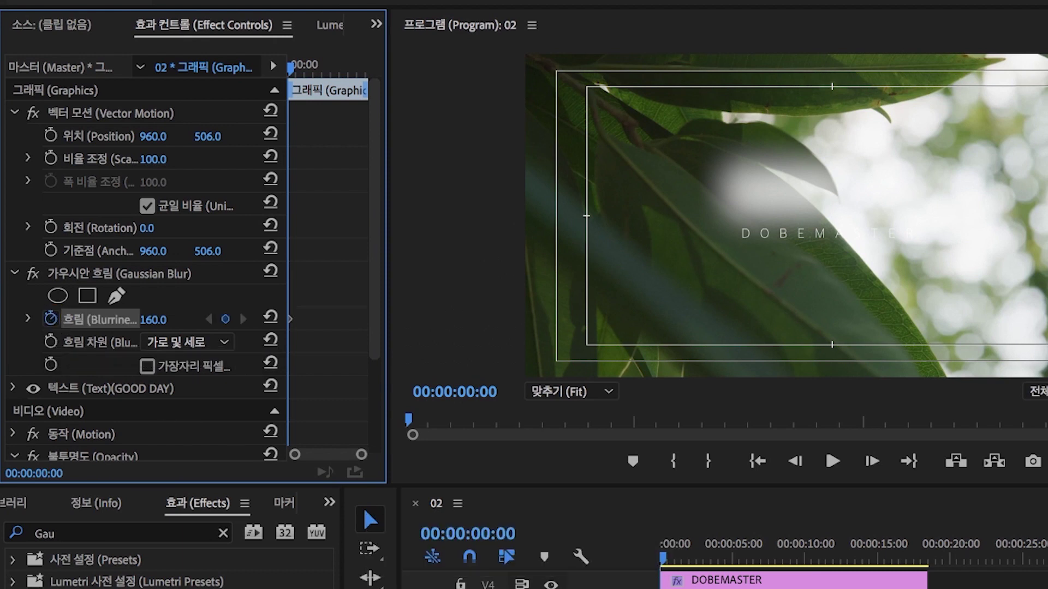
Keyframe the GOOD DAY clip's Blurriness at 0 at 00:00:02:00
click(496, 532)
key(BackSpace)
text(2)
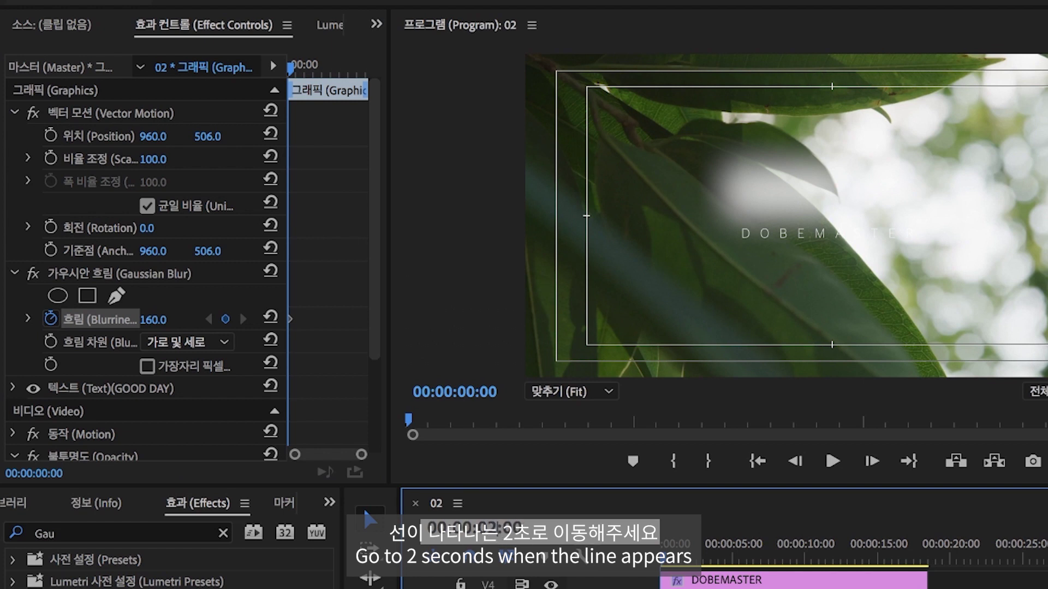
key(Return)
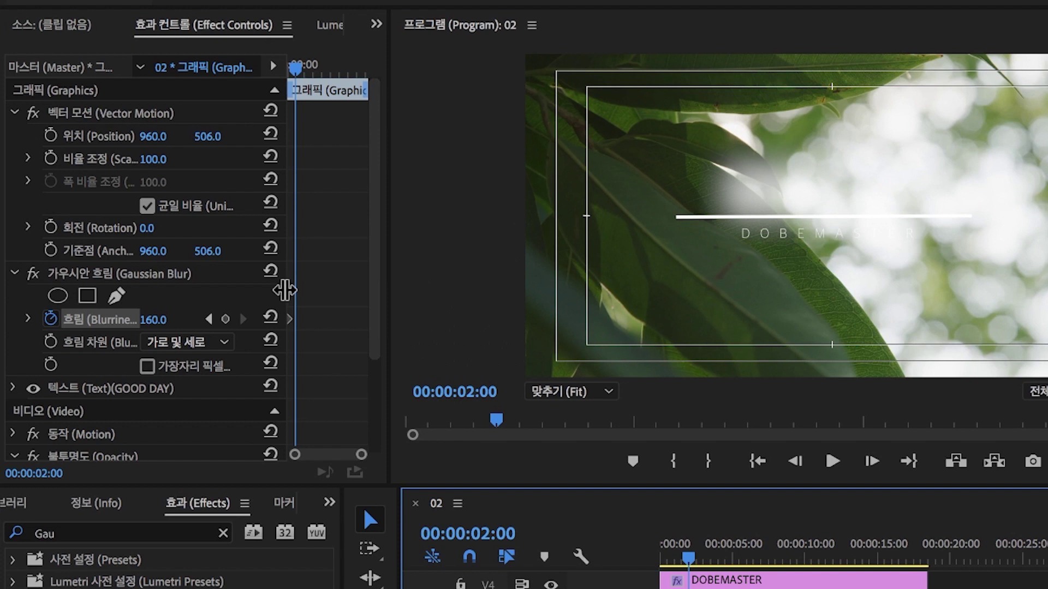
click(175, 322)
text(0)
key(Return)
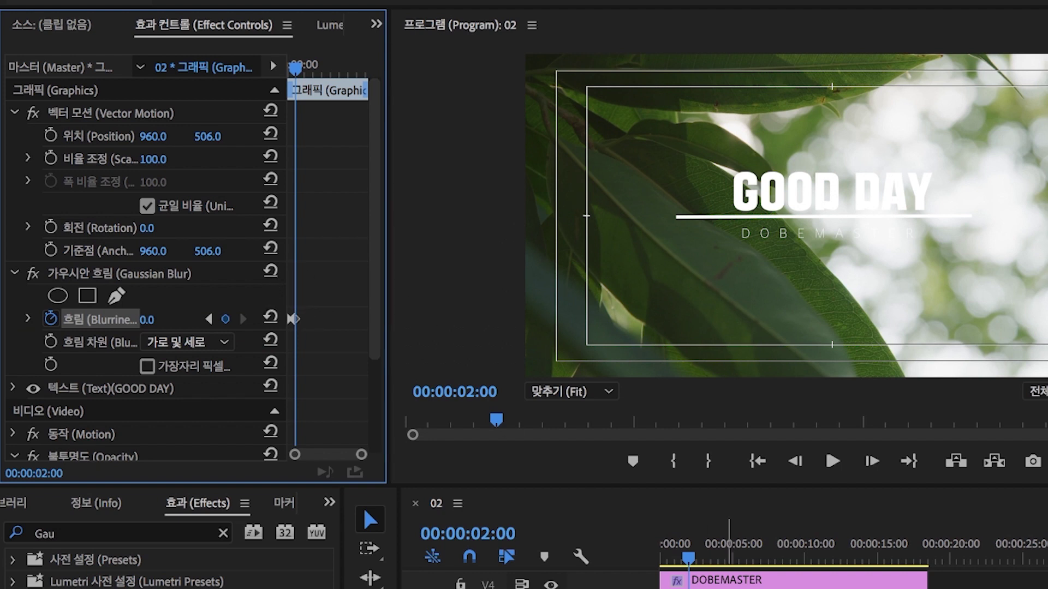
Play the sequence from the start to review the GOOD DAY text coming into focus
drag(691, 567, 658, 556)
key(space)
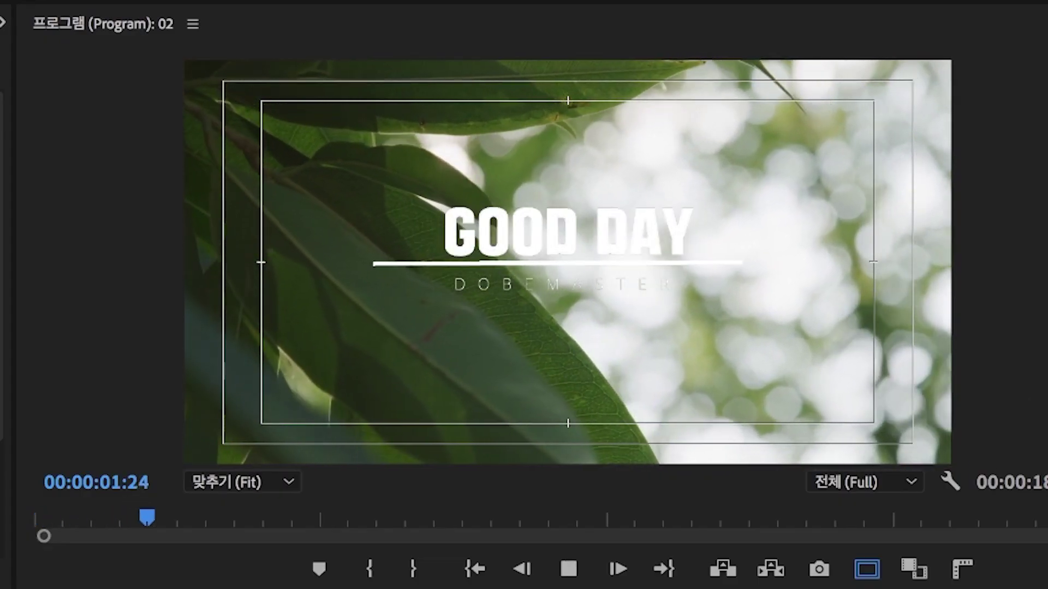
key(space)
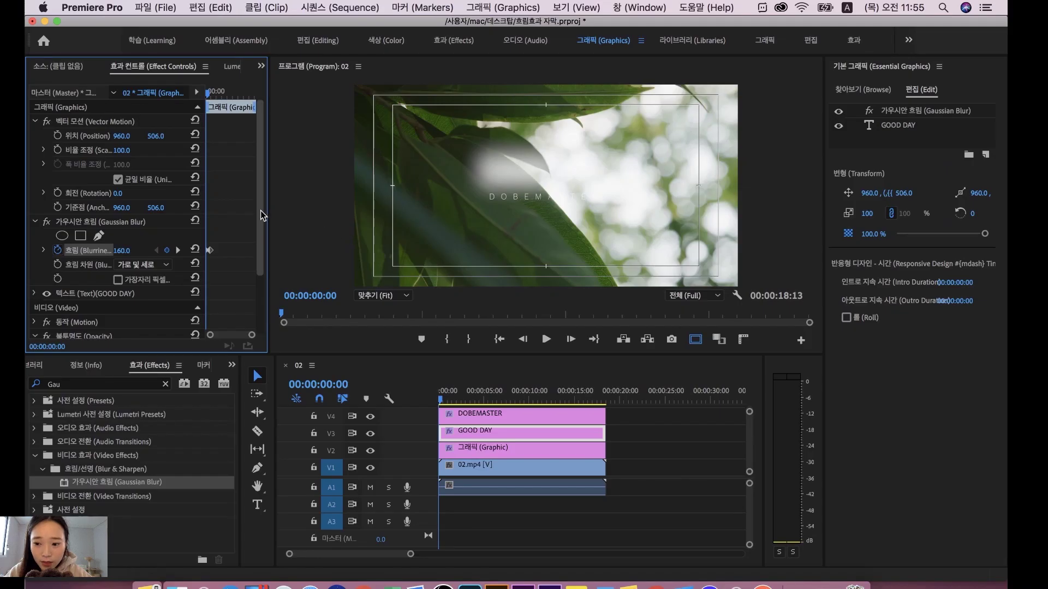
Keyframe the GOOD DAY clip's Opacity at 0% at the start of the sequence
scroll(262, 215, down, 3)
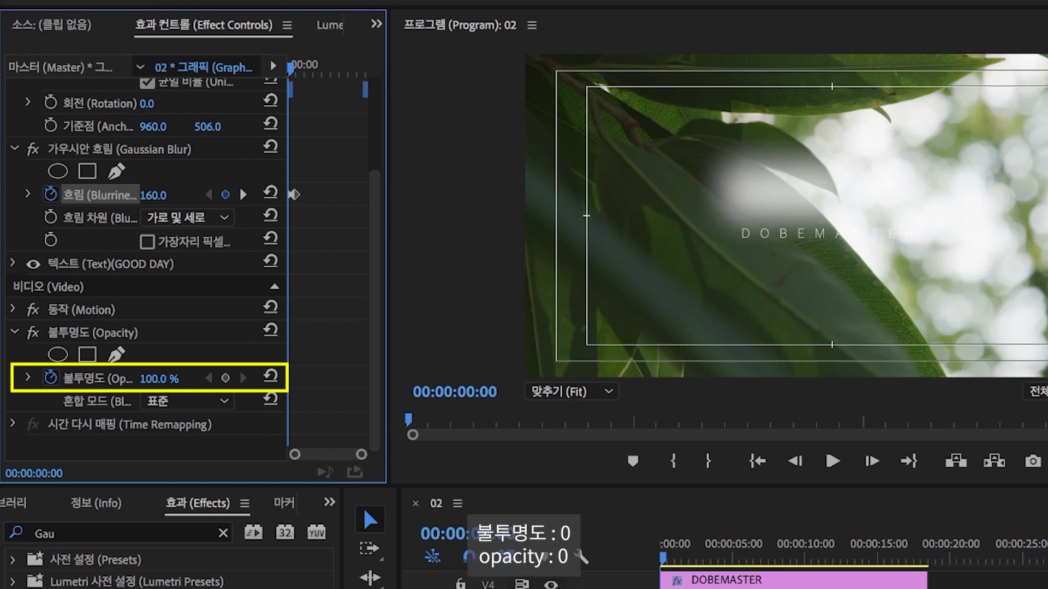
click(169, 376)
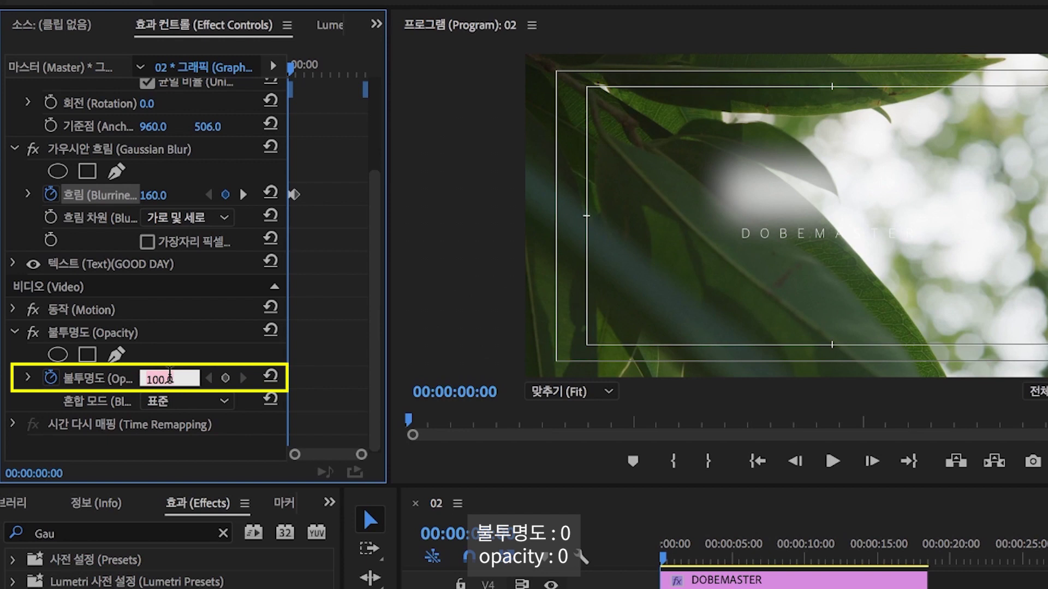
text(0)
key(Return)
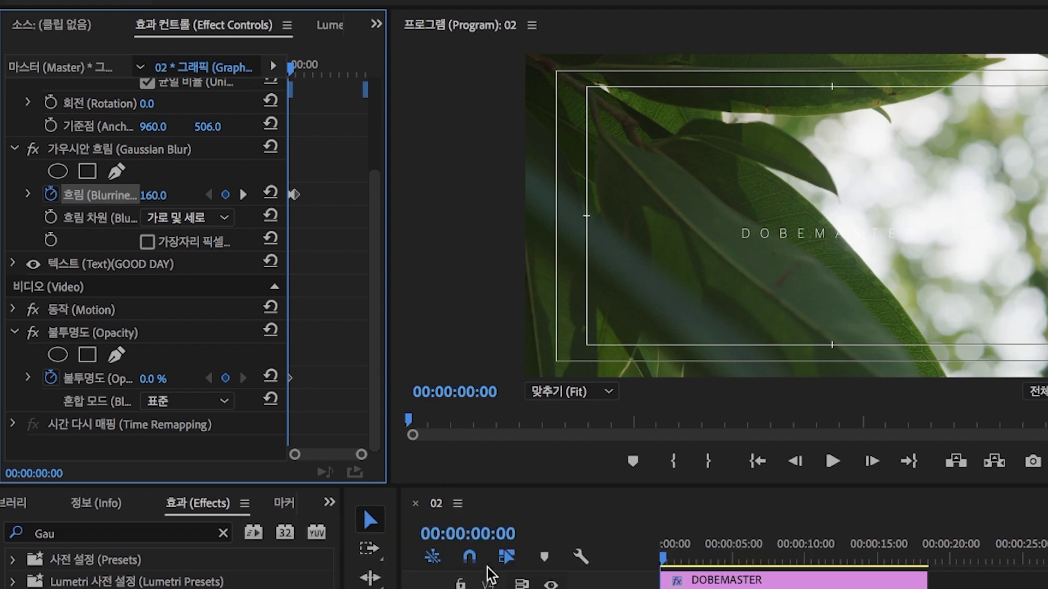
Keyframe the GOOD DAY clip's Opacity at 100% at 00:00:02:00
click(490, 528)
click(490, 529)
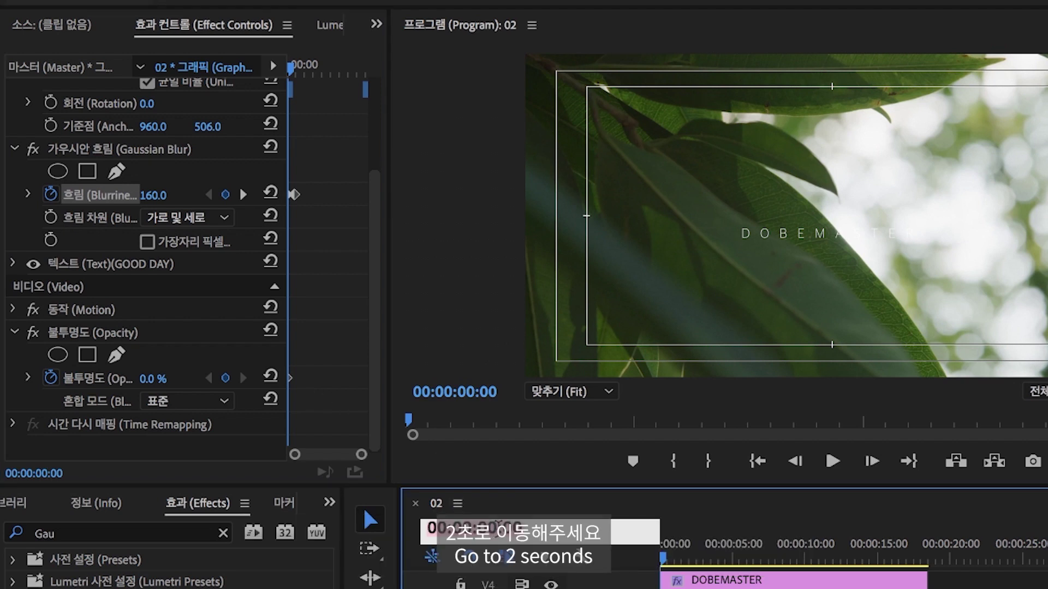
key(BackSpace)
text(2)
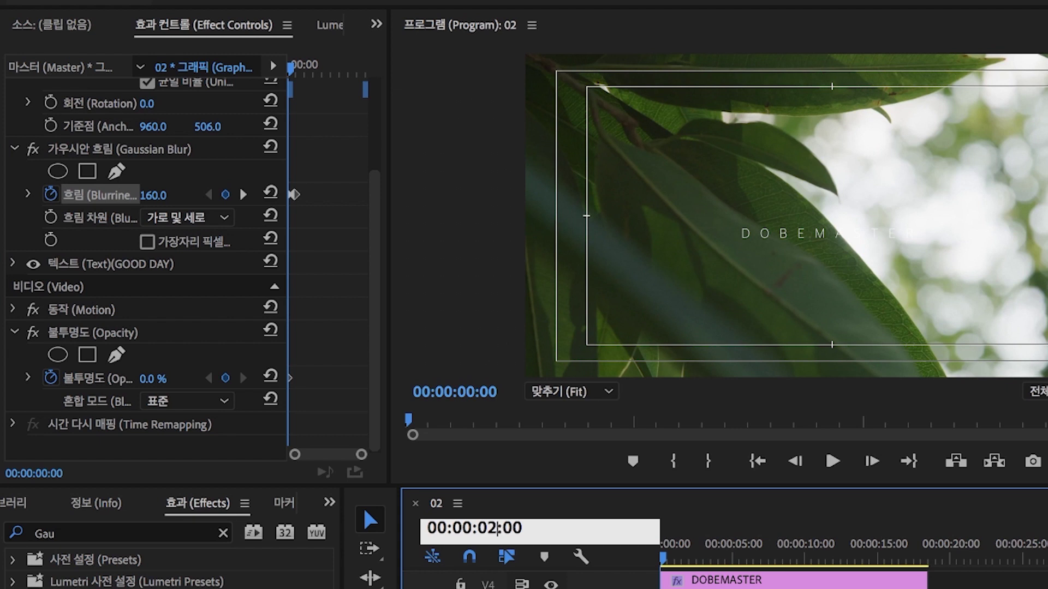
key(Return)
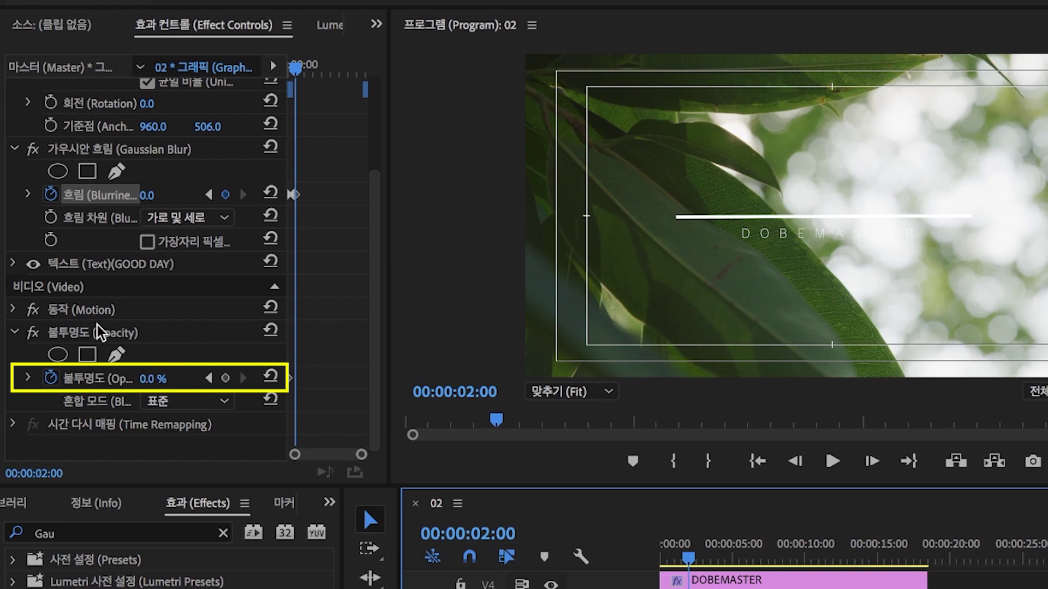
click(146, 379)
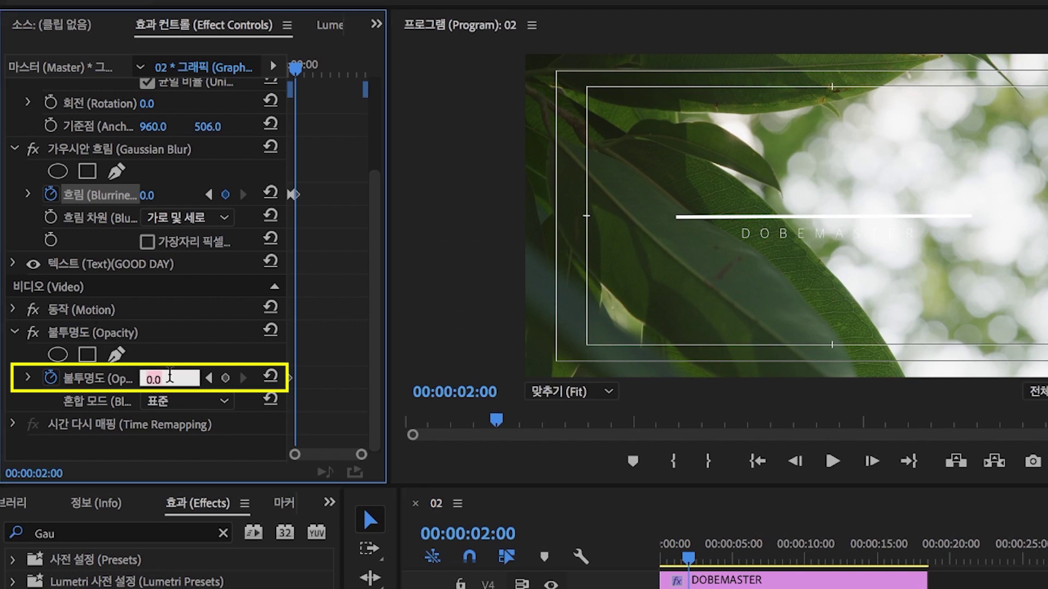
text(100)
key(Return)
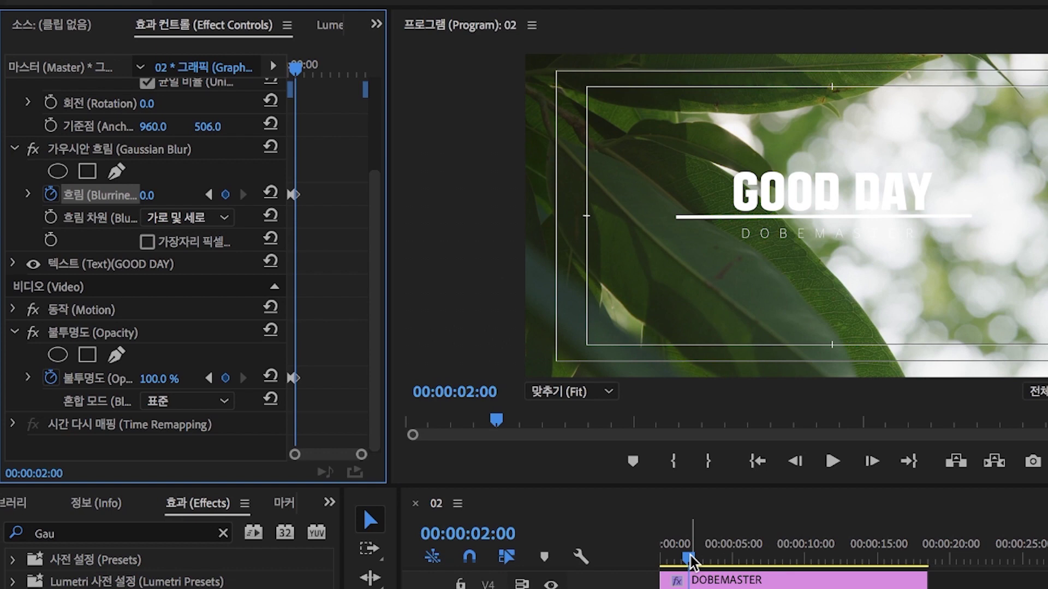
Play the sequence from the start to review the combined blur and opacity fade-in of GOOD DAY
drag(690, 559, 660, 545)
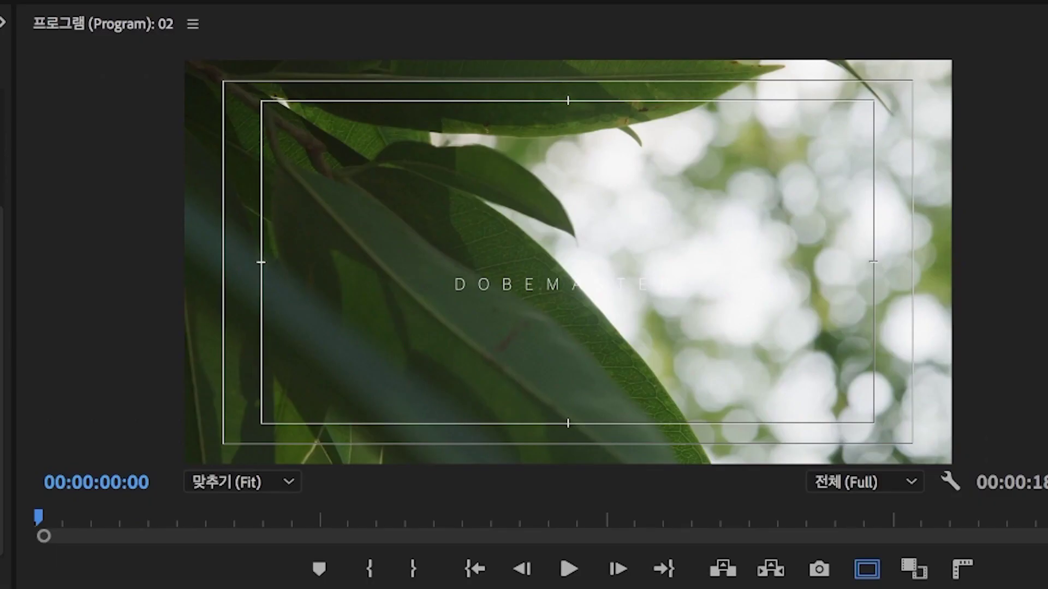
key(space)
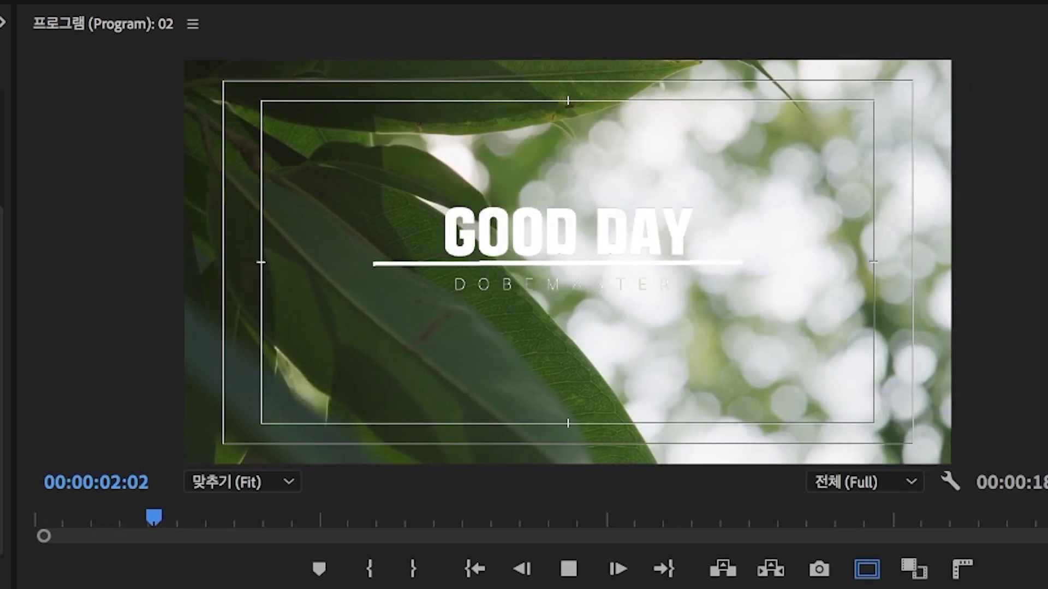
key(space)
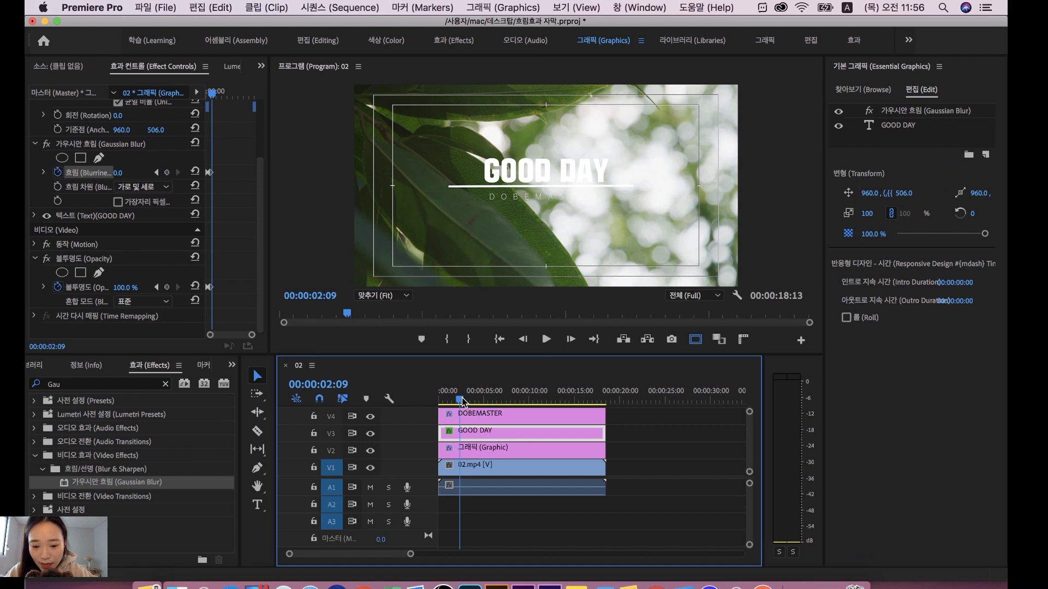
Move the playhead to 00:00:06:00 and widen the keyframe area of the effect settings
drag(464, 390, 332, 386)
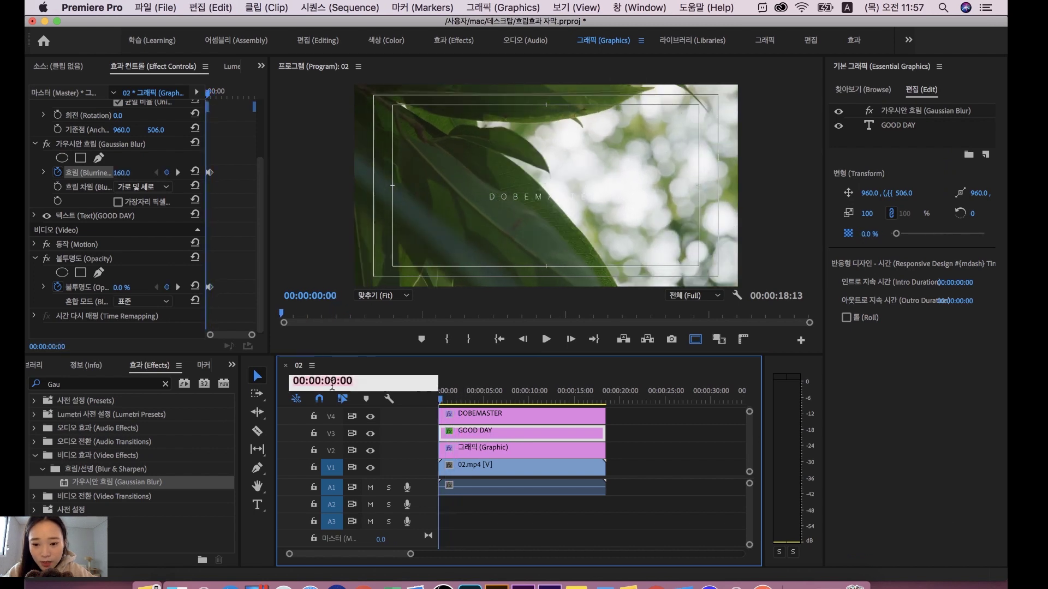
key(BackSpace)
text(6)
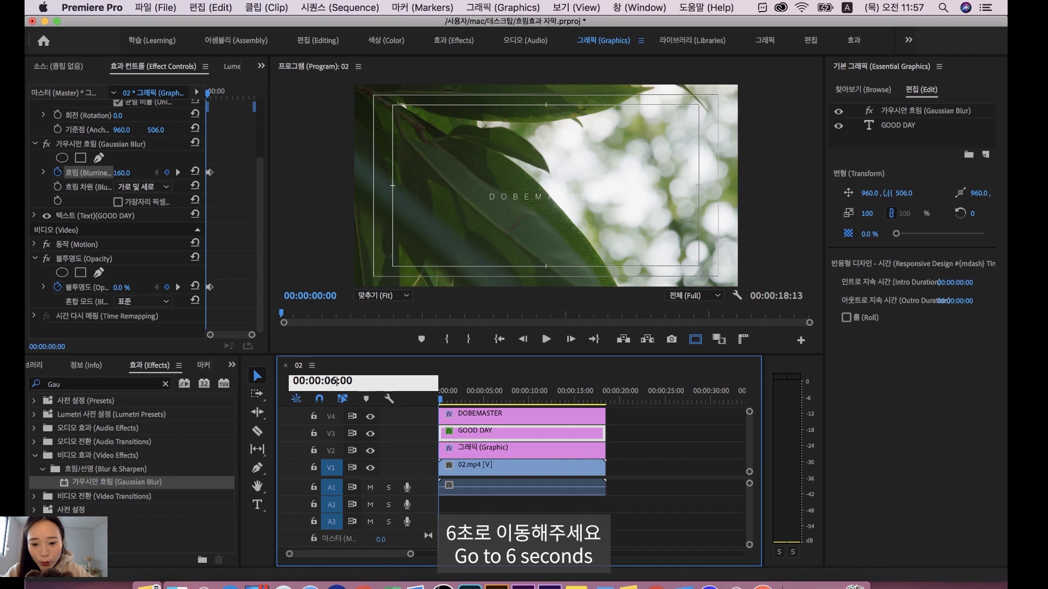
key(Return)
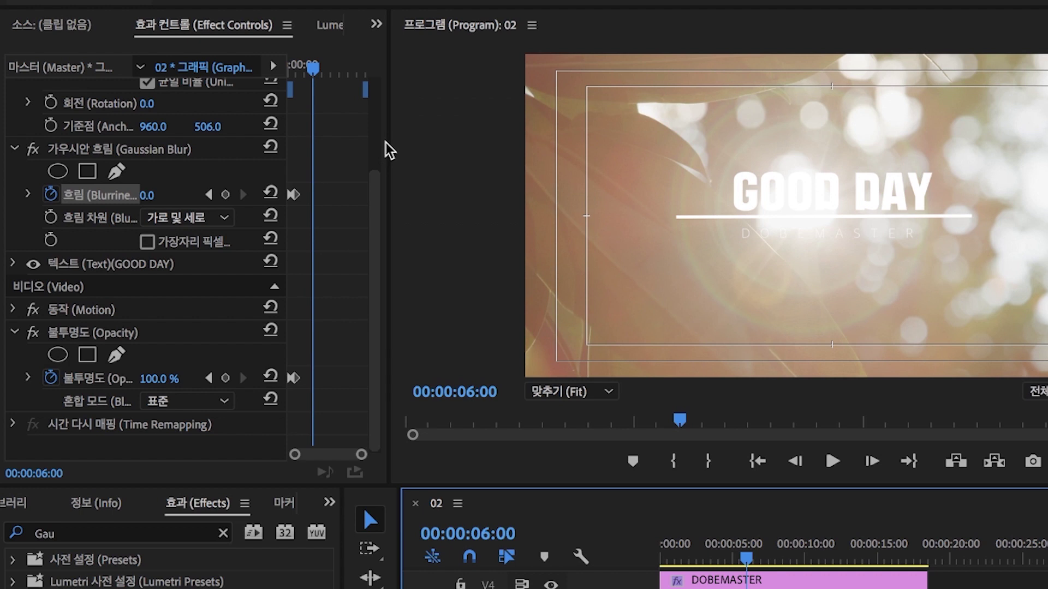
drag(389, 145, 538, 146)
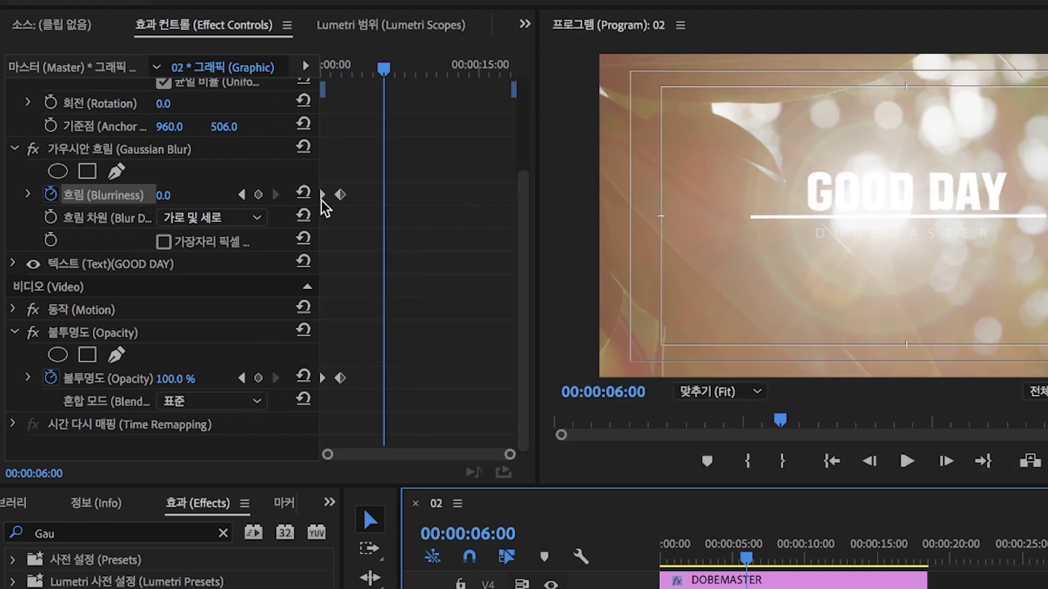
Copy the 2-second Blurriness and Opacity keyframes of GOOD DAY and paste them at 00:00:06:00
click(348, 220)
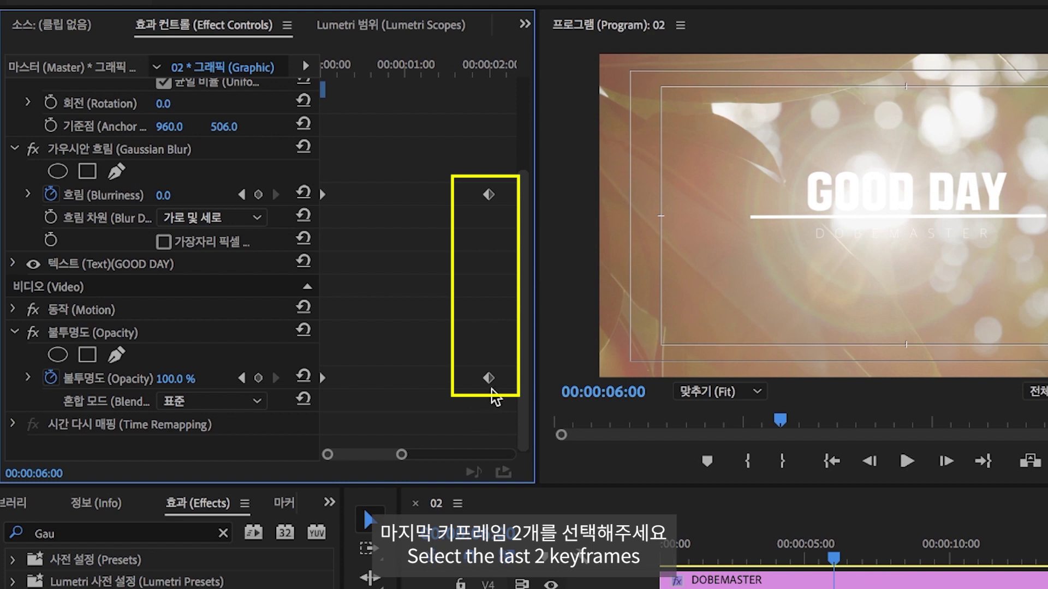
click(488, 377)
click(490, 196)
click(476, 260)
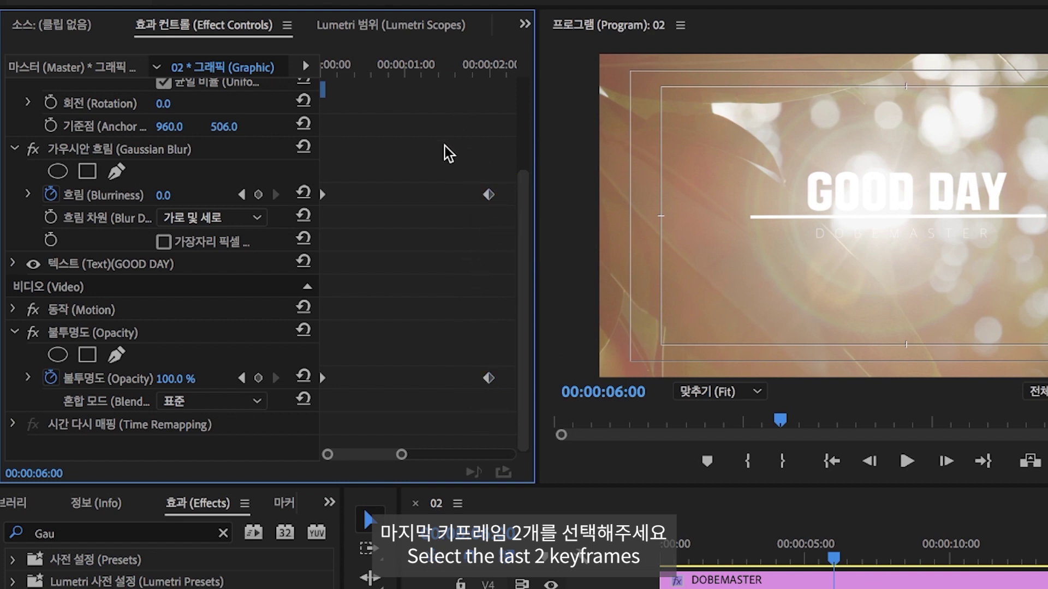
drag(444, 146, 504, 398)
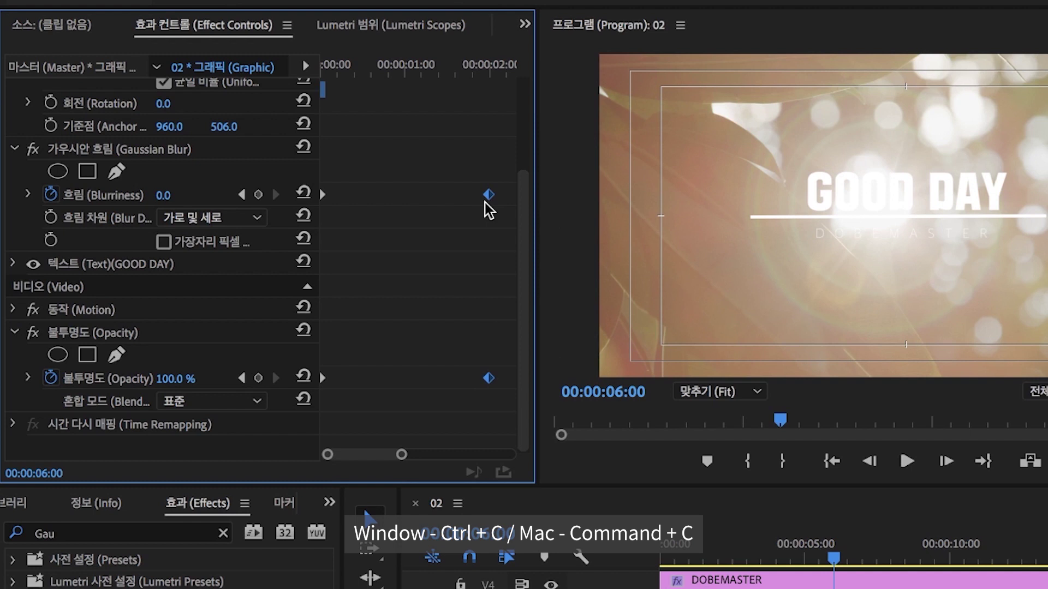
key(minus)
key(minus)
key(minus)
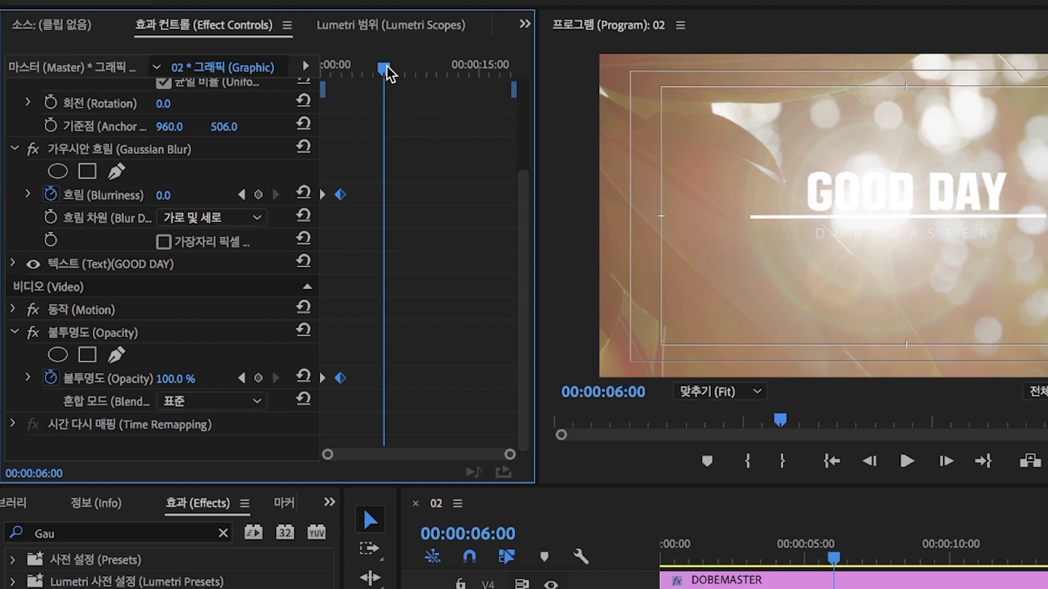
key(ctrl+v)
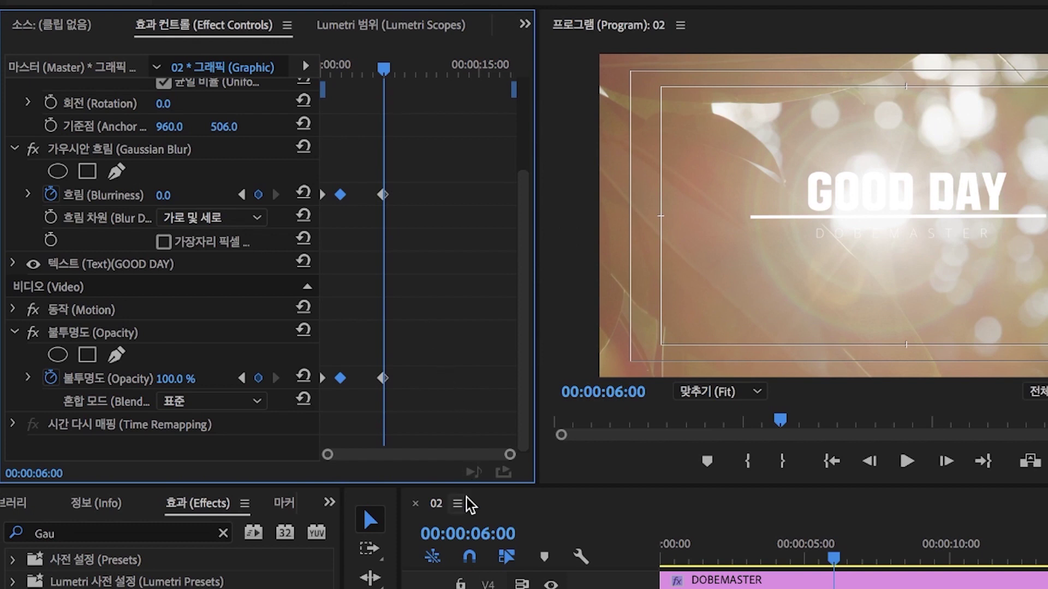
Copy the first Blurriness and Opacity keyframes of the GOOD DAY clip and paste them at 00:00:08:00
click(473, 534)
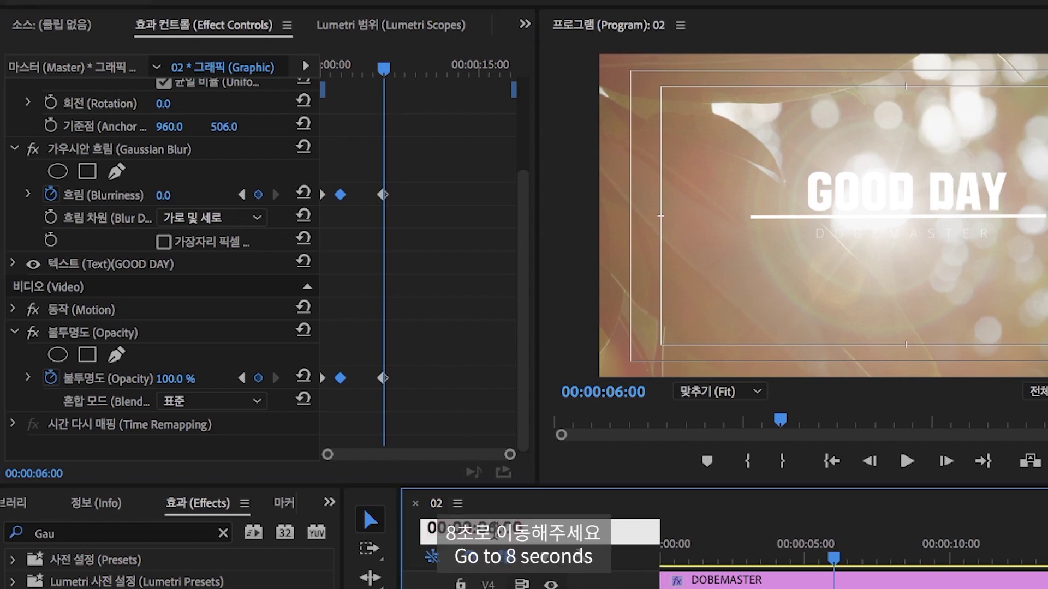
text(800)
key(Return)
click(338, 396)
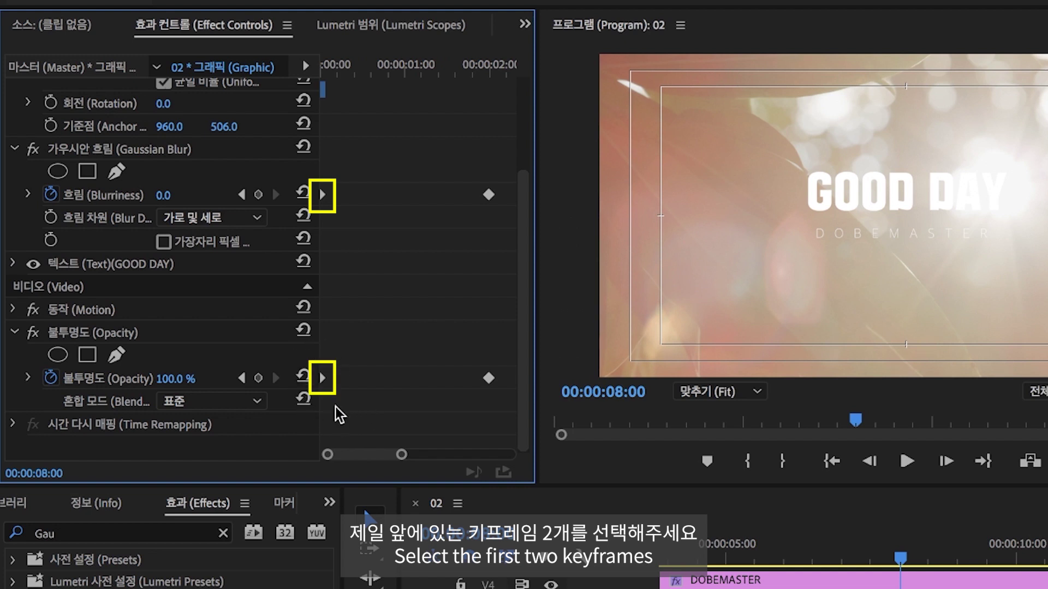
drag(336, 407, 288, 157)
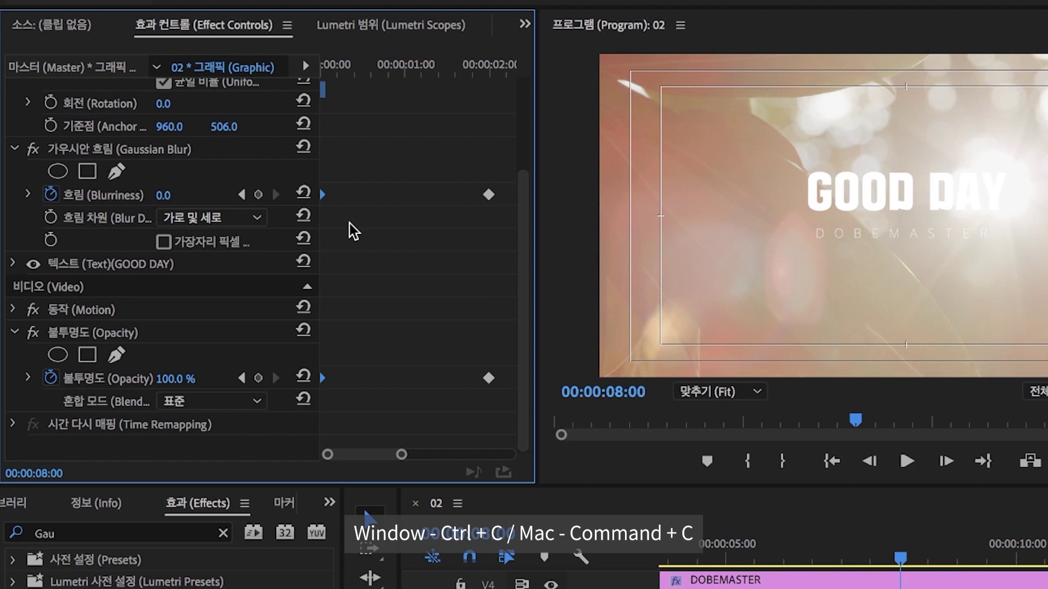
key(minus)
key(minus)
key(minus)
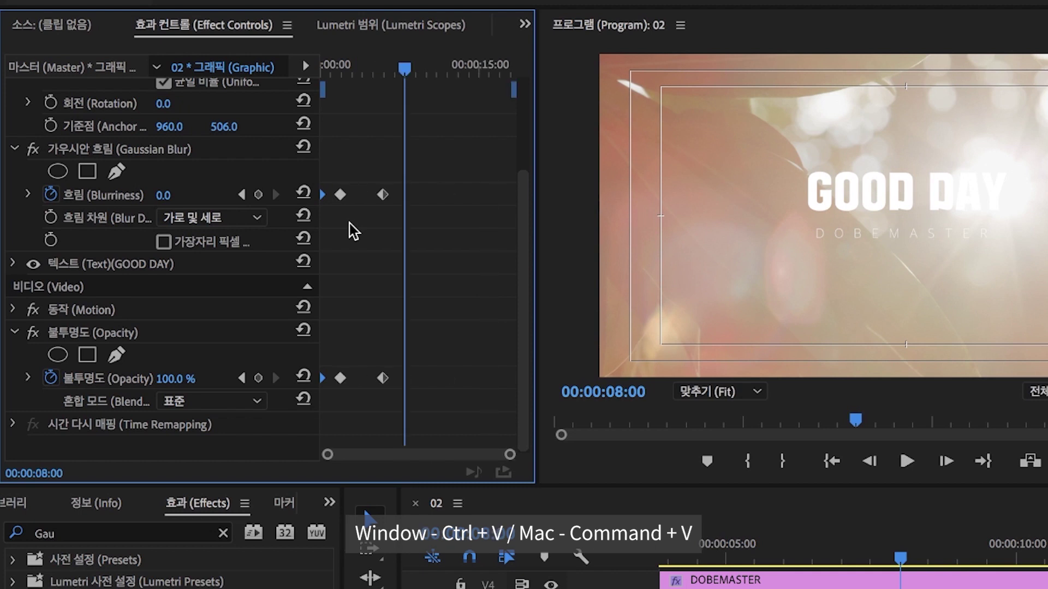
key(ctrl+v)
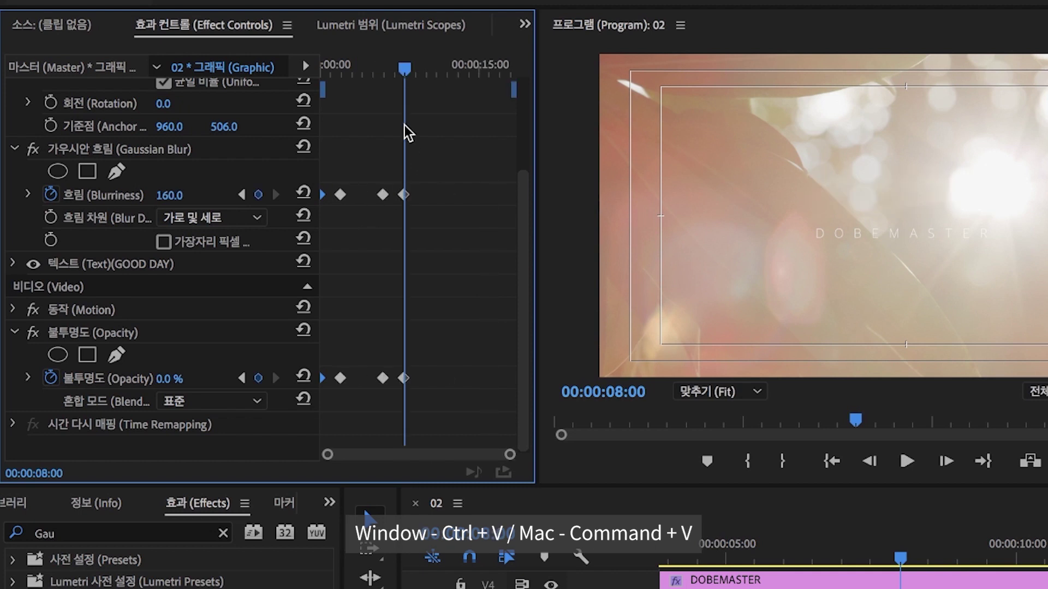
Play the sequence from the start to just past 8 seconds to review the GOOD DAY blur-out
click(398, 66)
drag(398, 67, 300, 70)
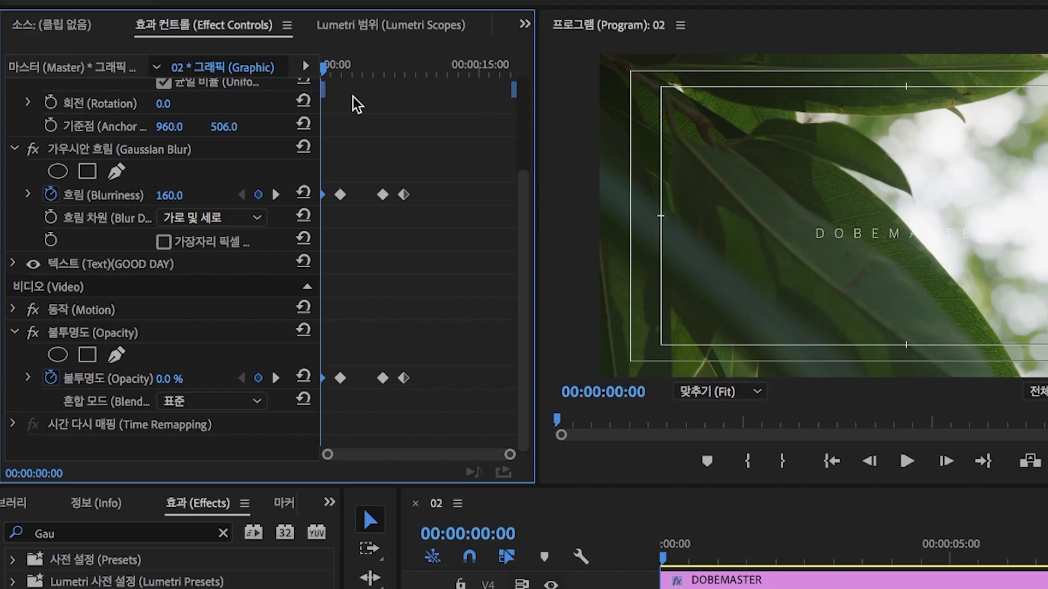
key(space)
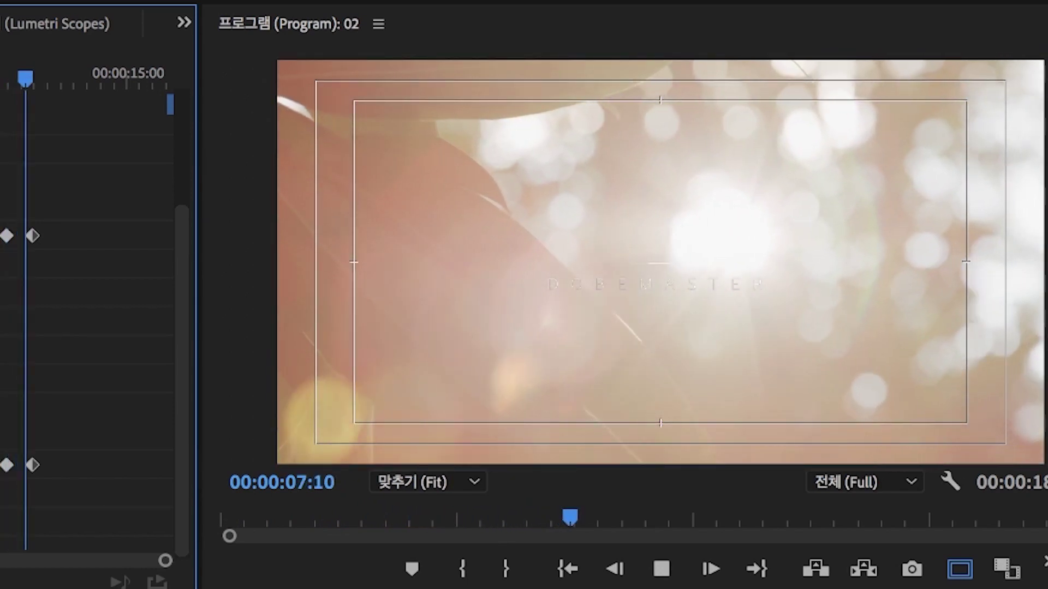
key(space)
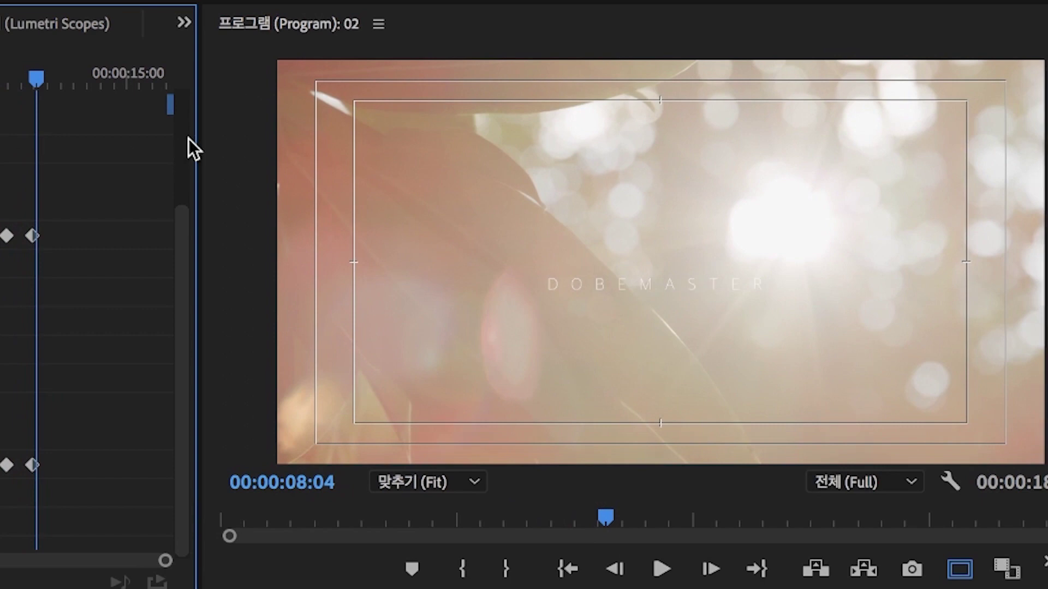
Return to the start of the sequence and apply Ease In to all Blurriness and Opacity keyframes of GOOD DAY
drag(36, 79, 1, 81)
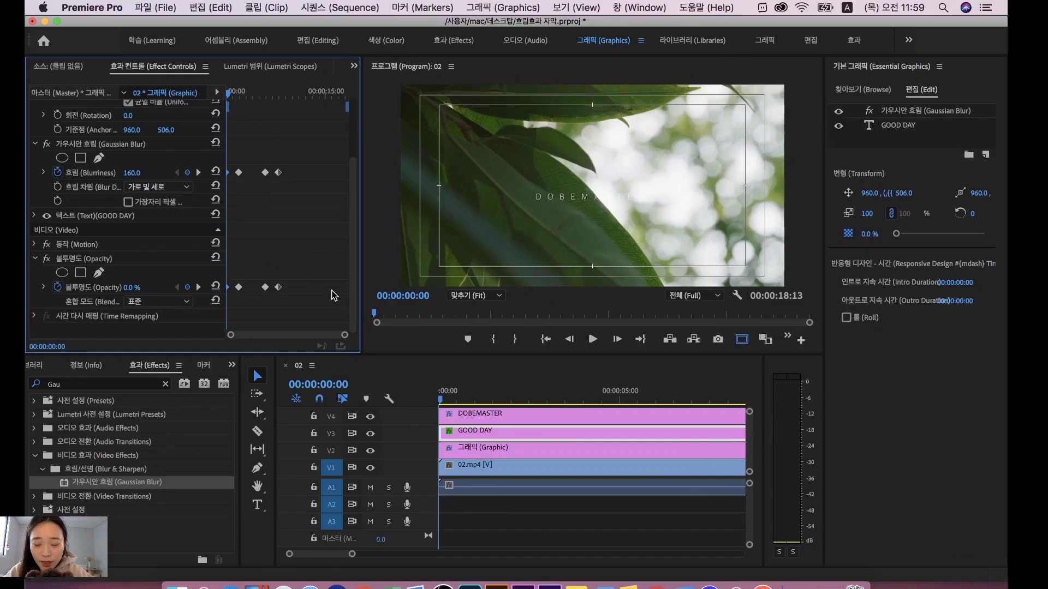
drag(331, 298, 244, 263)
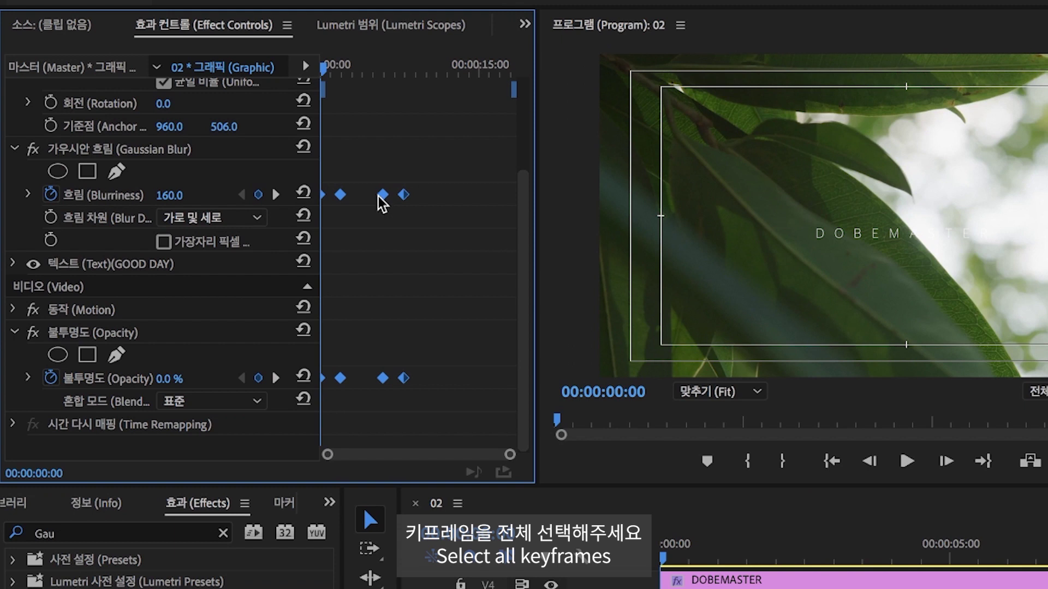
right_click(382, 203)
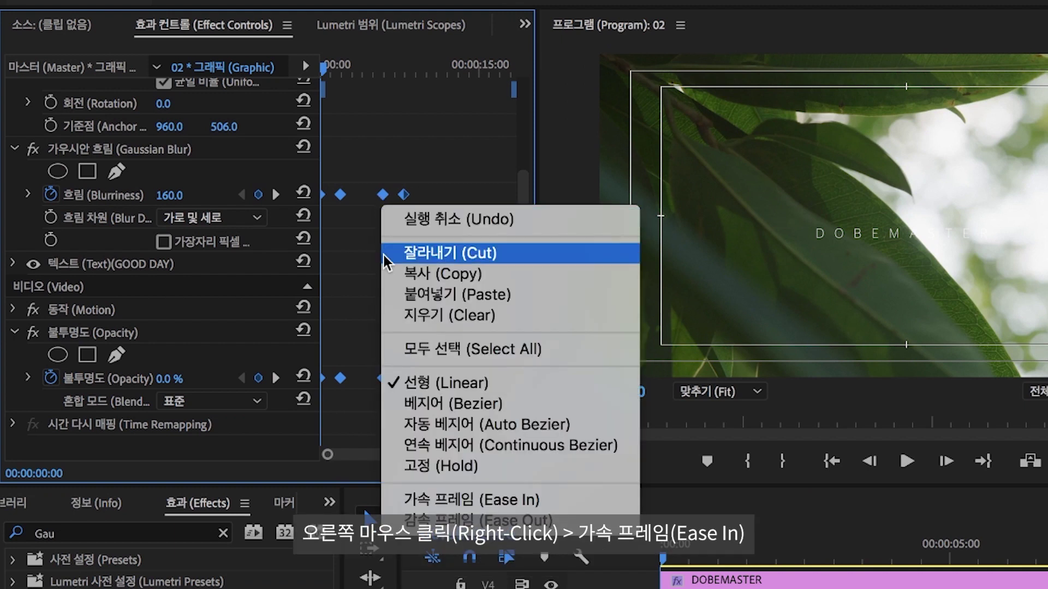
click(440, 503)
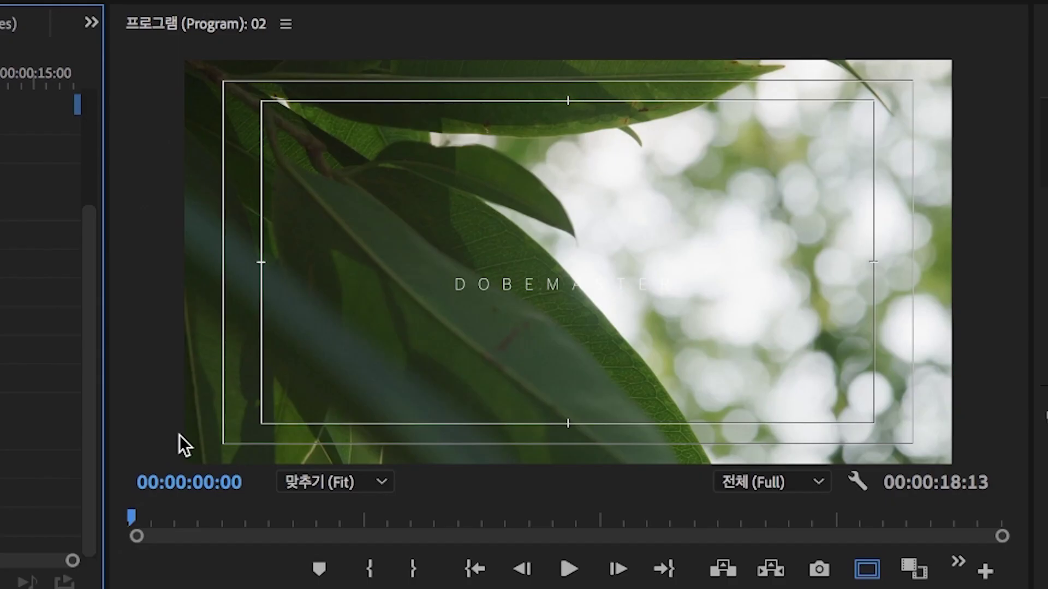
Play the sequence to review the eased GOOD DAY animation, and return the playhead to the start
key(space)
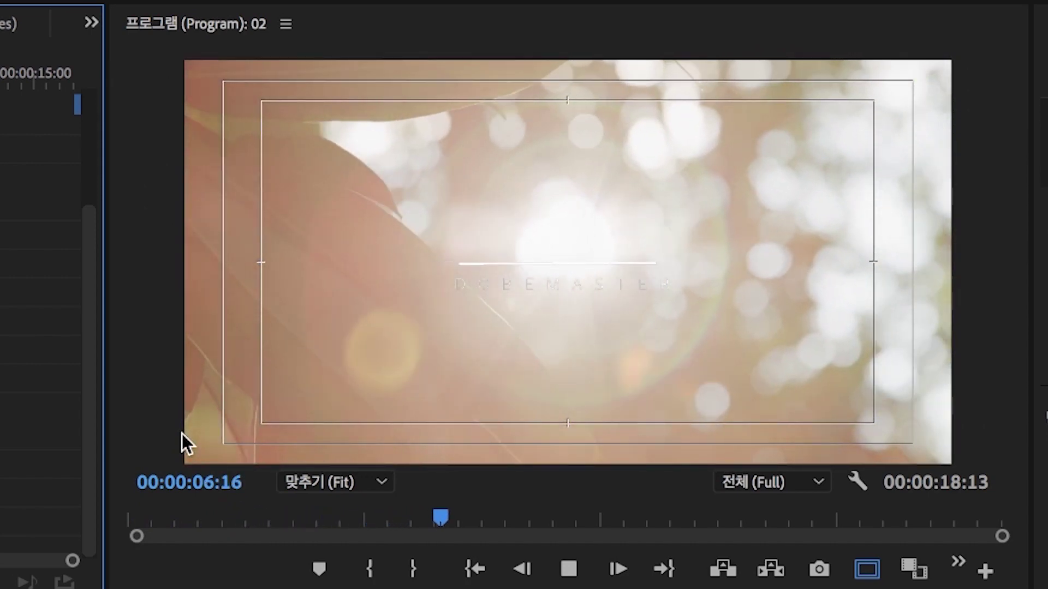
key(space)
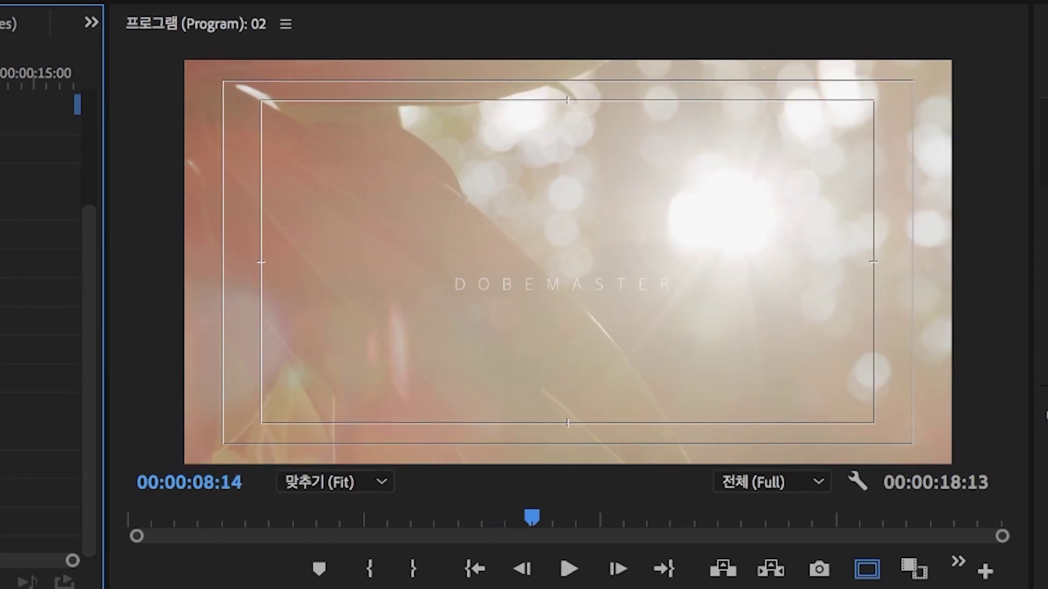
click(386, 429)
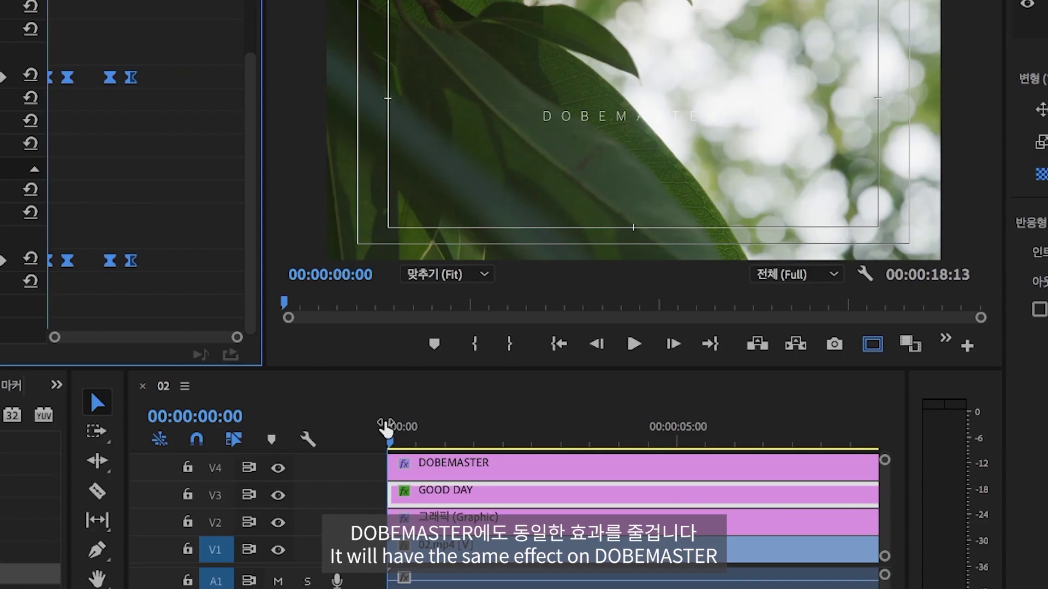
Copy the Gaussian Blur and Opacity effects with their keyframes from GOOD DAY and paste them onto the DOBEMASTER clip
click(460, 456)
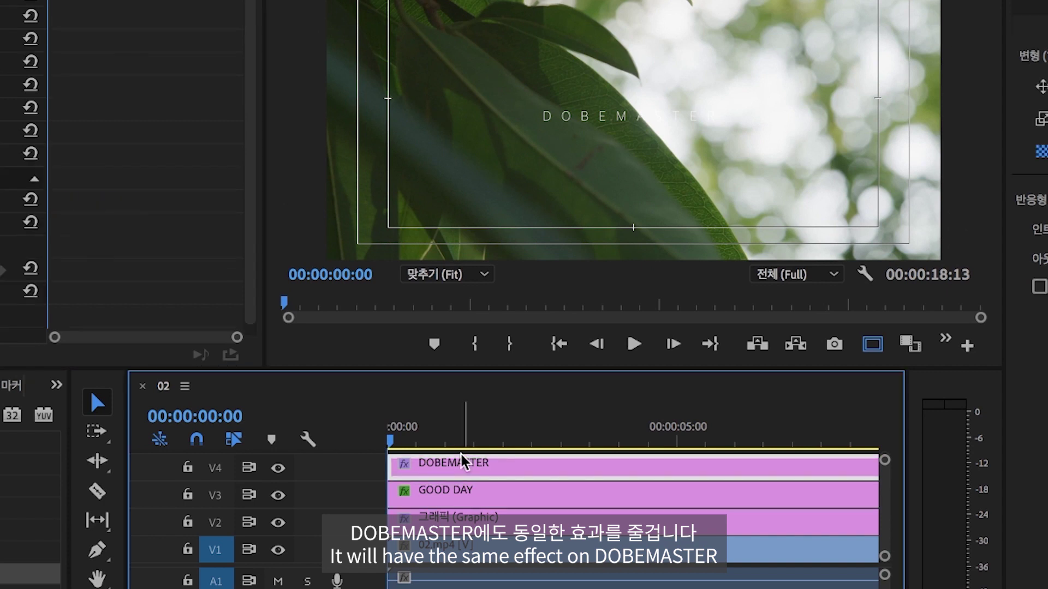
click(461, 496)
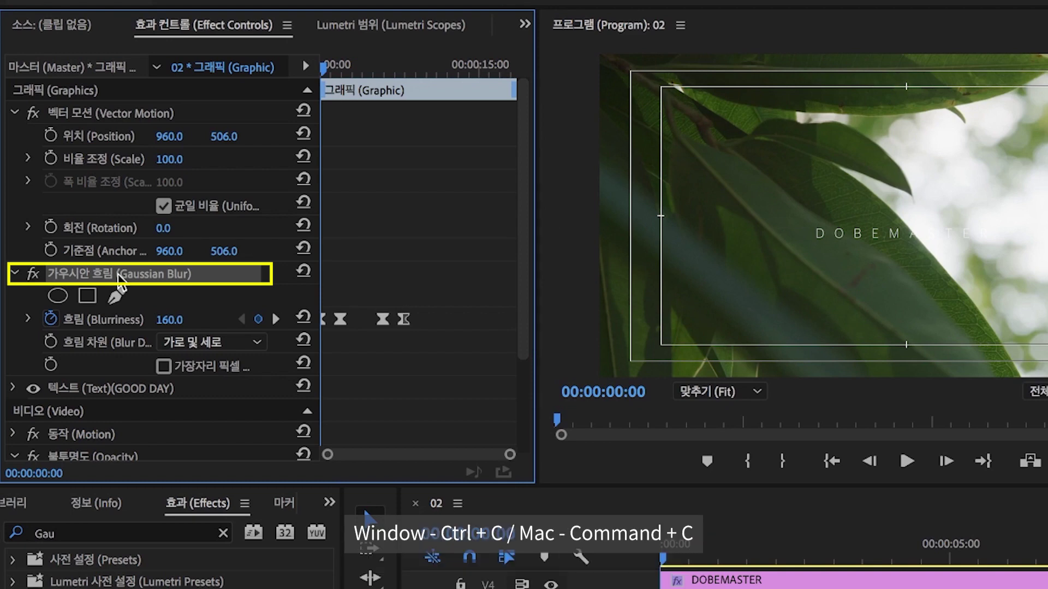
click(703, 584)
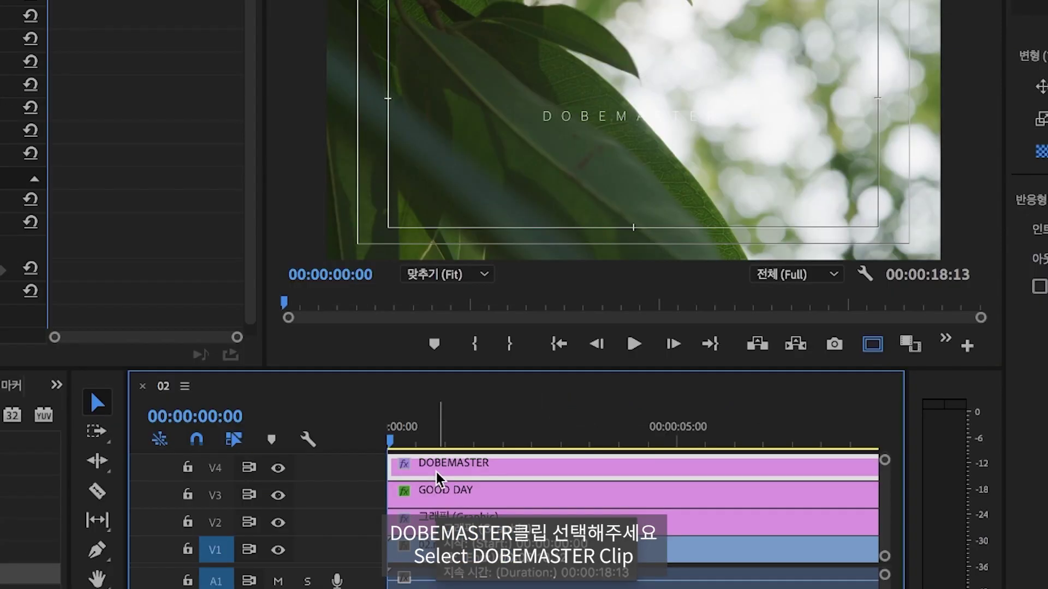
key(ctrl+v)
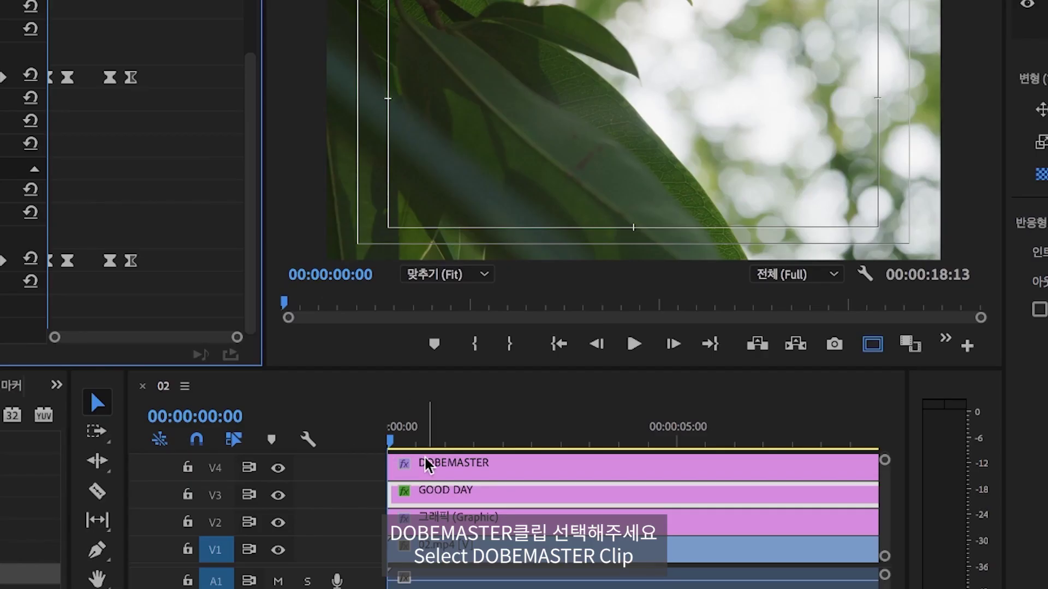
click(424, 460)
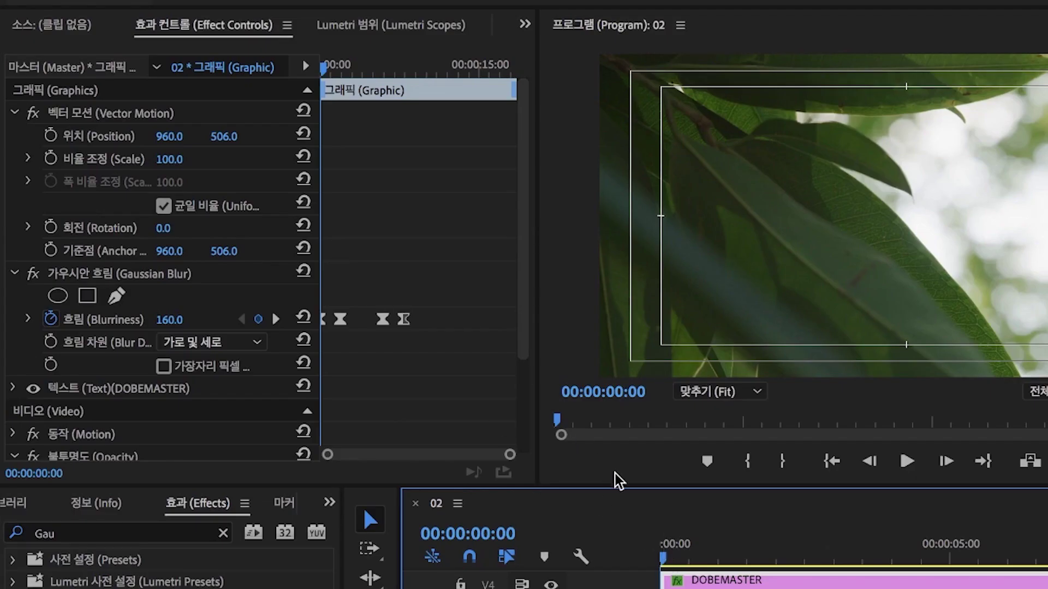
scroll(491, 382, down, 5)
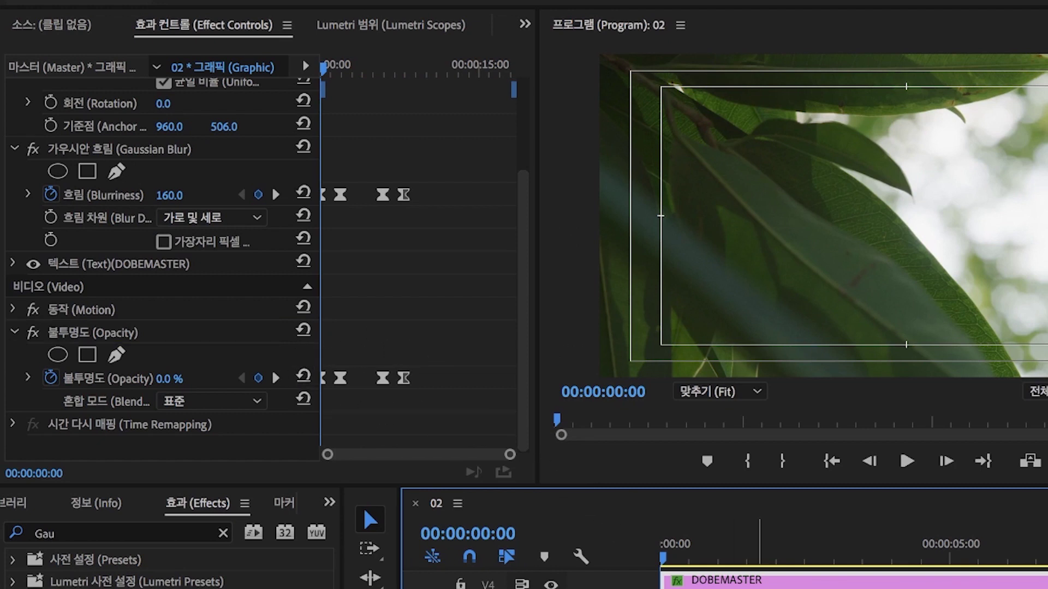
Play the whole caption and replay its ending to compare how the text and the line disappear
key(backslash)
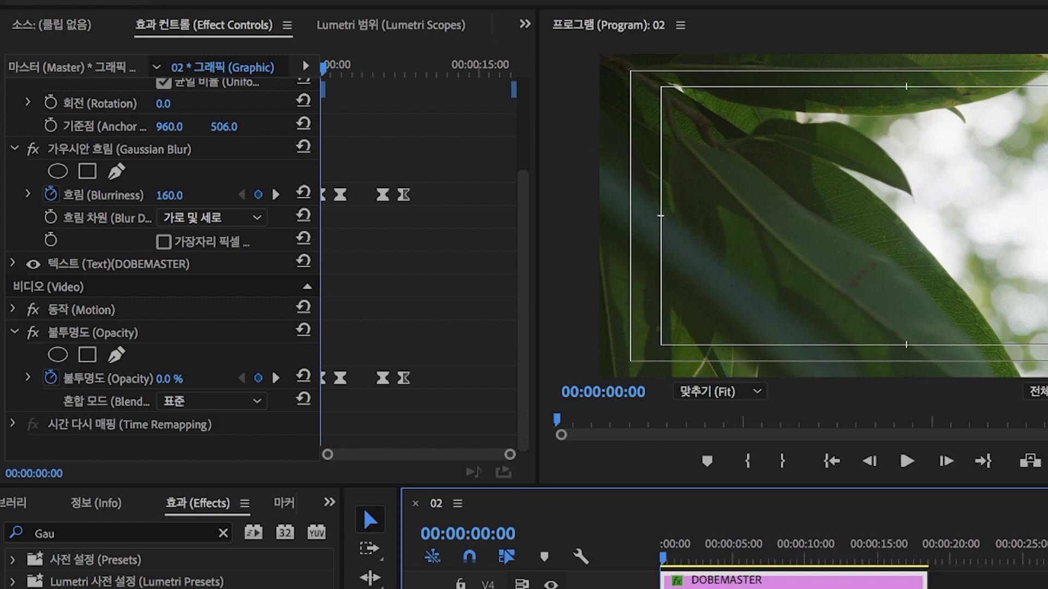
key(space)
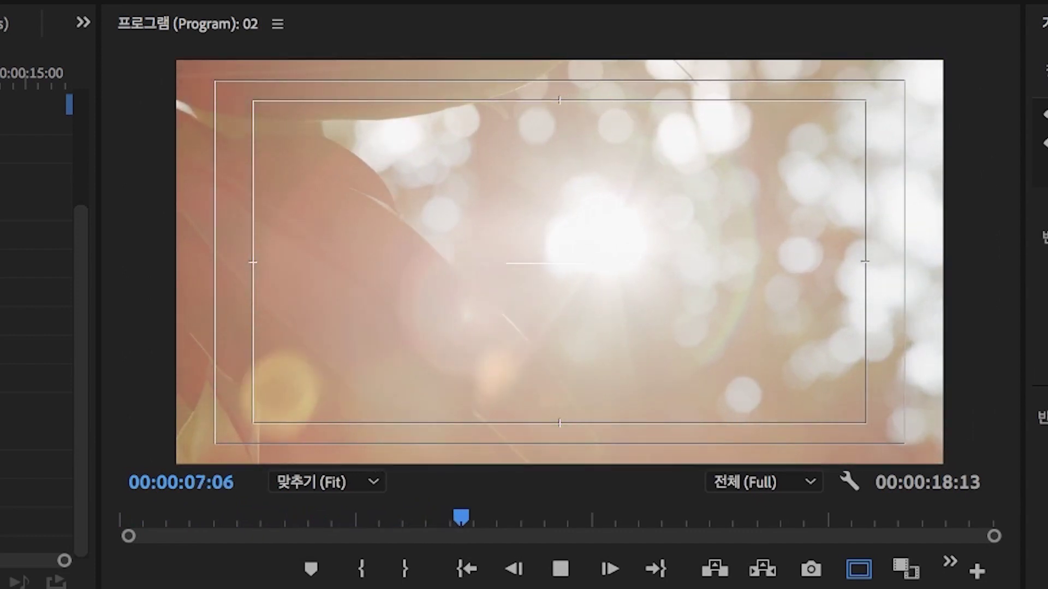
key(space)
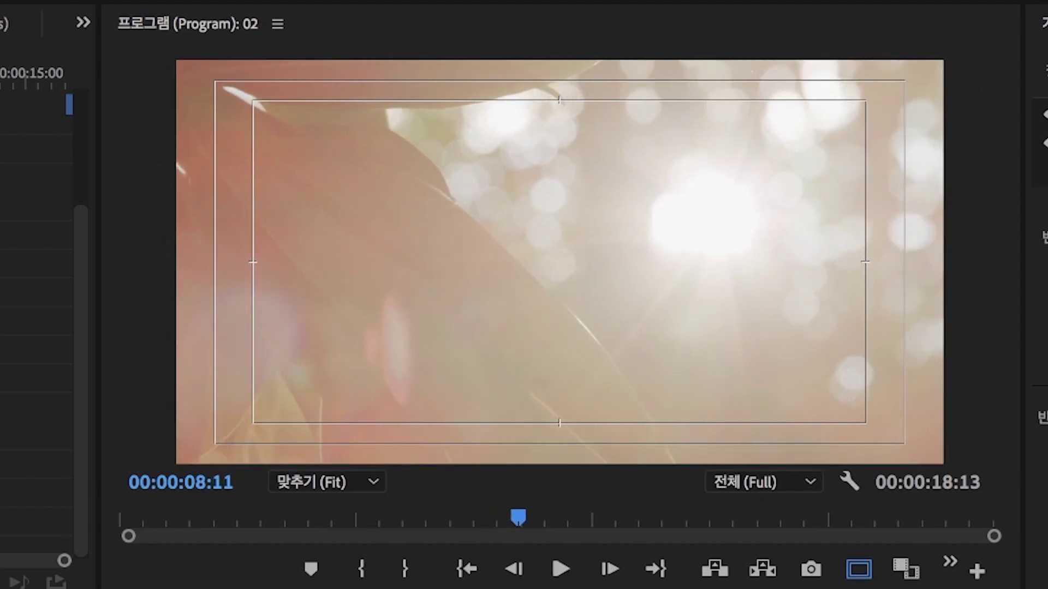
key(j)
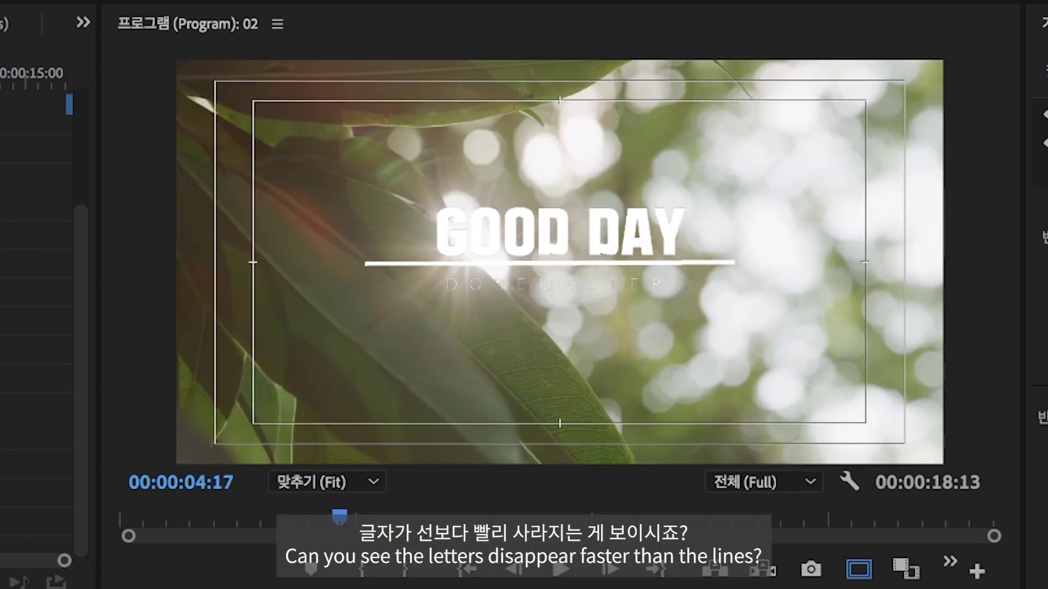
key(l)
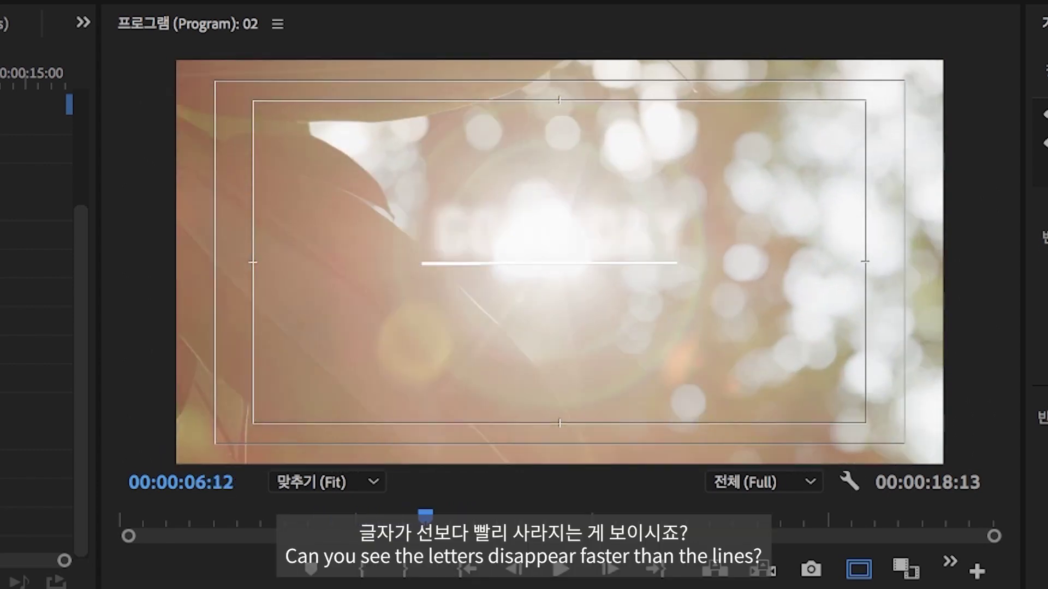
key(j)
key(l)
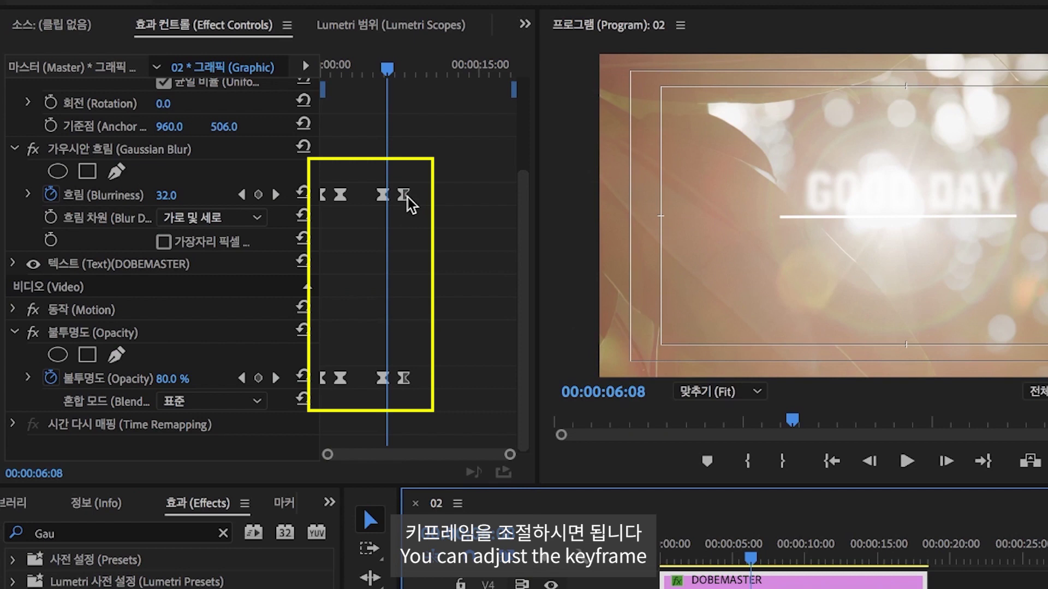
Move the last Blurriness and Opacity keyframes of the DOBEMASTER clip to 00:00:09:00
click(405, 195)
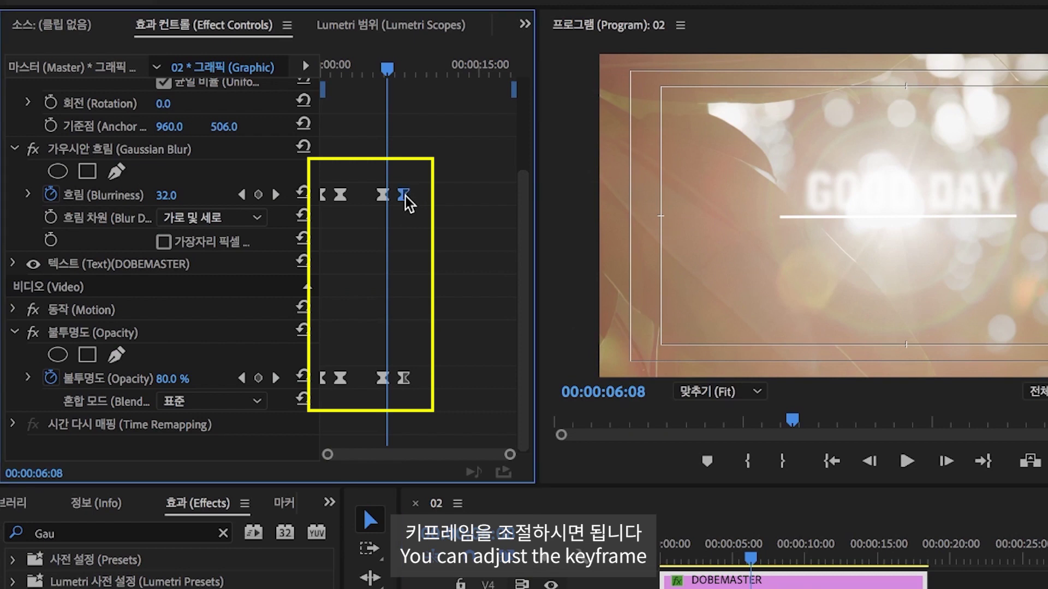
key(BackSpace)
text(00:00:09:0)
key(Return)
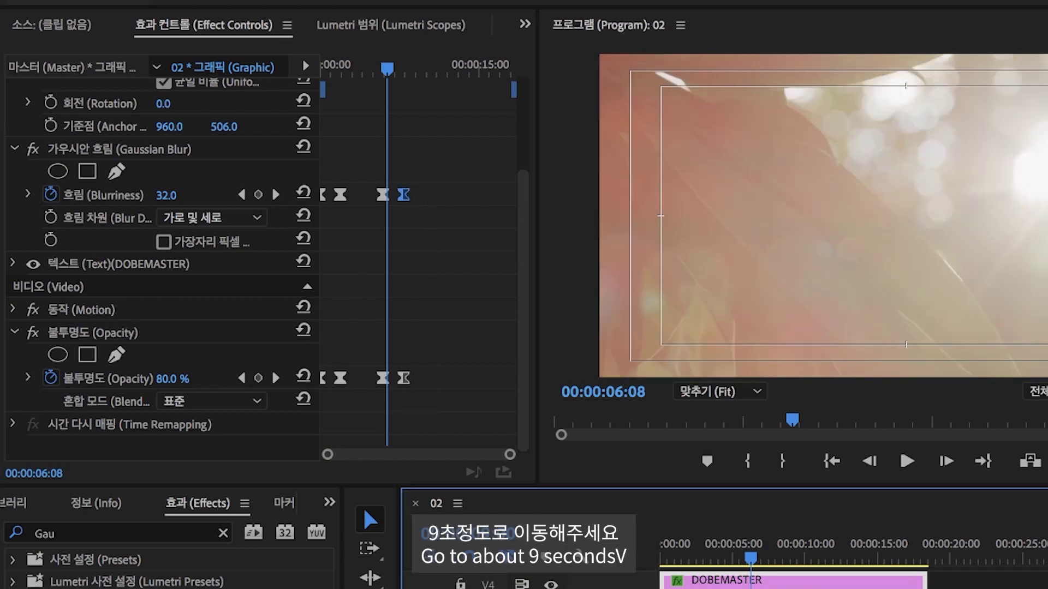
click(404, 378)
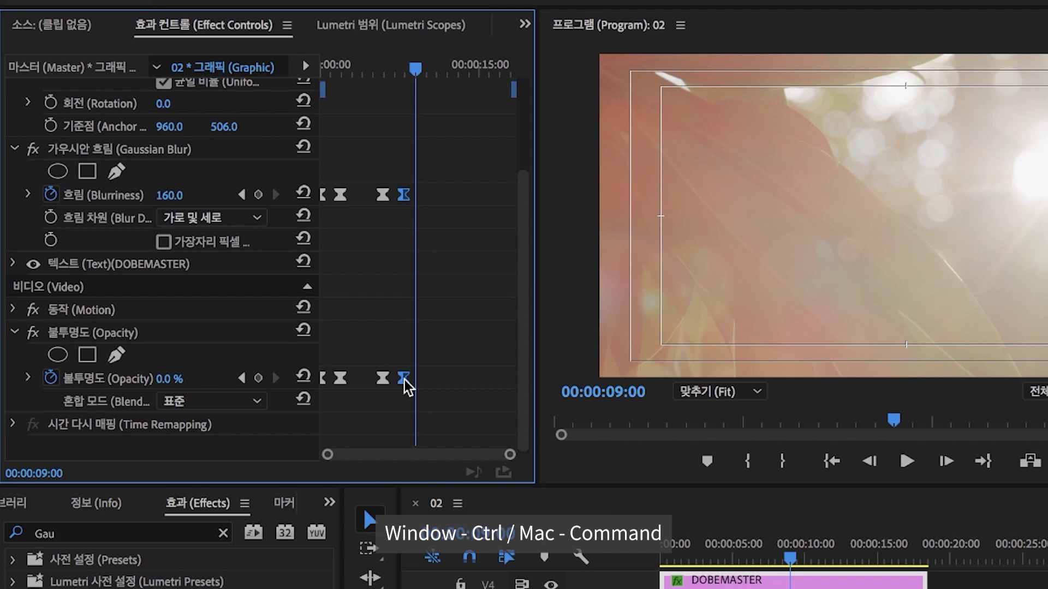
drag(404, 378, 414, 368)
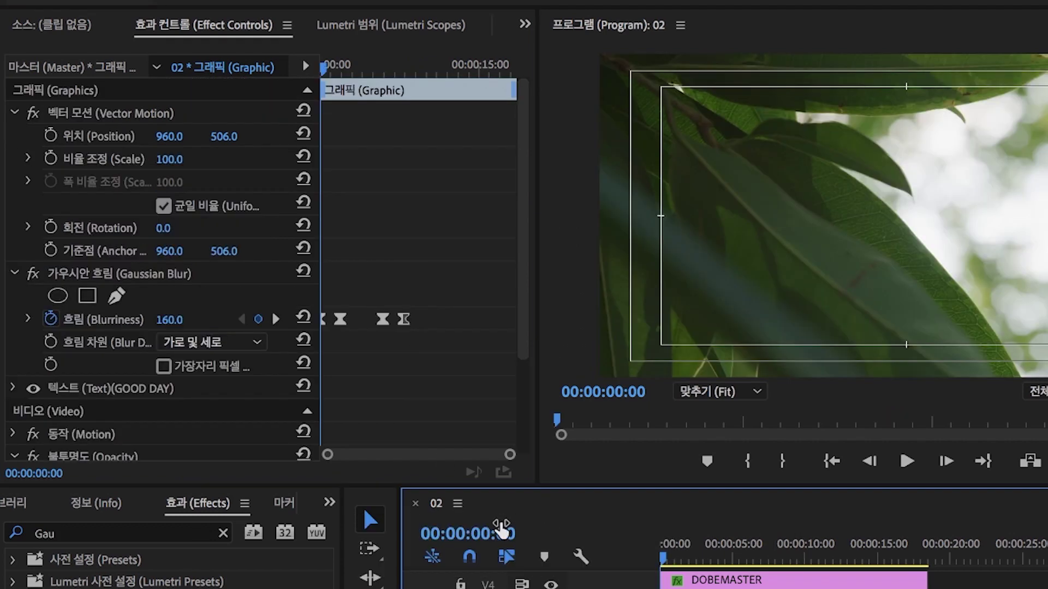
Move the playhead to 00:00:05:22 and display the Scale keyframes of the line graphic clip
click(496, 532)
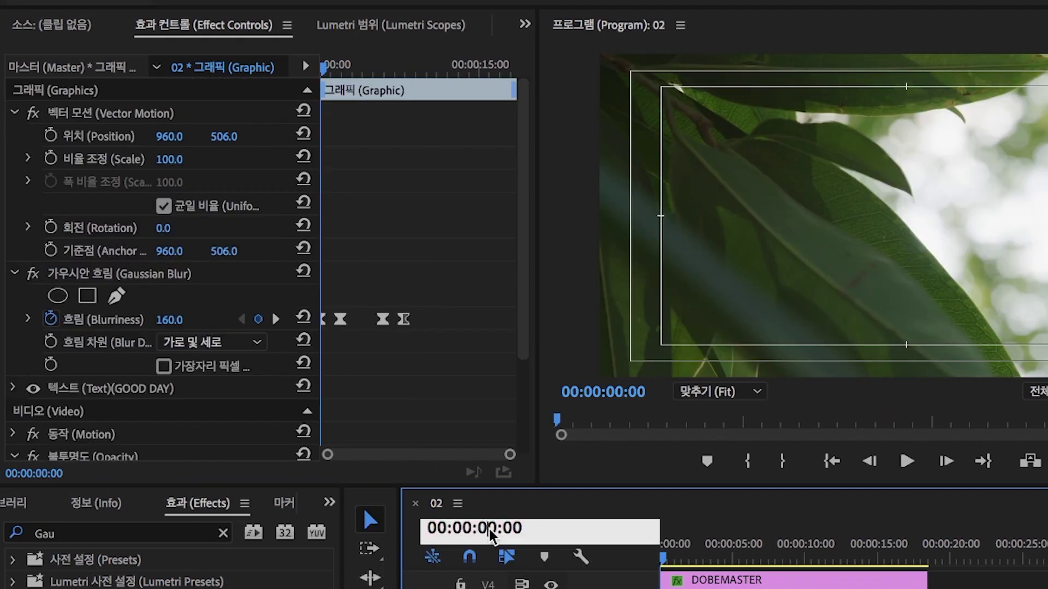
text(522)
key(Return)
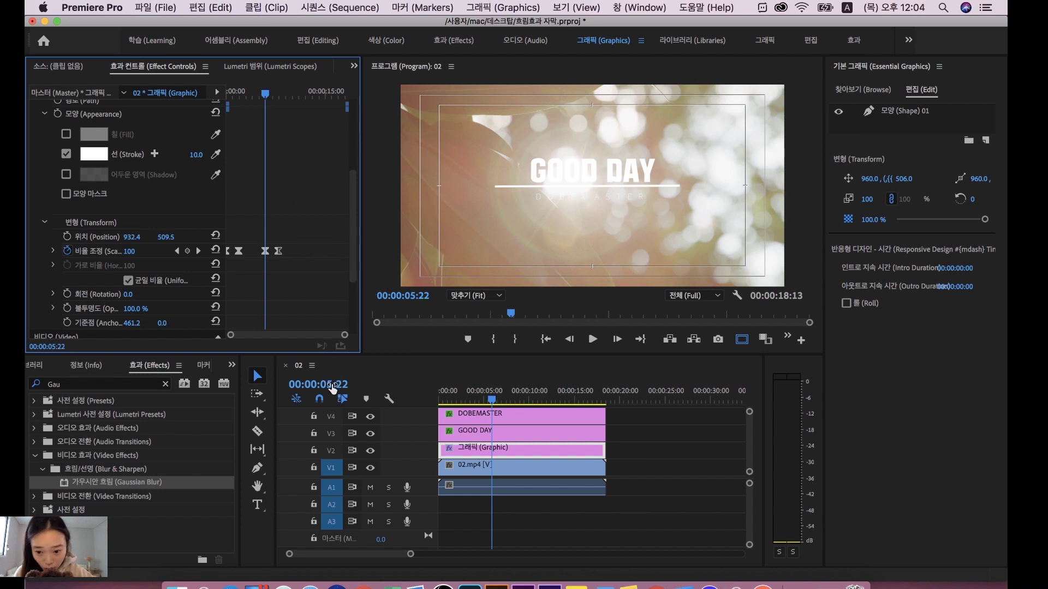
Play the finished caption from the start in a maximized program preview, restore the layout, and save the project
click(632, 196)
key(Home)
key(grave)
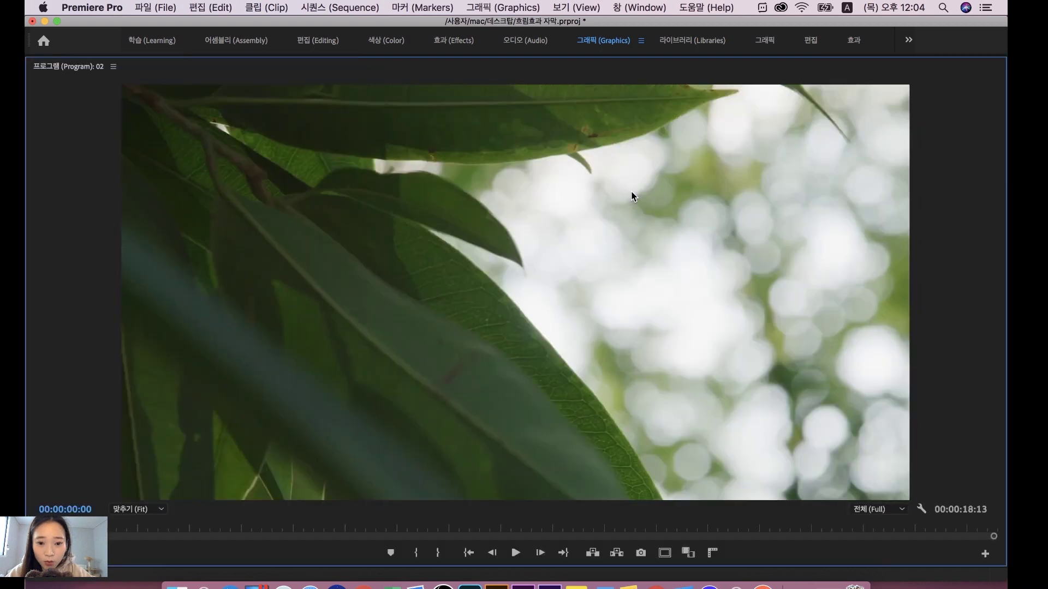
key(space)
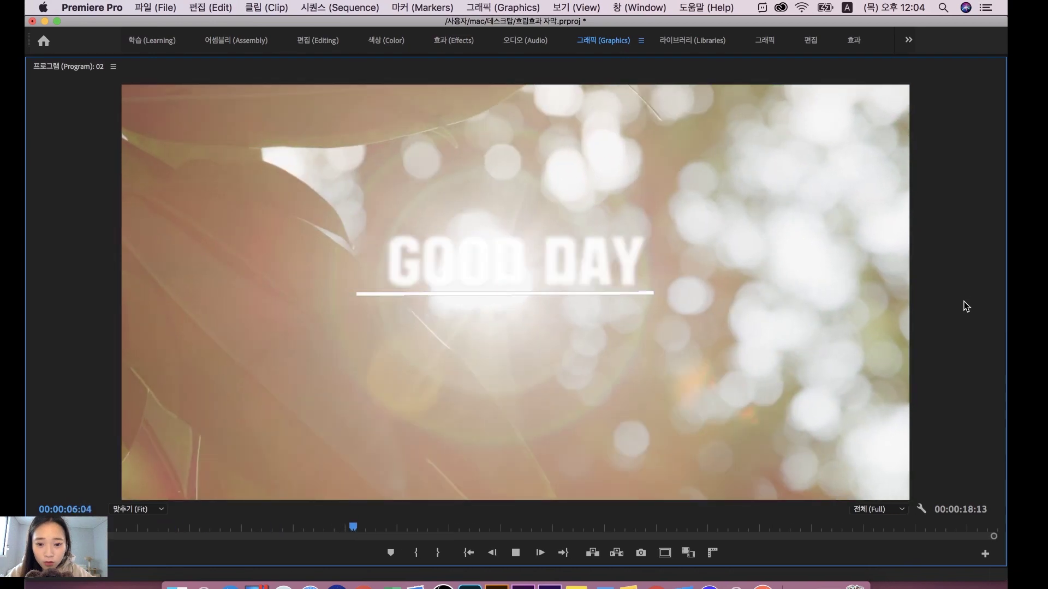
key(space)
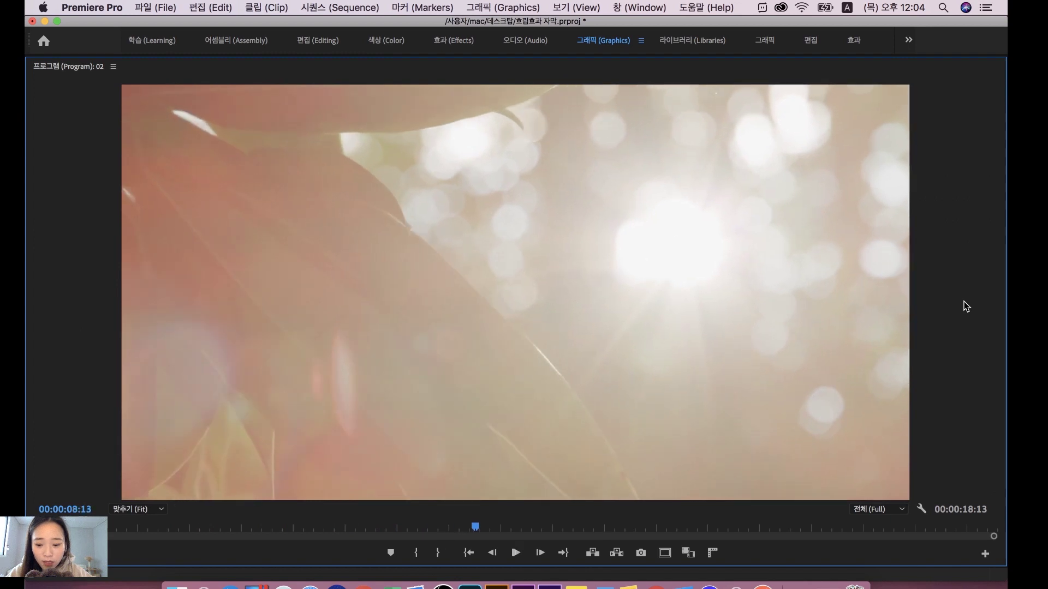
key(grave)
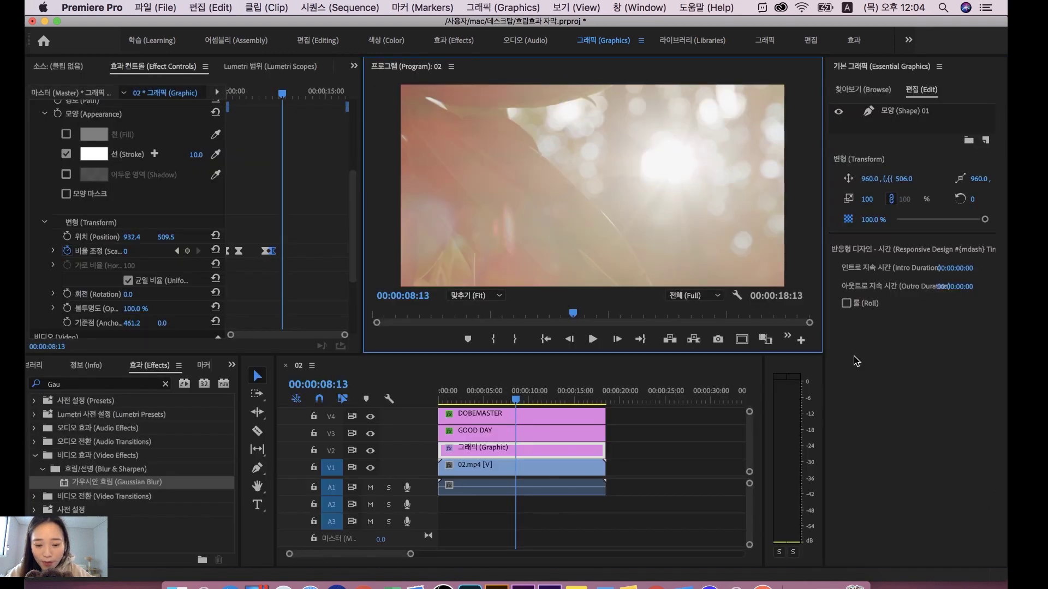
key(super+s)
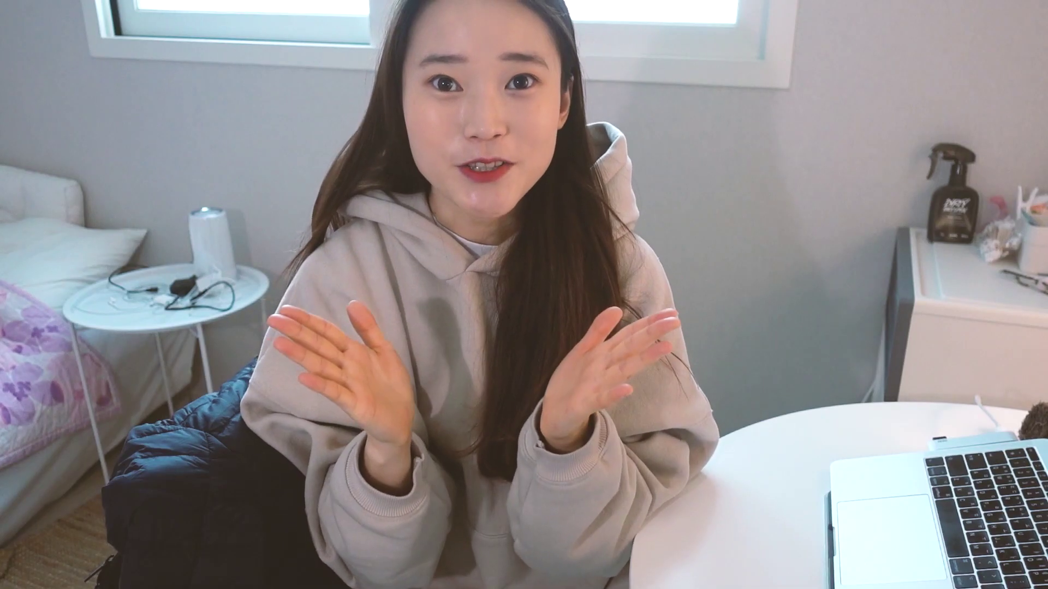